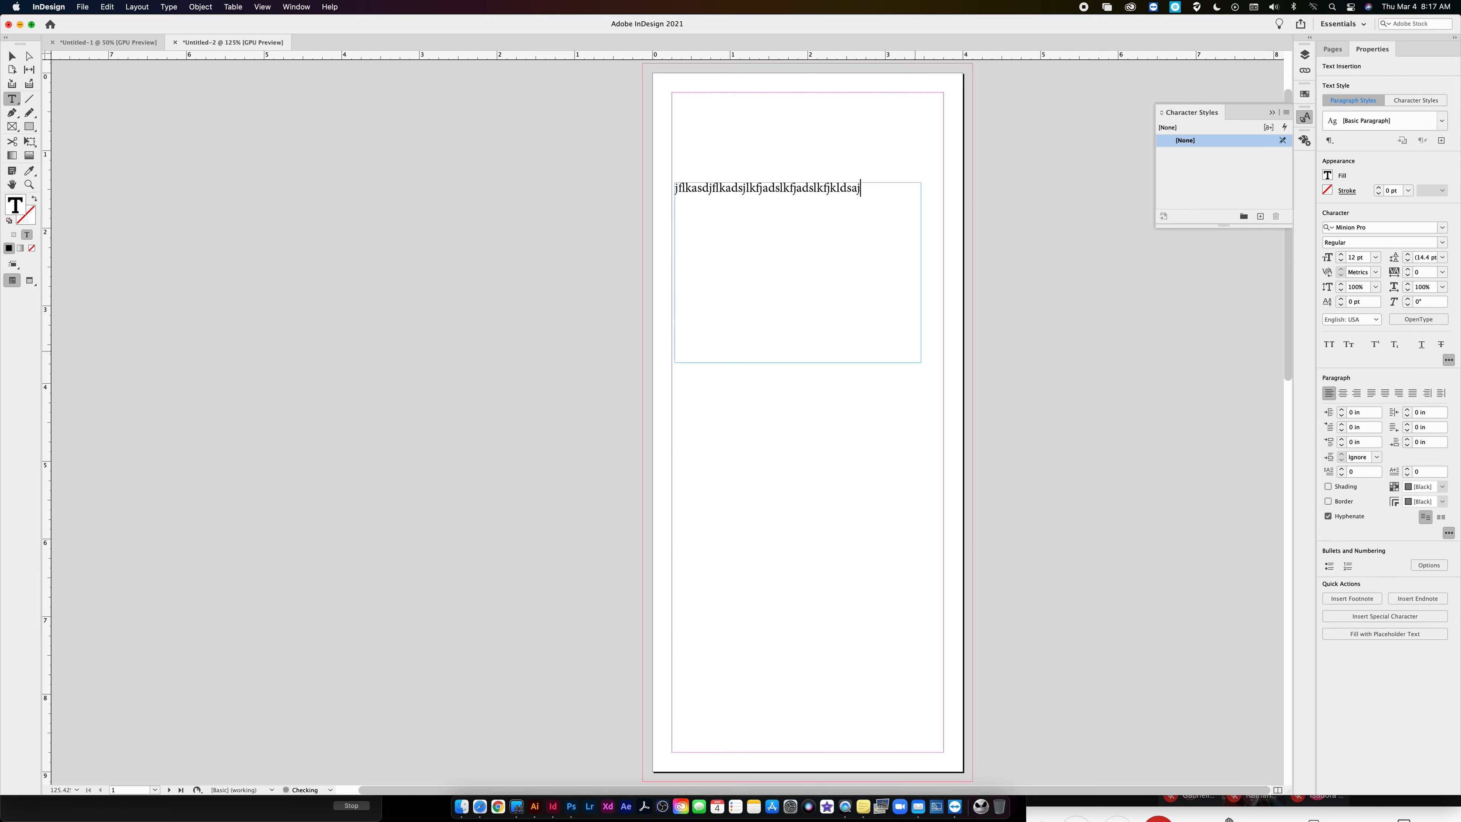
key("super+a")
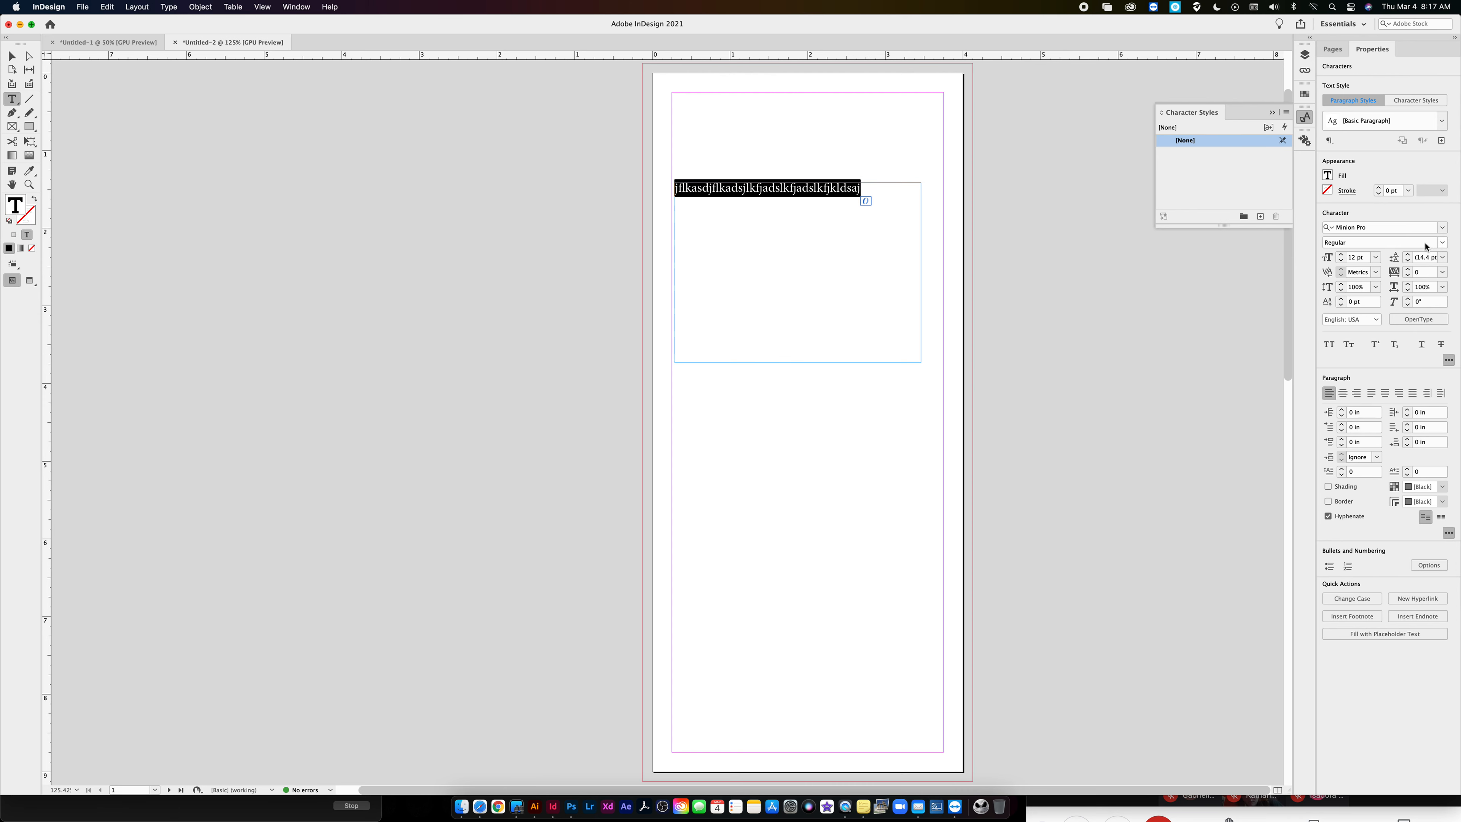
left_click(1442, 228)
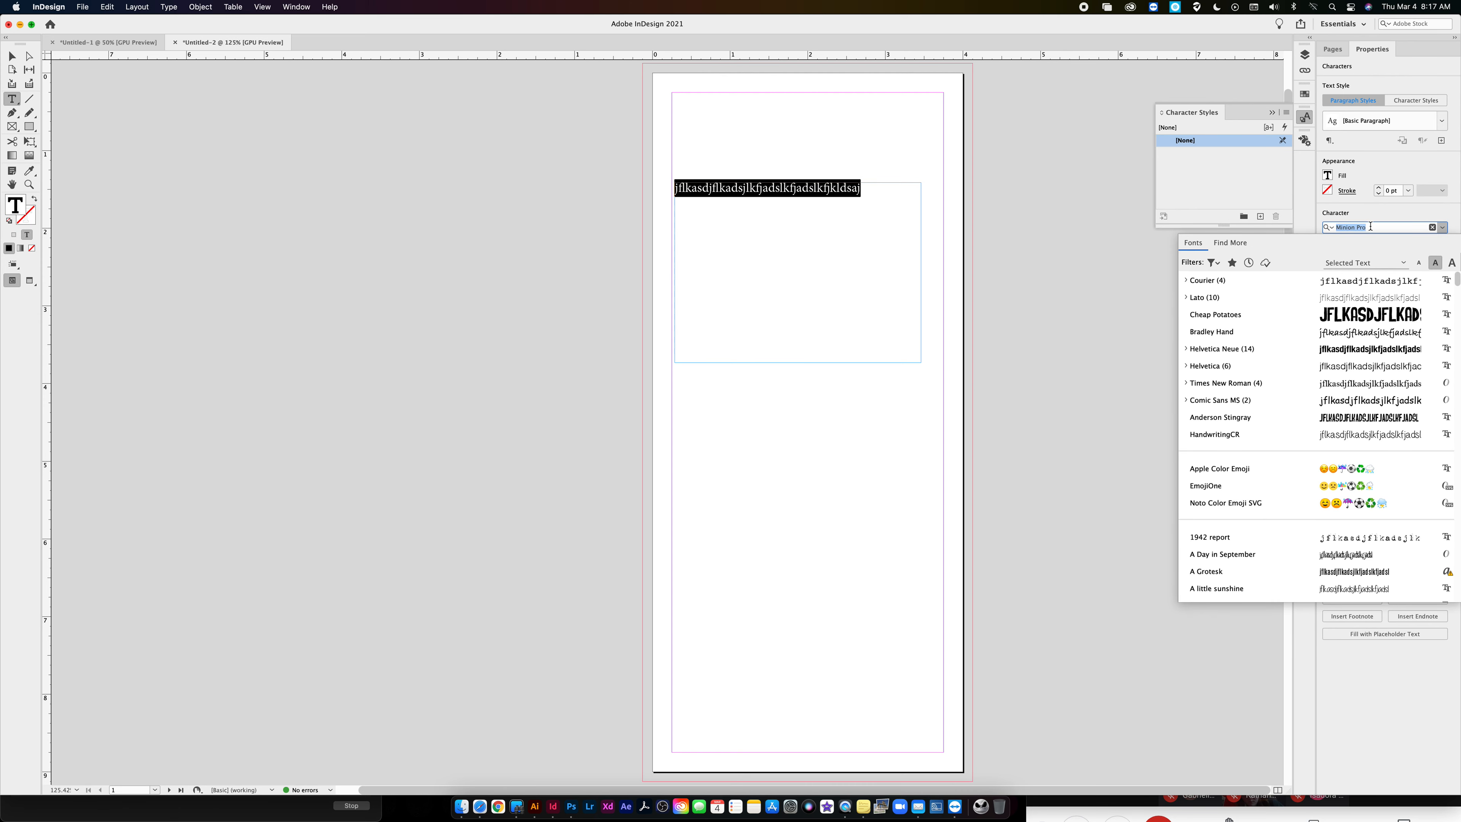
left_click(1368, 215)
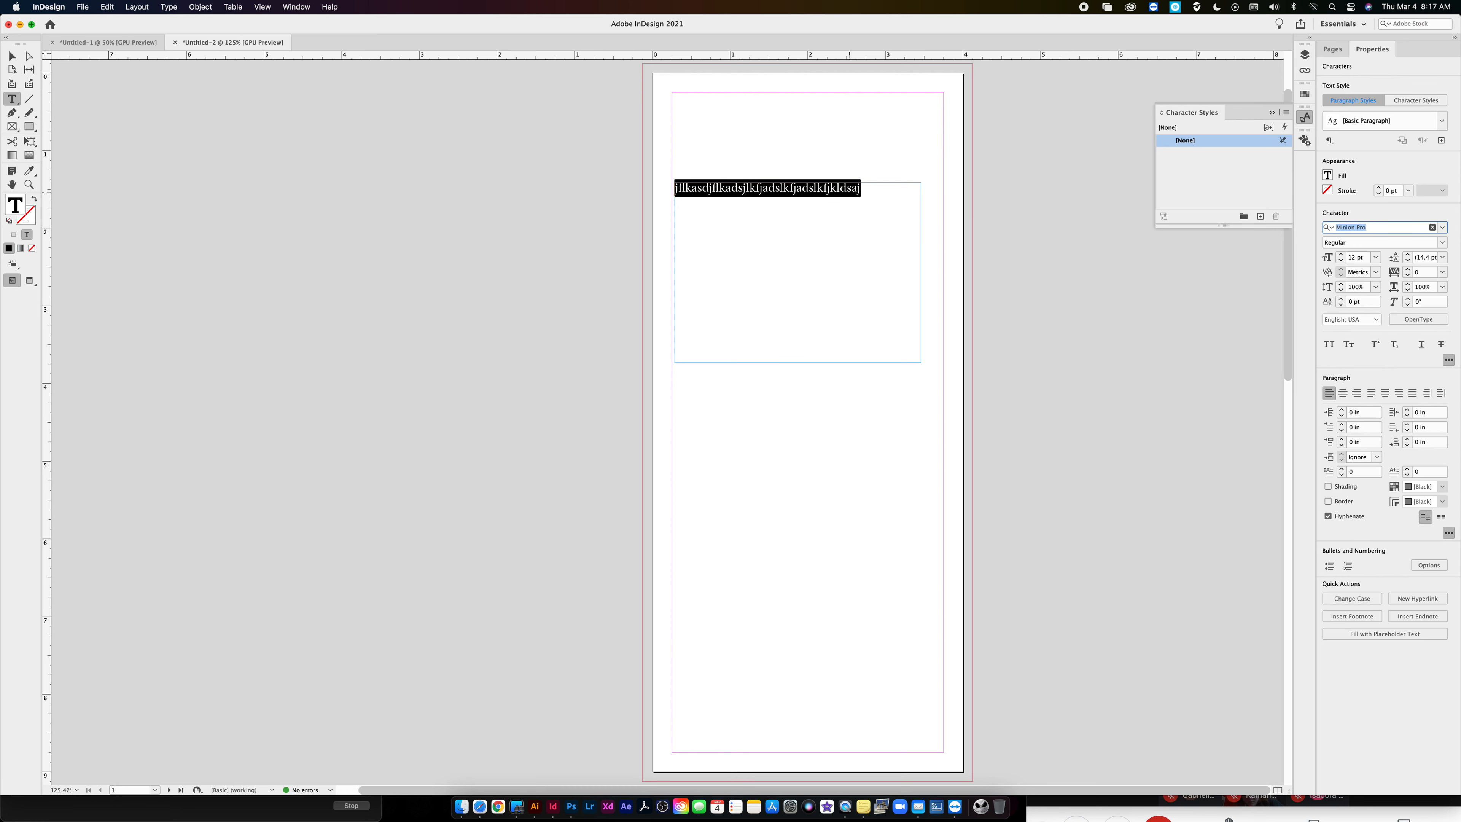
type("jaldskfjlkadsjflkdsajflks")
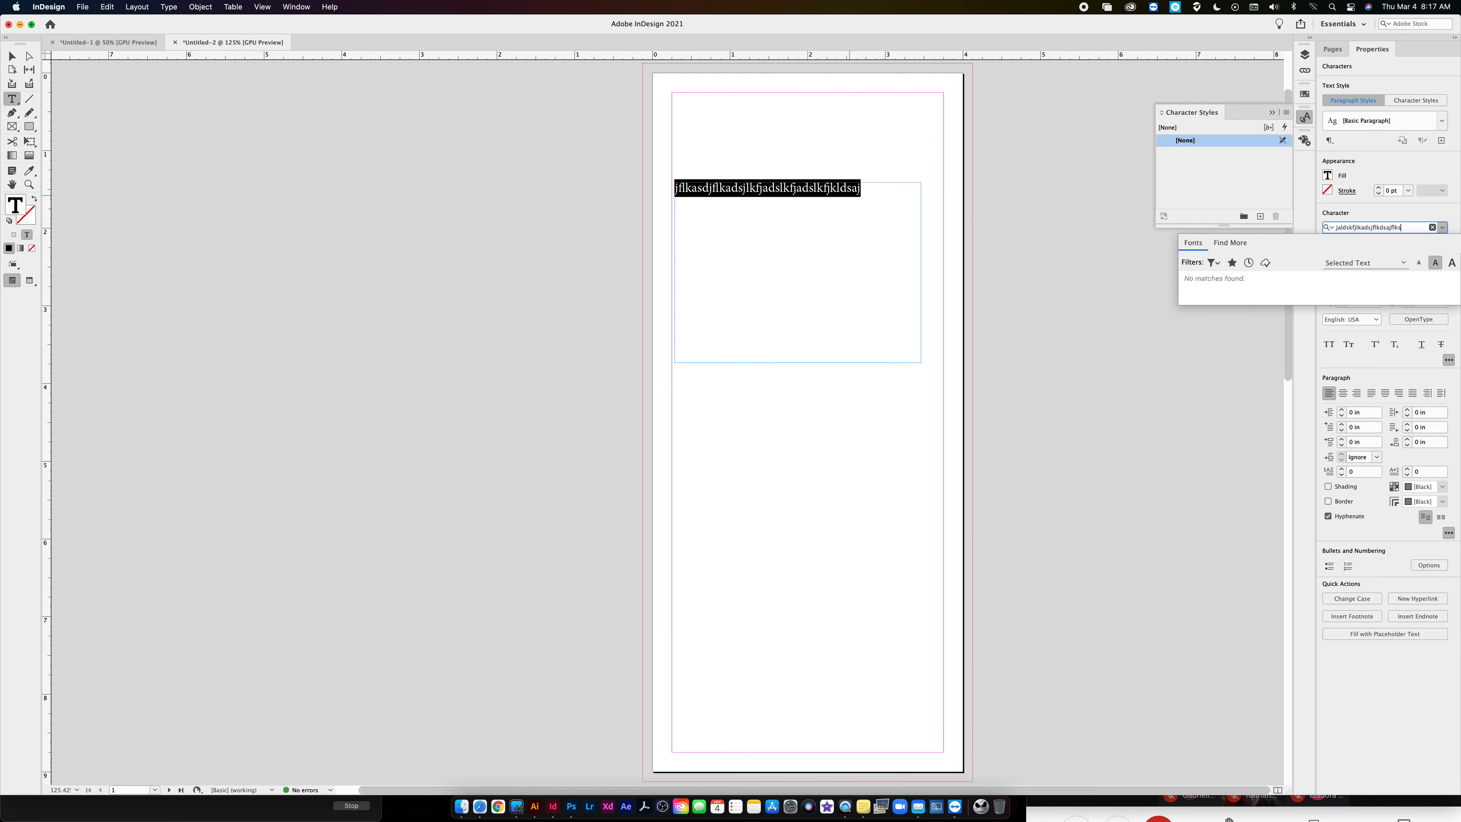
key("BackSpace")
key("BackSpace")
key("BackSpace")
key("BackSpace")
key("BackSpace")
key("BackSpace")
key("BackSpace")
key("BackSpace")
key("BackSpace")
key("BackSpace")
key("BackSpace")
key("BackSpace")
key("BackSpace")
key("BackSpace")
key("BackSpace")
key("BackSpace")
key("BackSpace")
key("BackSpace")
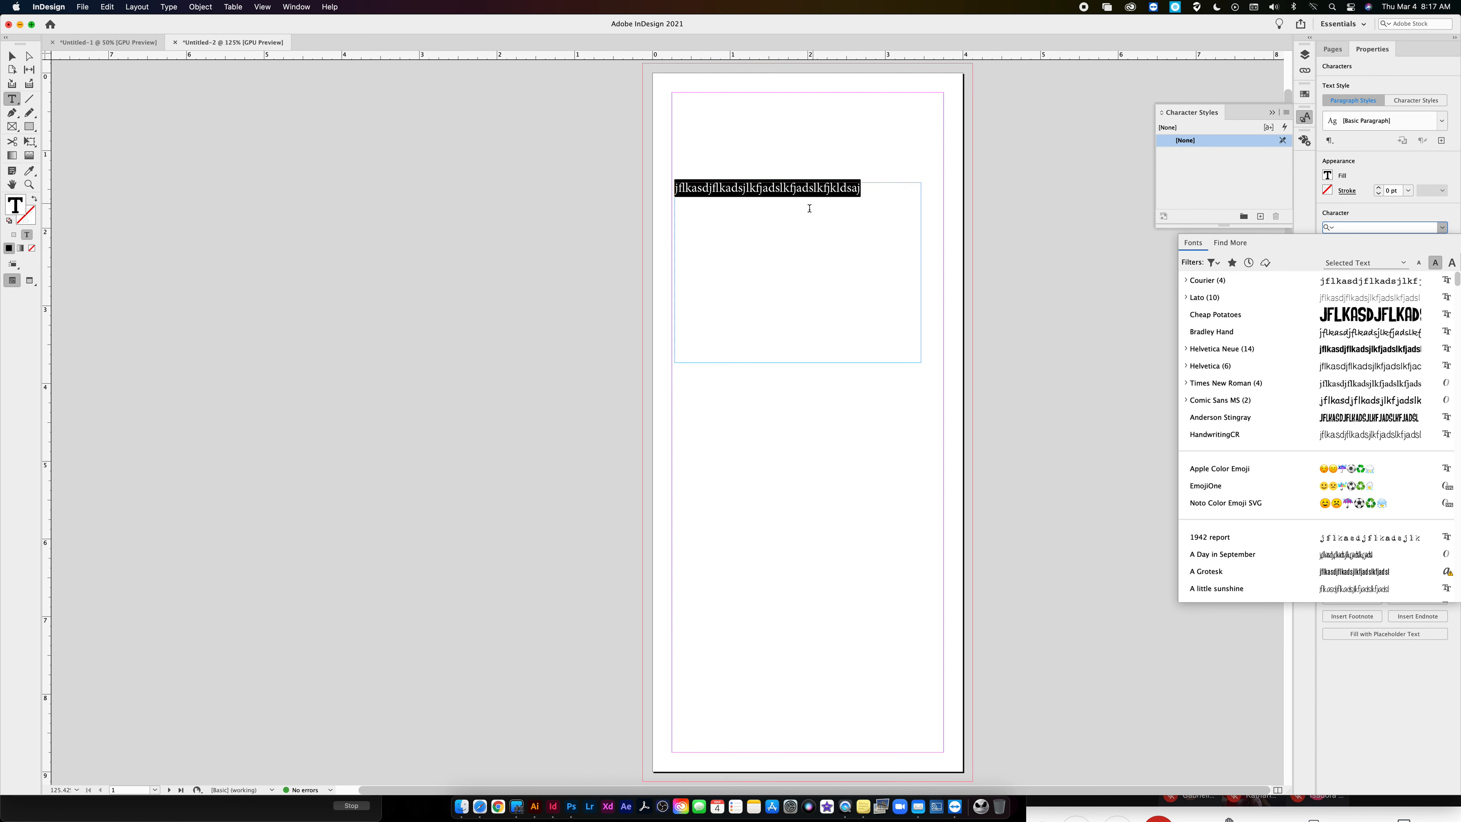
left_click(860, 198)
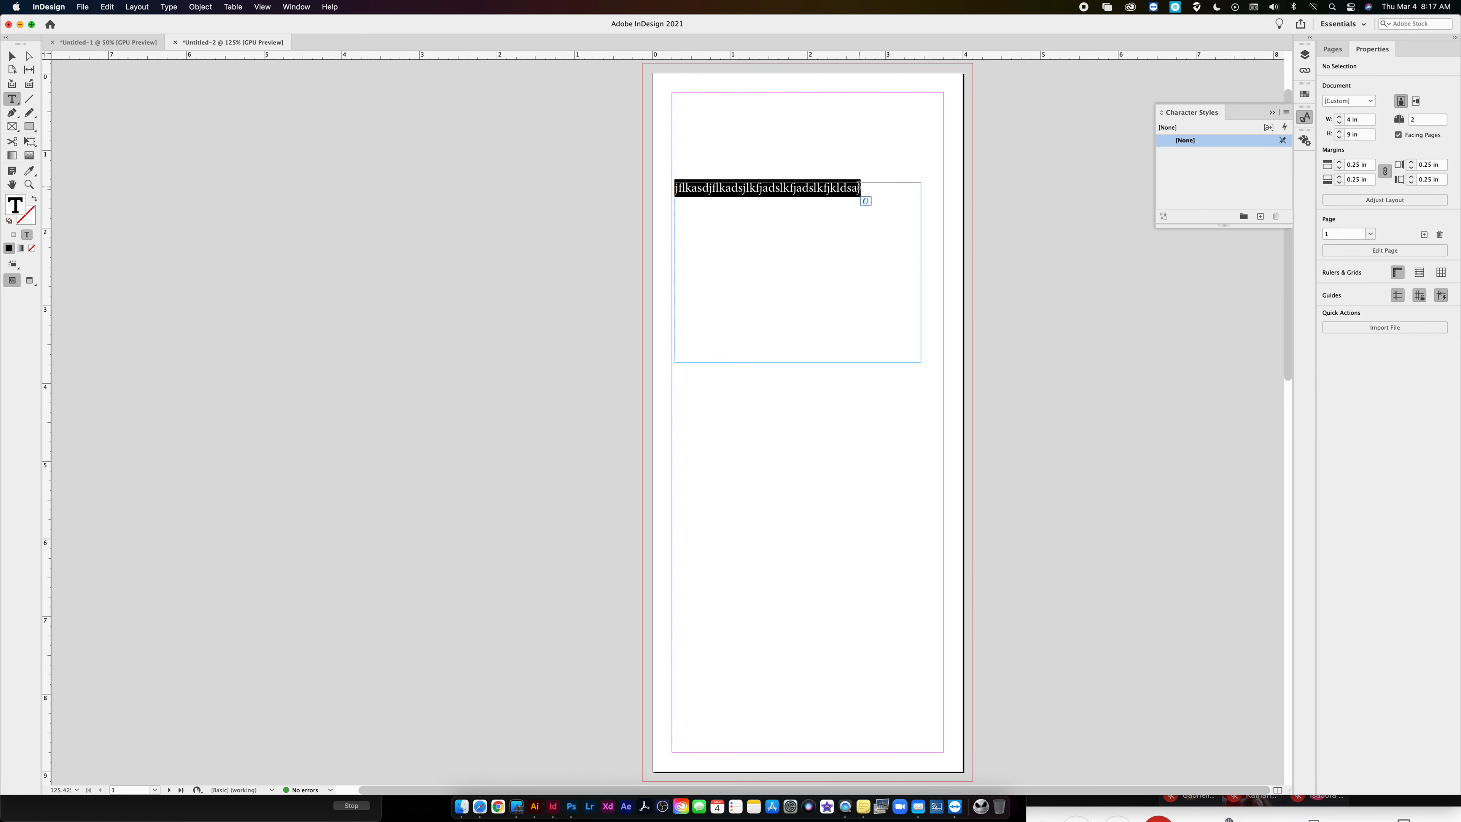
- Replace the text frame's content with several lines of random filler letters and turn off hyphenation for all of it
type("ajsdflkjasdkfjadlskfjlkasdfjlkasdjflkdsajflkasdjlfkadjslkfjadslkfjsdlakfjlkdsafjlka")
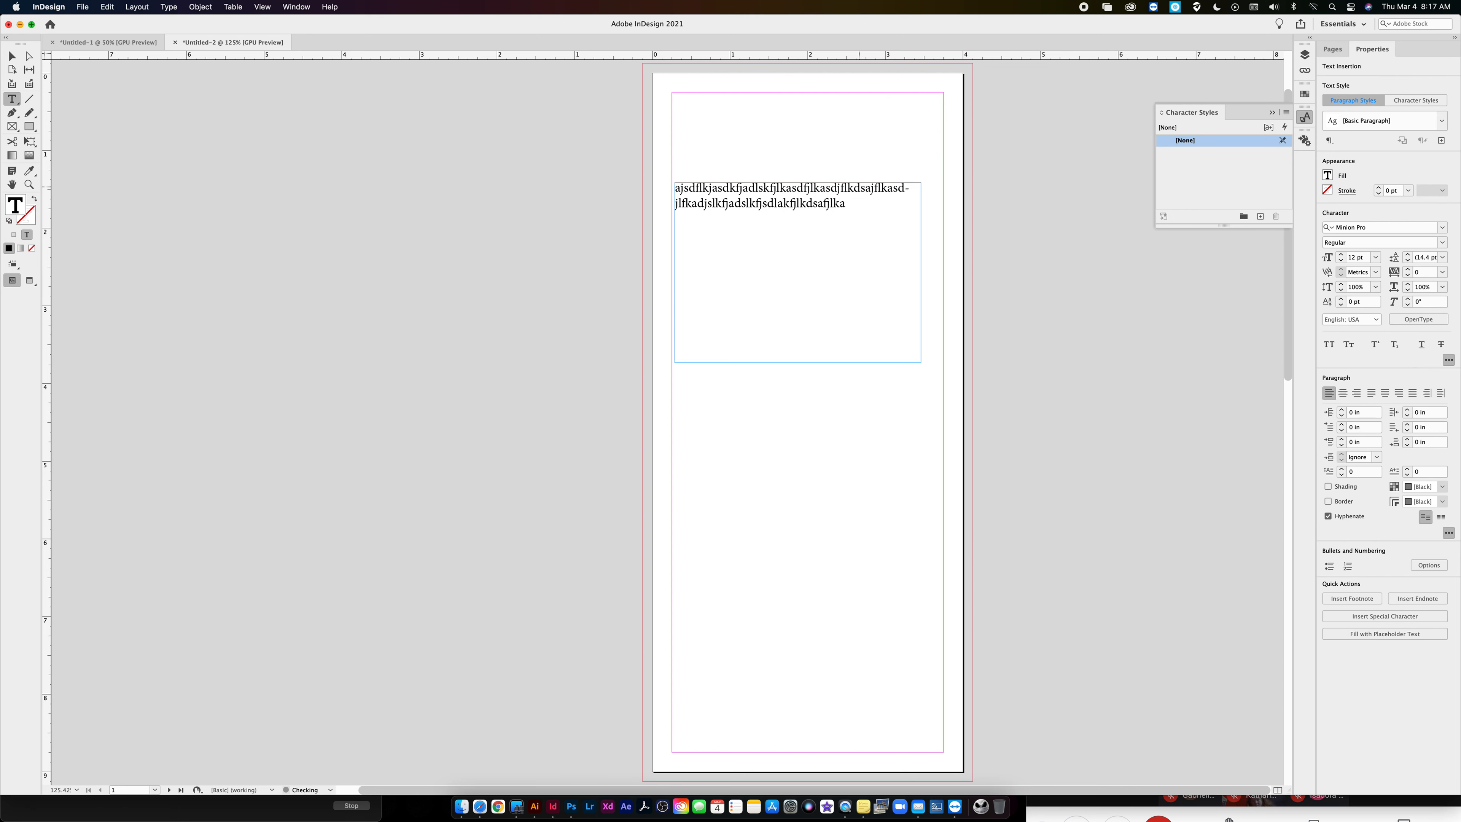
type("dsjflkadsjflkasdjfklasdjklfjasdlkfjasdlkfjadlskfjlksadfjlksdafjlksdafjlsafjkd")
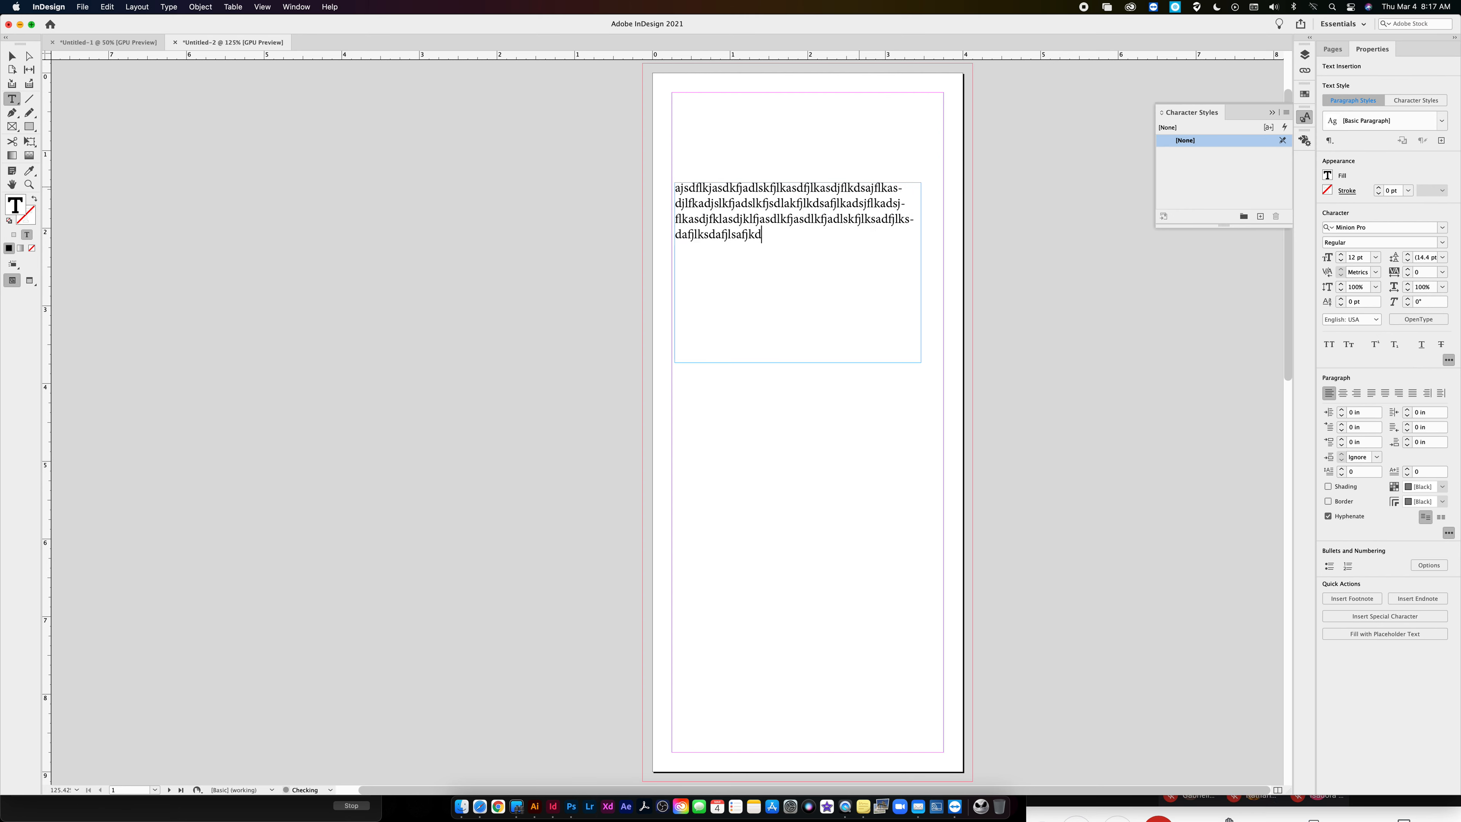
key("super+a")
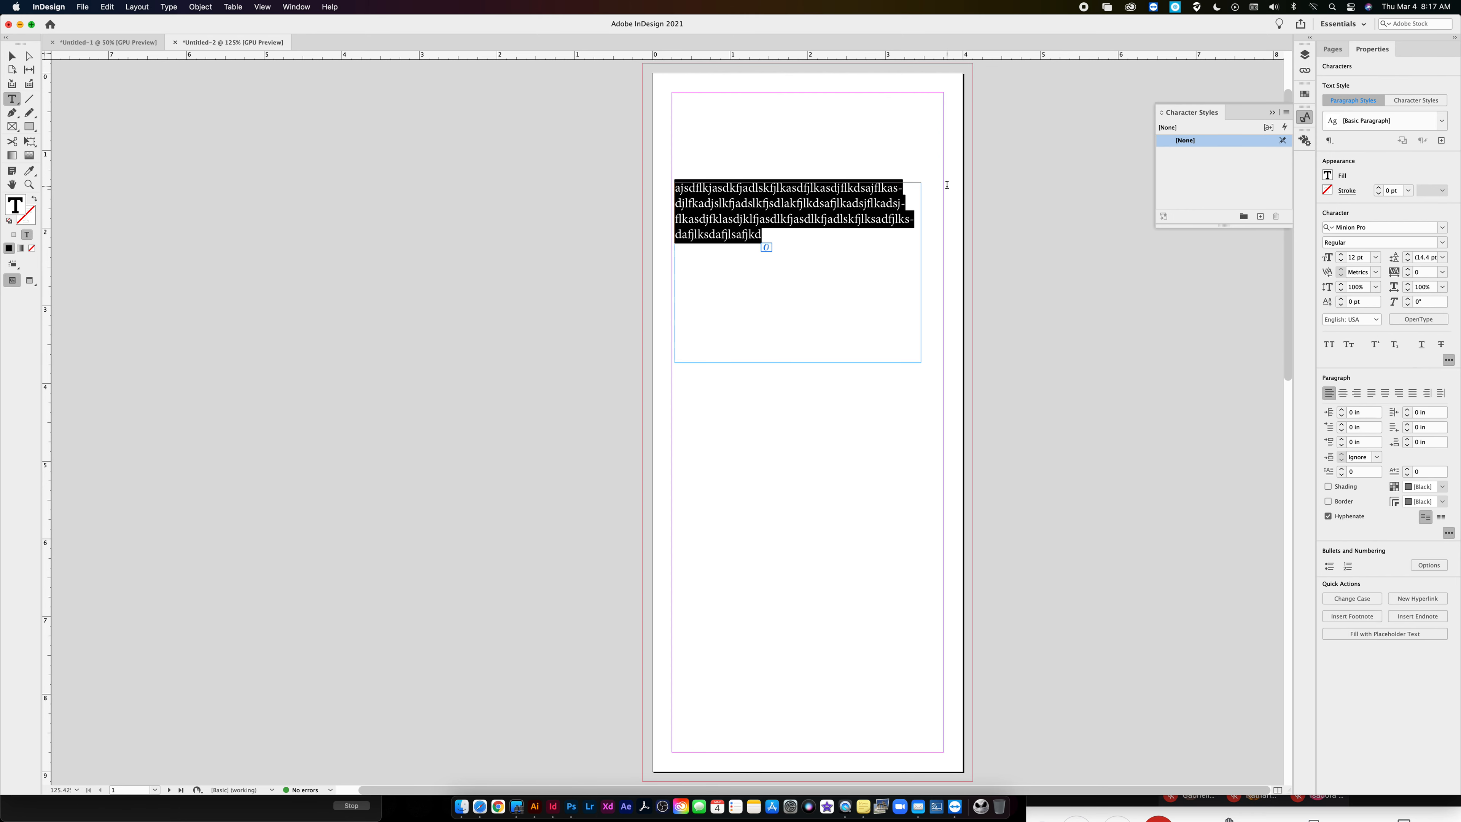
left_click(1328, 516)
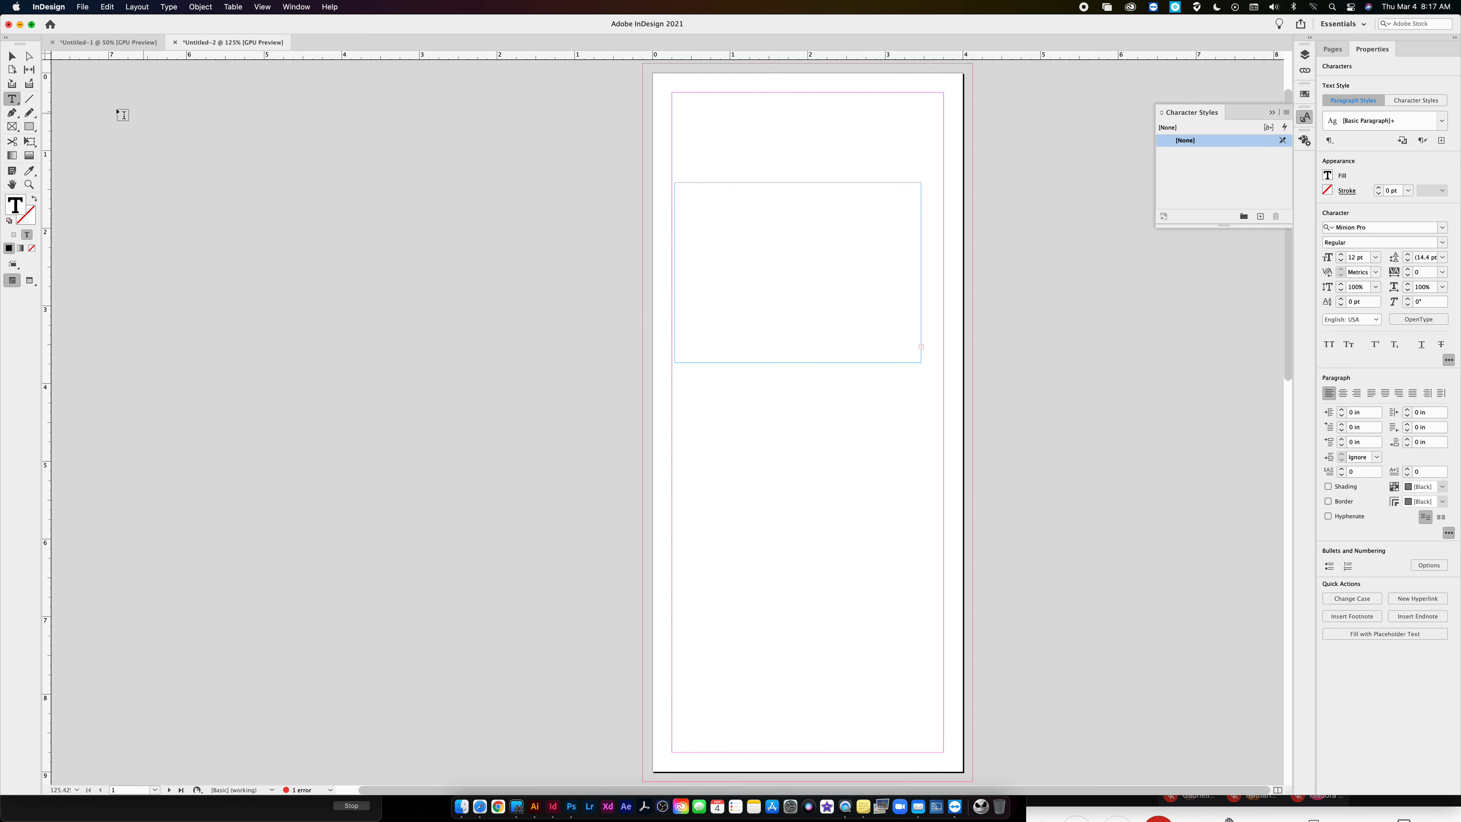
- Reduce all the filler text to 8 pt and turn its hyphenation back on
left_click(740, 279, "super")
left_click(711, 261)
key("super+a")
left_click(1340, 260)
left_click(1342, 262)
left_click(1342, 262)
left_click(1341, 262)
left_click(1338, 513)
- Select the whole filler paragraph and increase its leading to 21 pt
left_click(763, 227)
left_click_drag(765, 218, 642, 188)
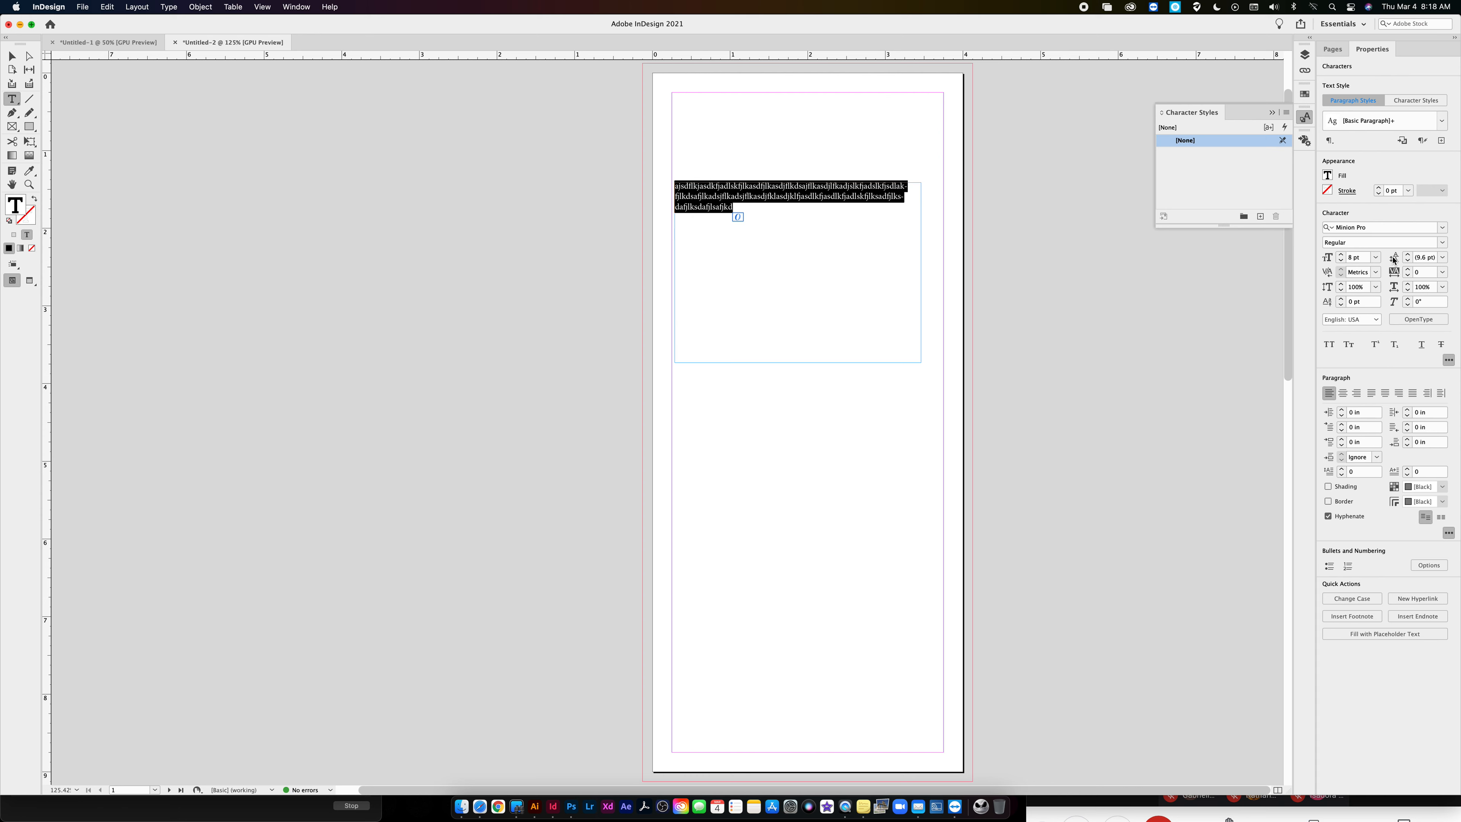
left_click(1406, 254)
left_click(1407, 254)
left_click(1406, 255)
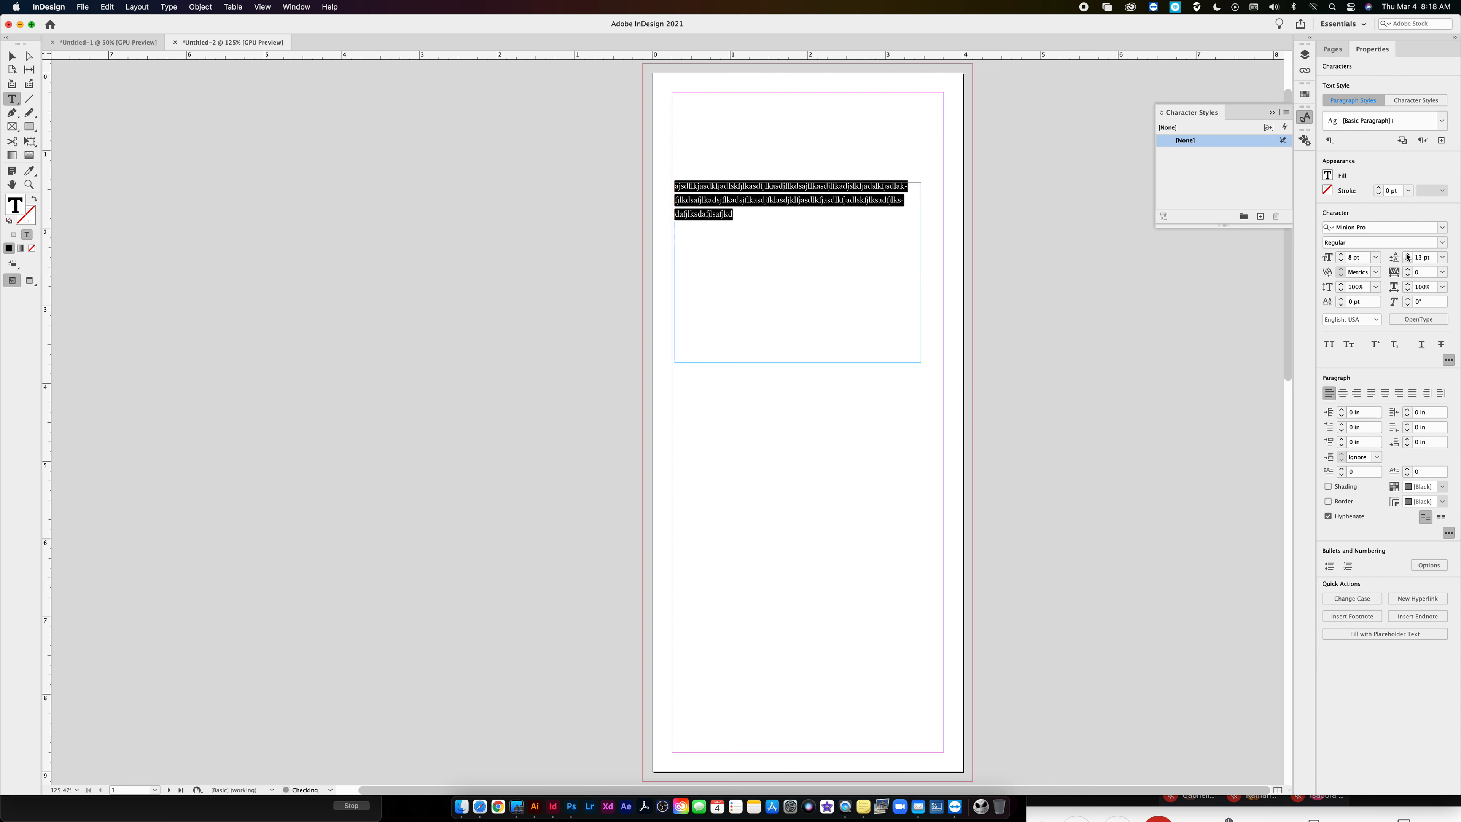
left_click(1407, 255)
left_click(1407, 255)
left_click(1407, 255)
left_click(1406, 254)
left_click(1407, 255)
left_click(1407, 254)
left_click(1407, 255)
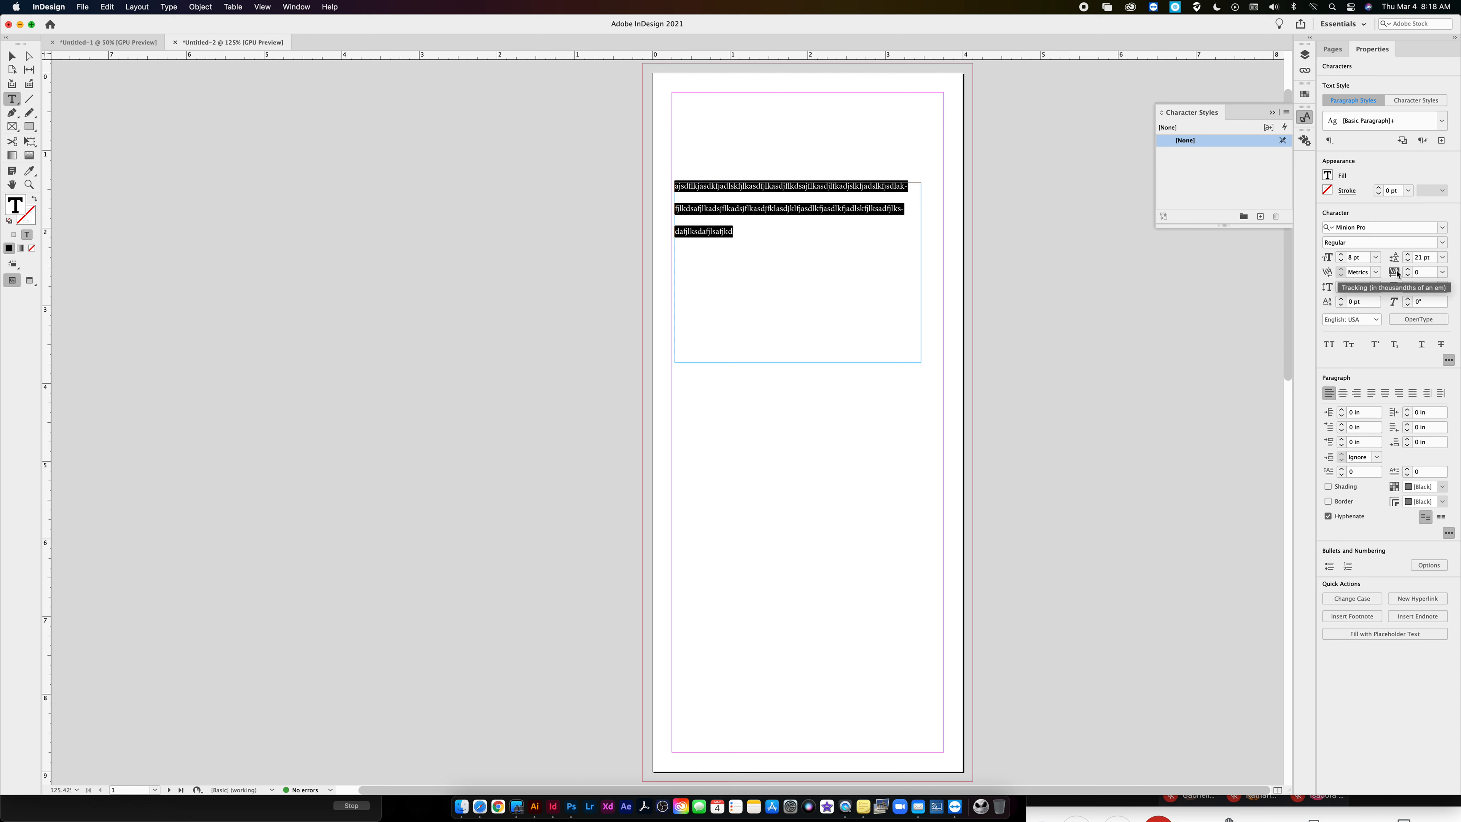
- Increase the tracking of the selected filler paragraph to 190
left_click(1407, 269)
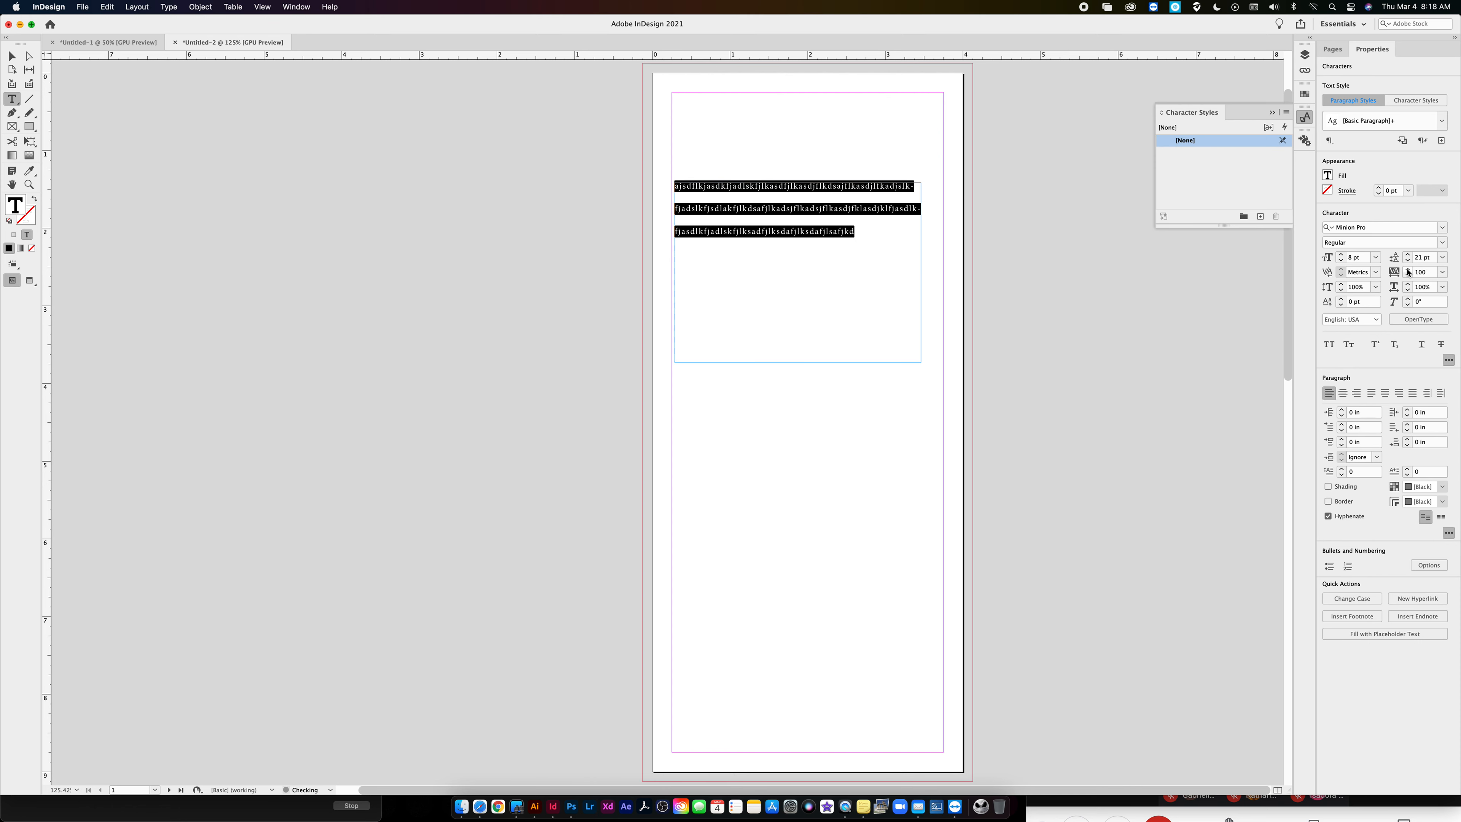
left_click(1408, 269)
left_click(1407, 269)
left_click(1407, 269)
left_click(1407, 269)
left_click(1407, 269)
left_click(1407, 269)
left_click(1407, 269)
left_click(1407, 269)
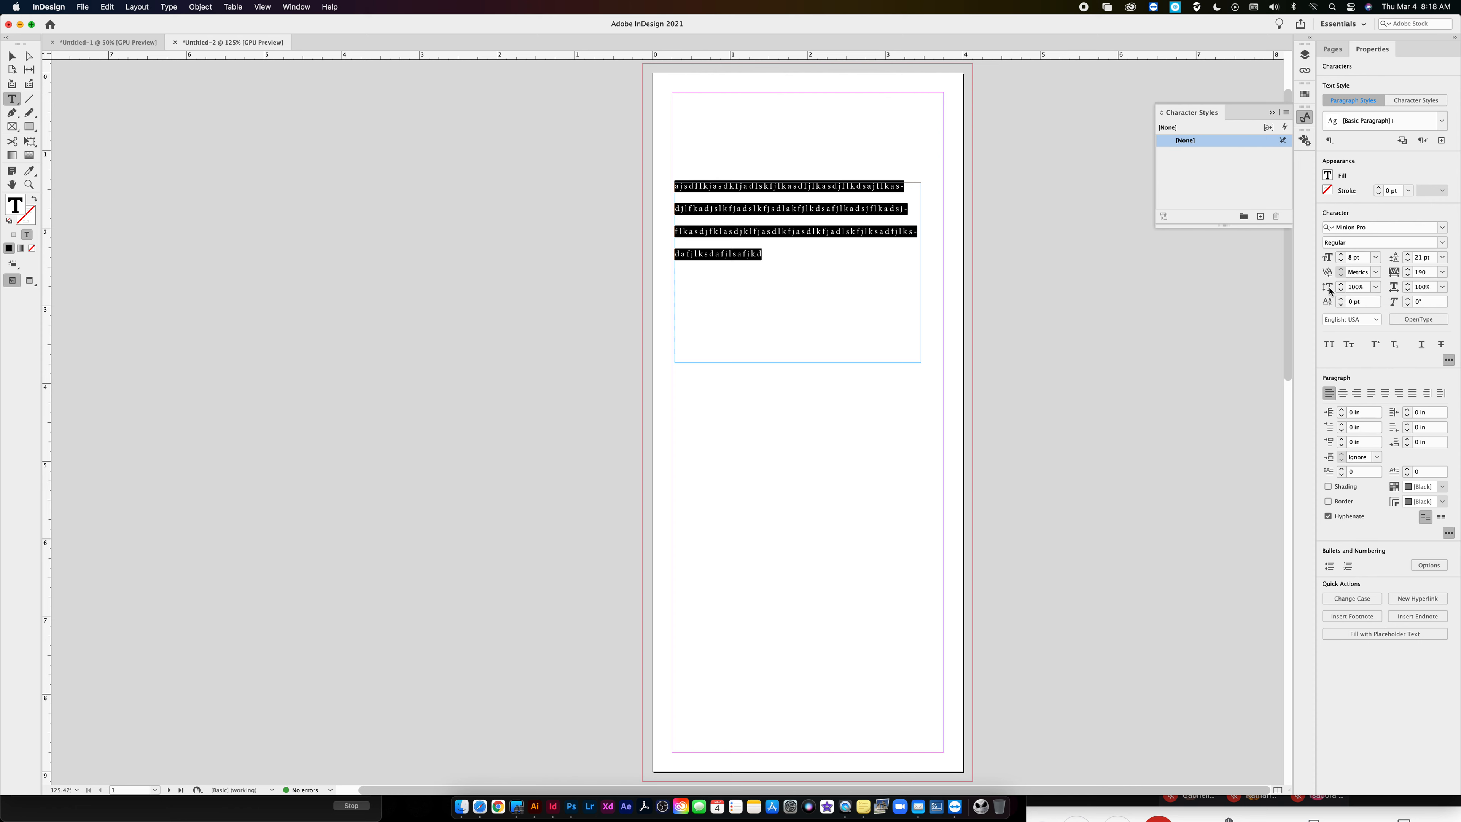
- Try a vertical scale of 128% on the selected filler text and reset it to 100%
left_click(1341, 283)
left_click(1341, 284)
left_click(1341, 284)
left_click(1340, 284)
left_click(1341, 284)
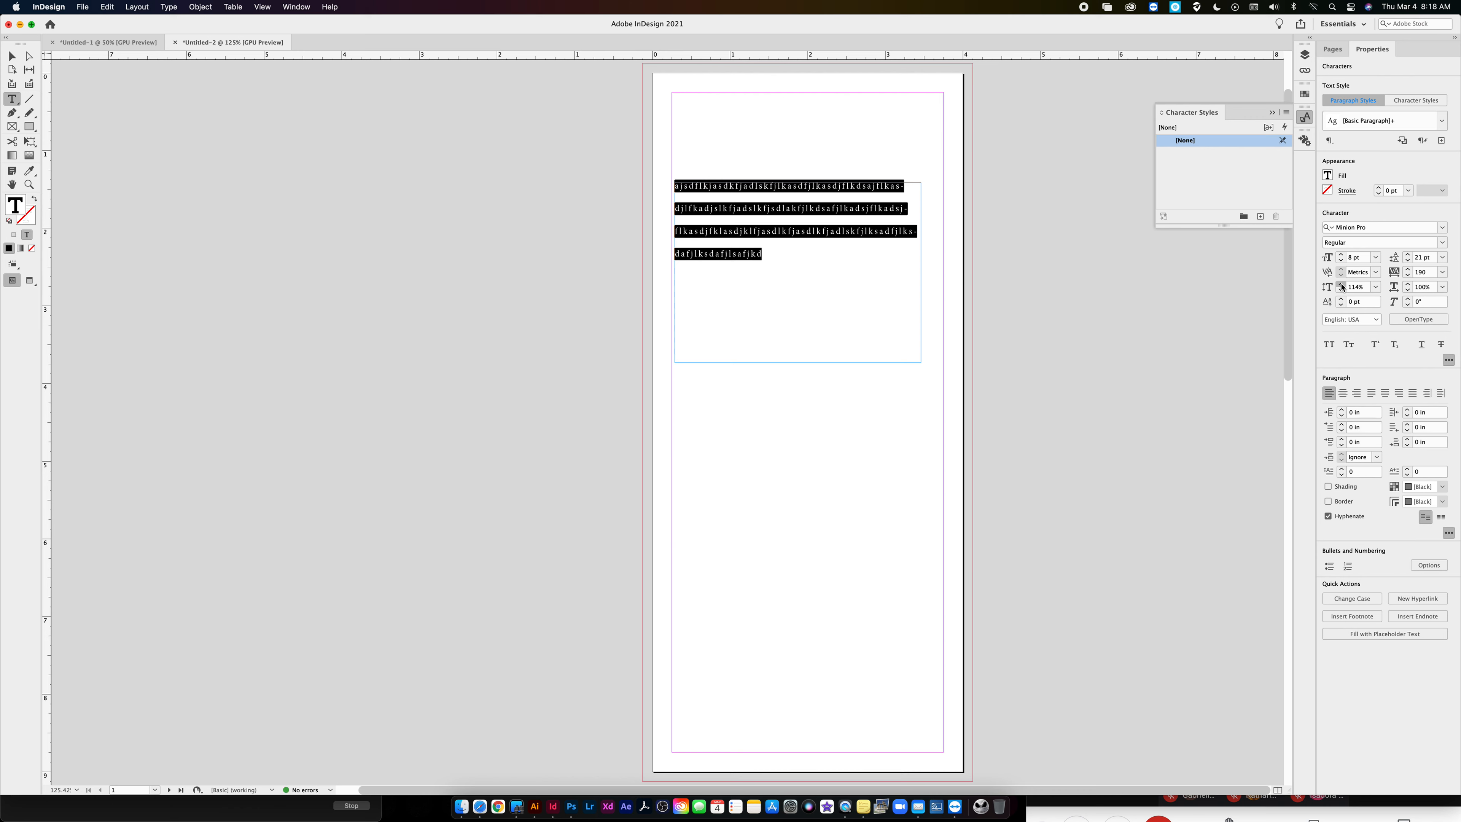
left_click(1340, 284)
left_click(1376, 286)
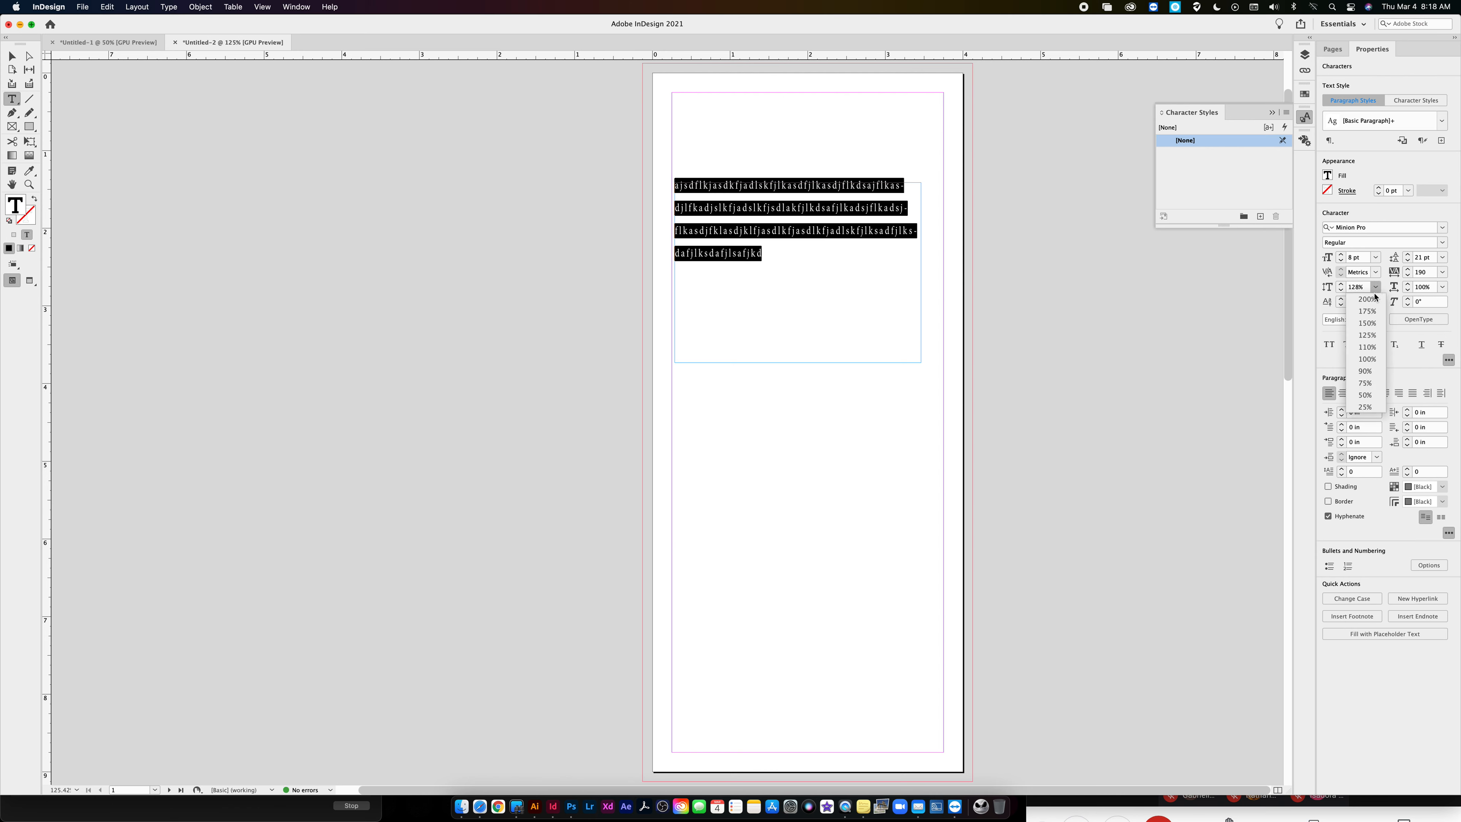
left_click(1366, 359)
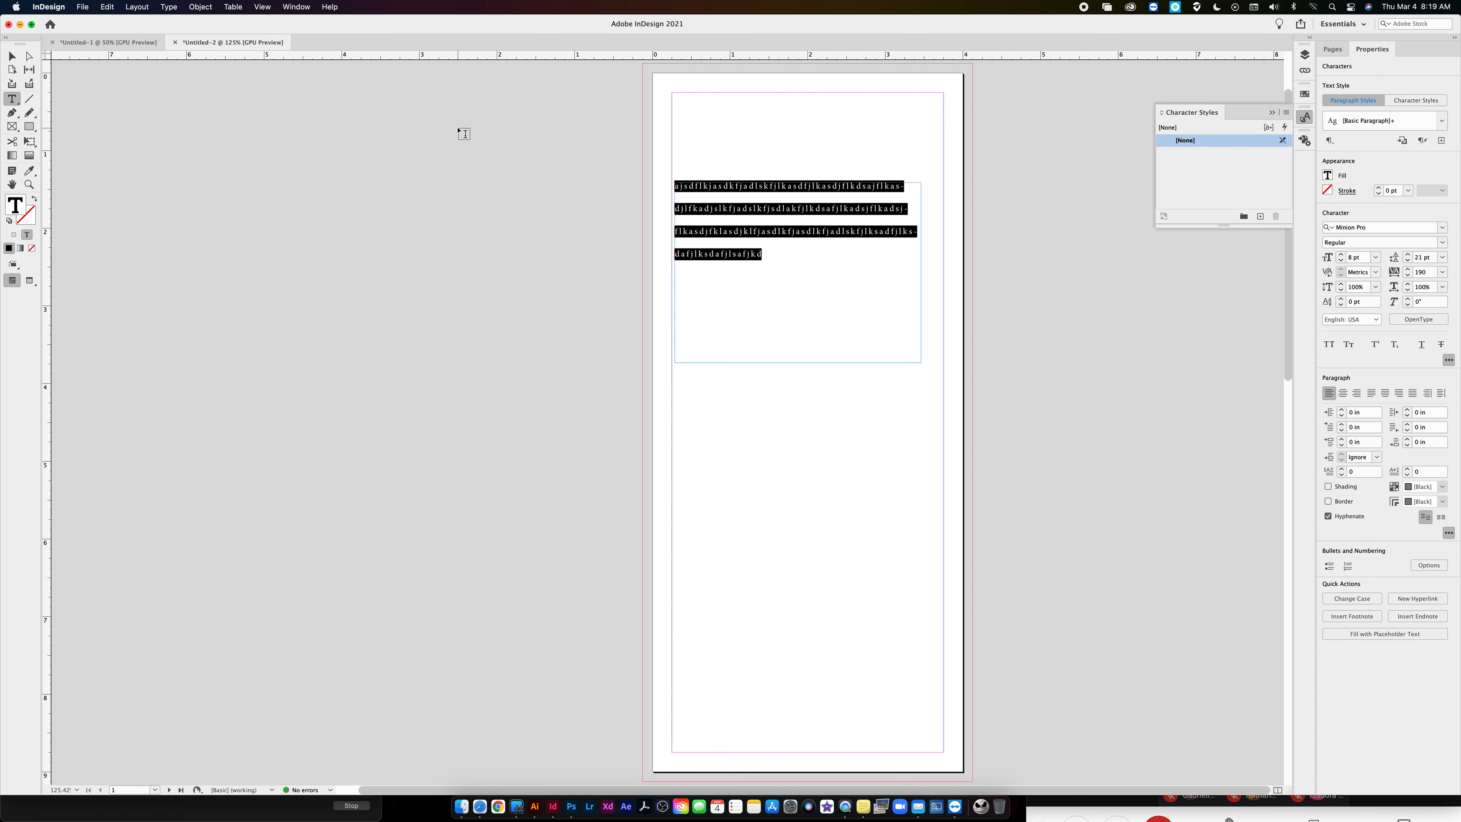
- Replace the filler text with HELLO and format it with tracking 0 and a 40 pt font size
key("BackSpace")
type("HELLO")
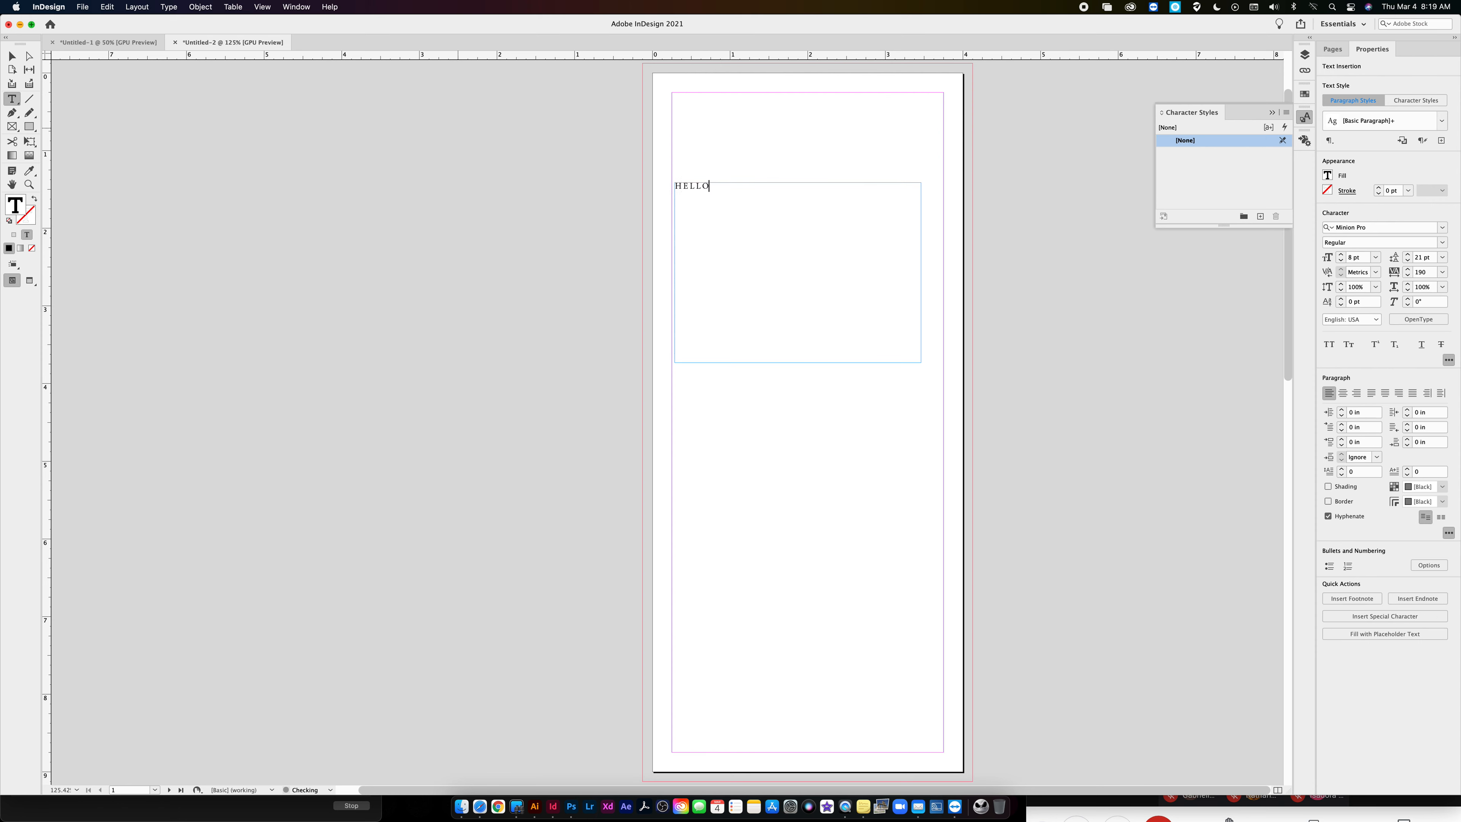
key("super+a")
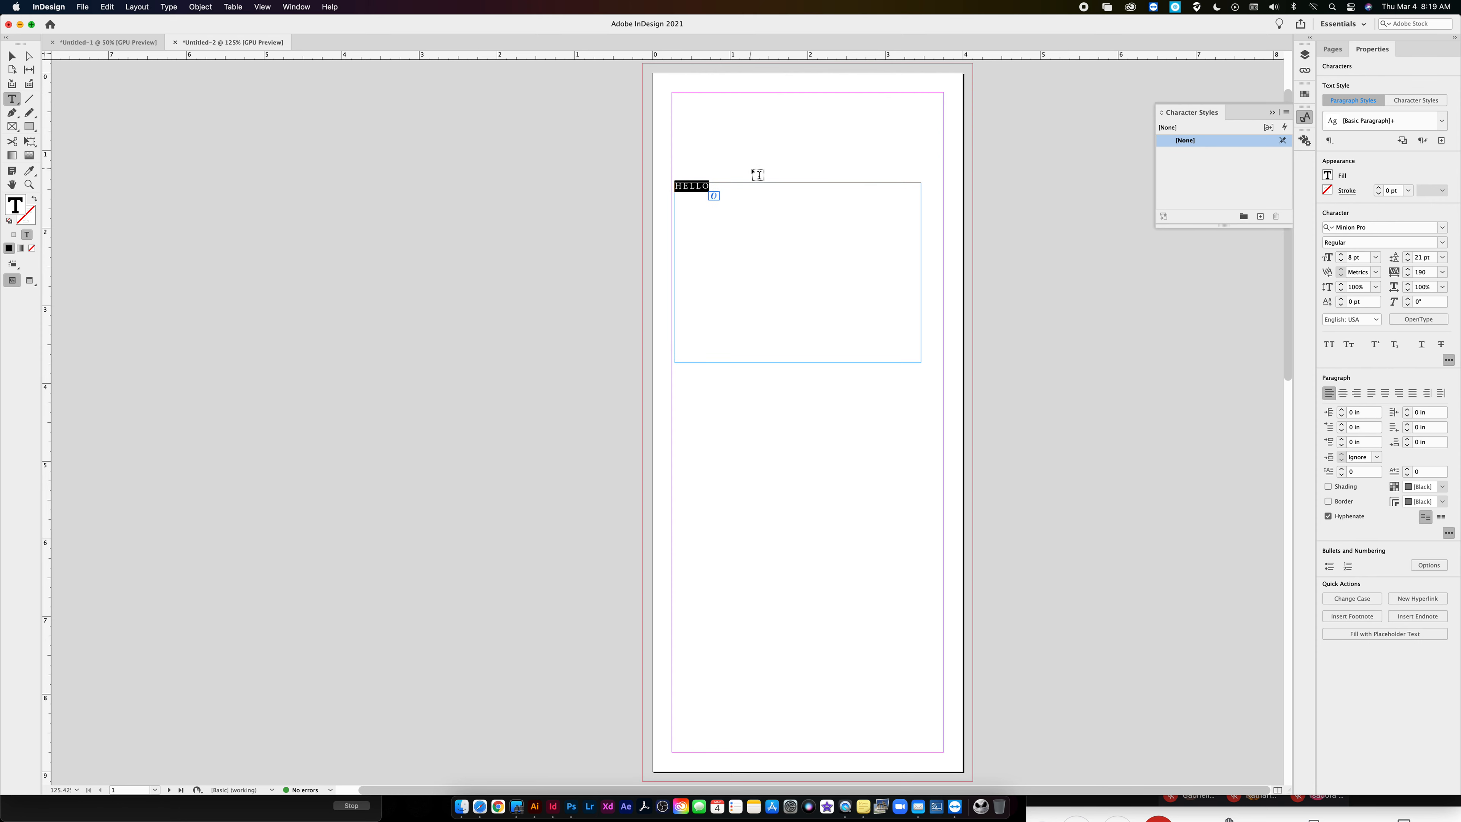
left_click(1443, 272)
left_click(1427, 359)
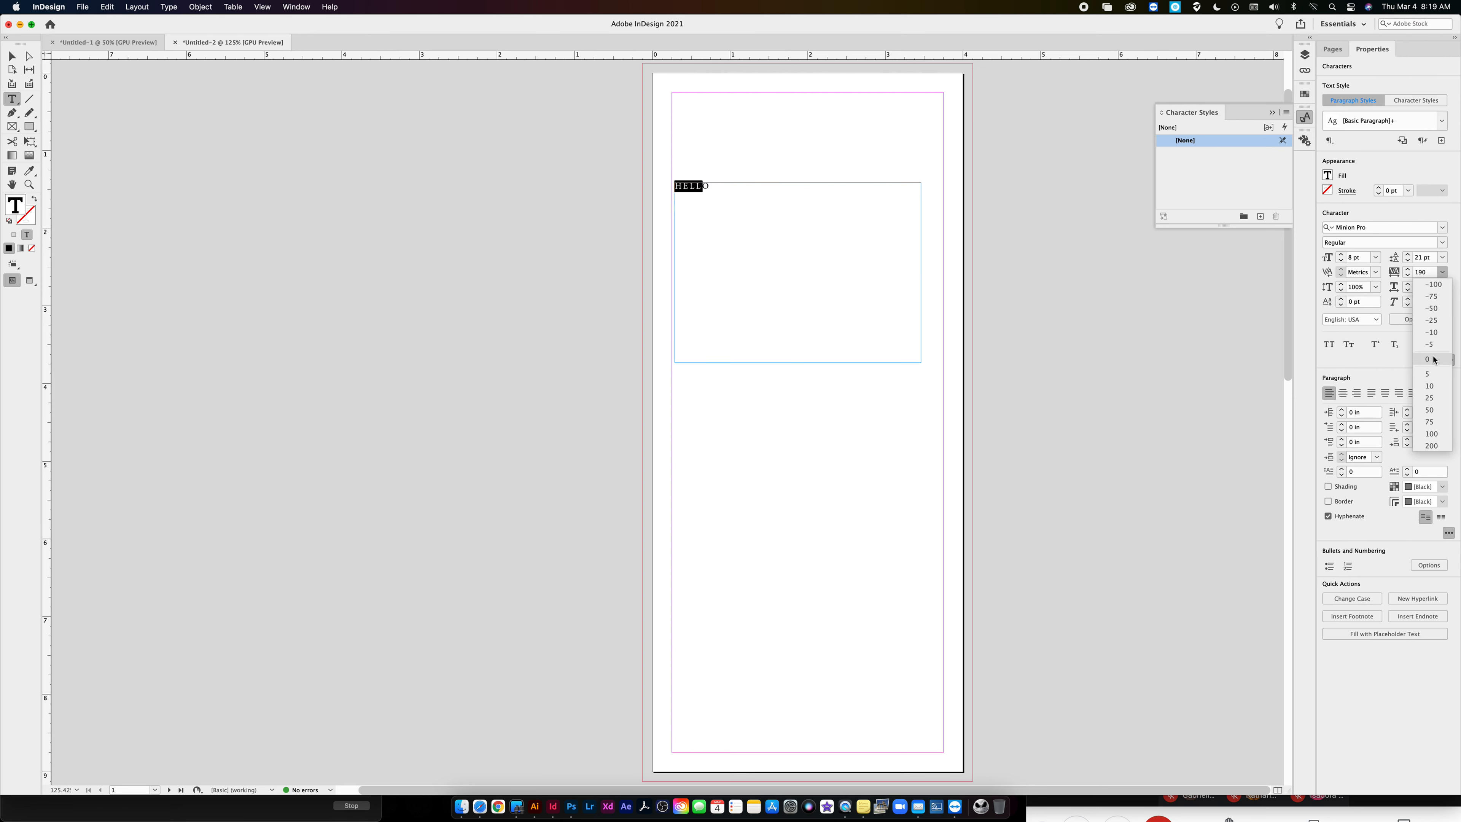
left_click(1358, 258)
type("40")
key("Return")
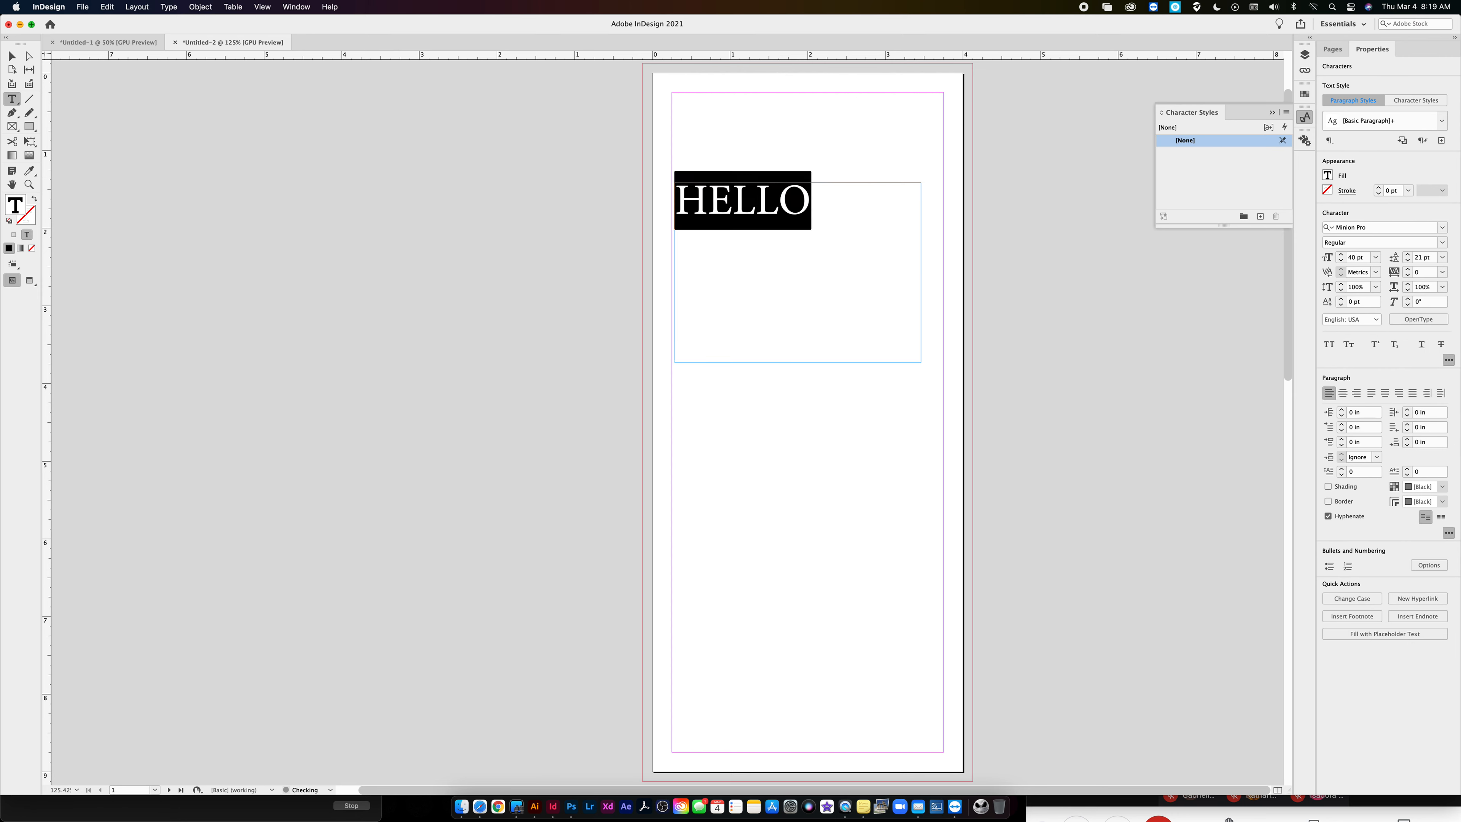
- Add a first name on a second line below HELLO and reduce only that name to 17 pt
left_click(819, 198)
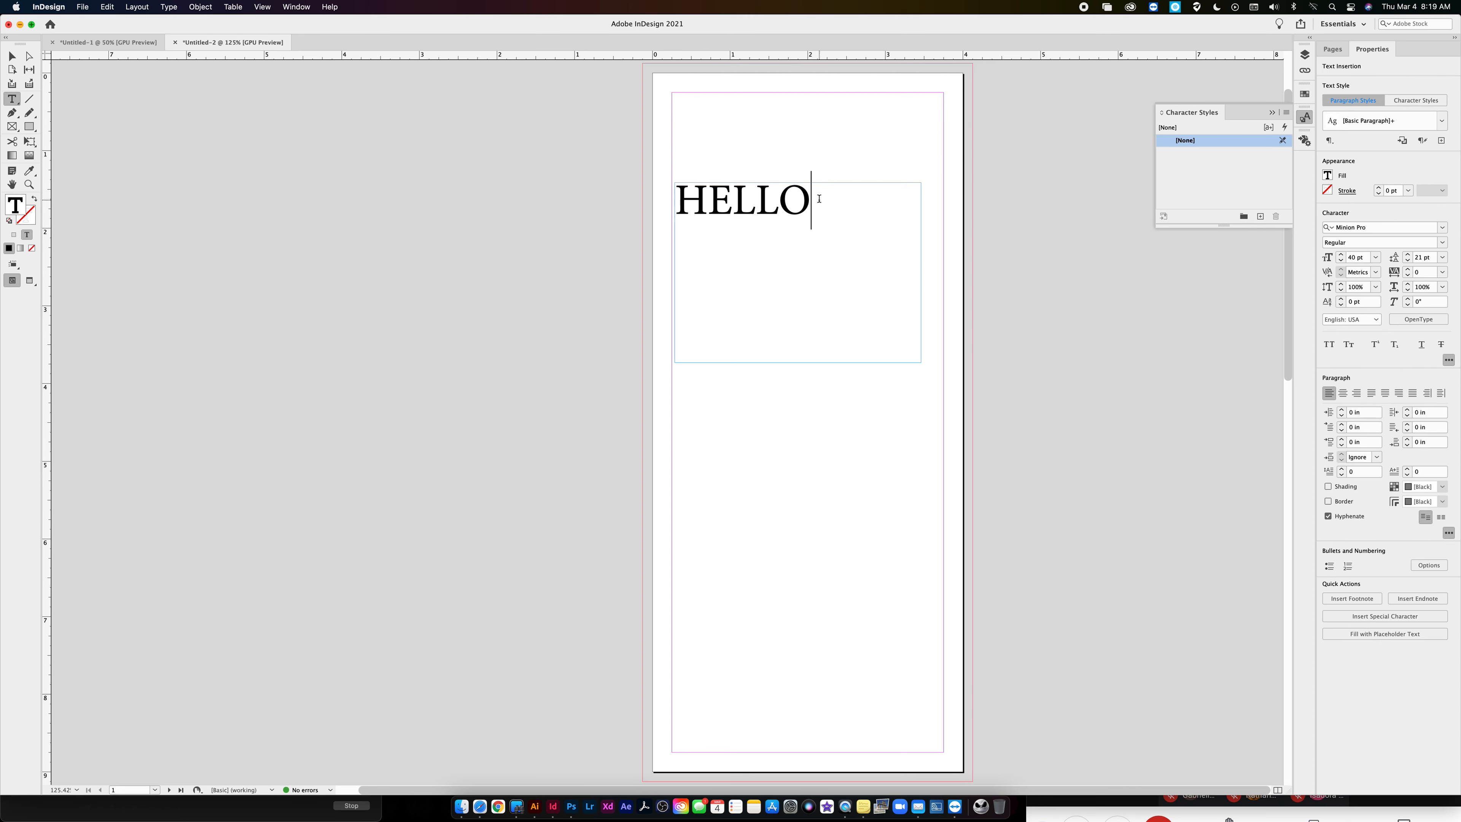
type("JOHN")
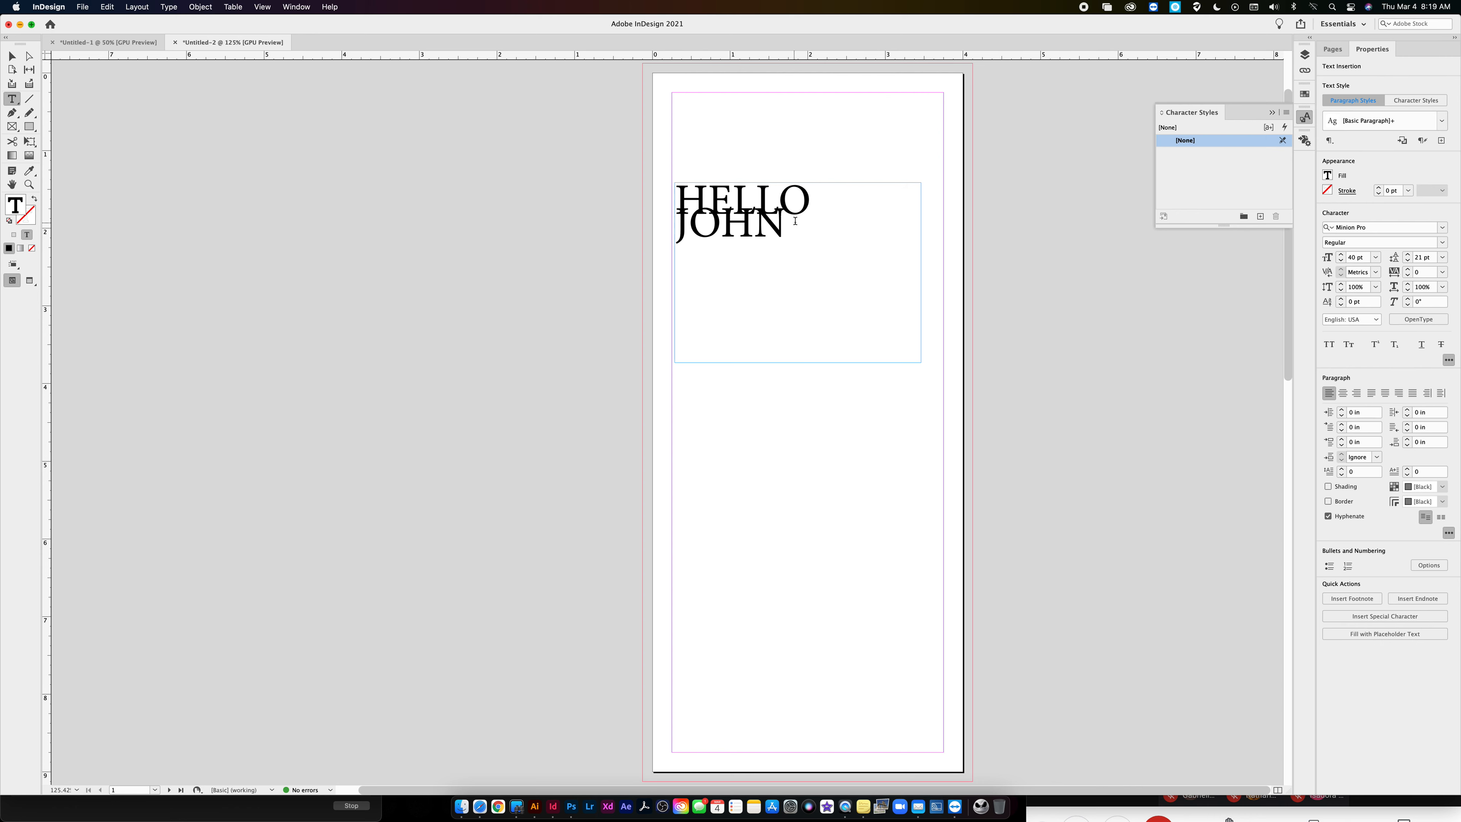
left_click_drag(798, 219, 663, 223)
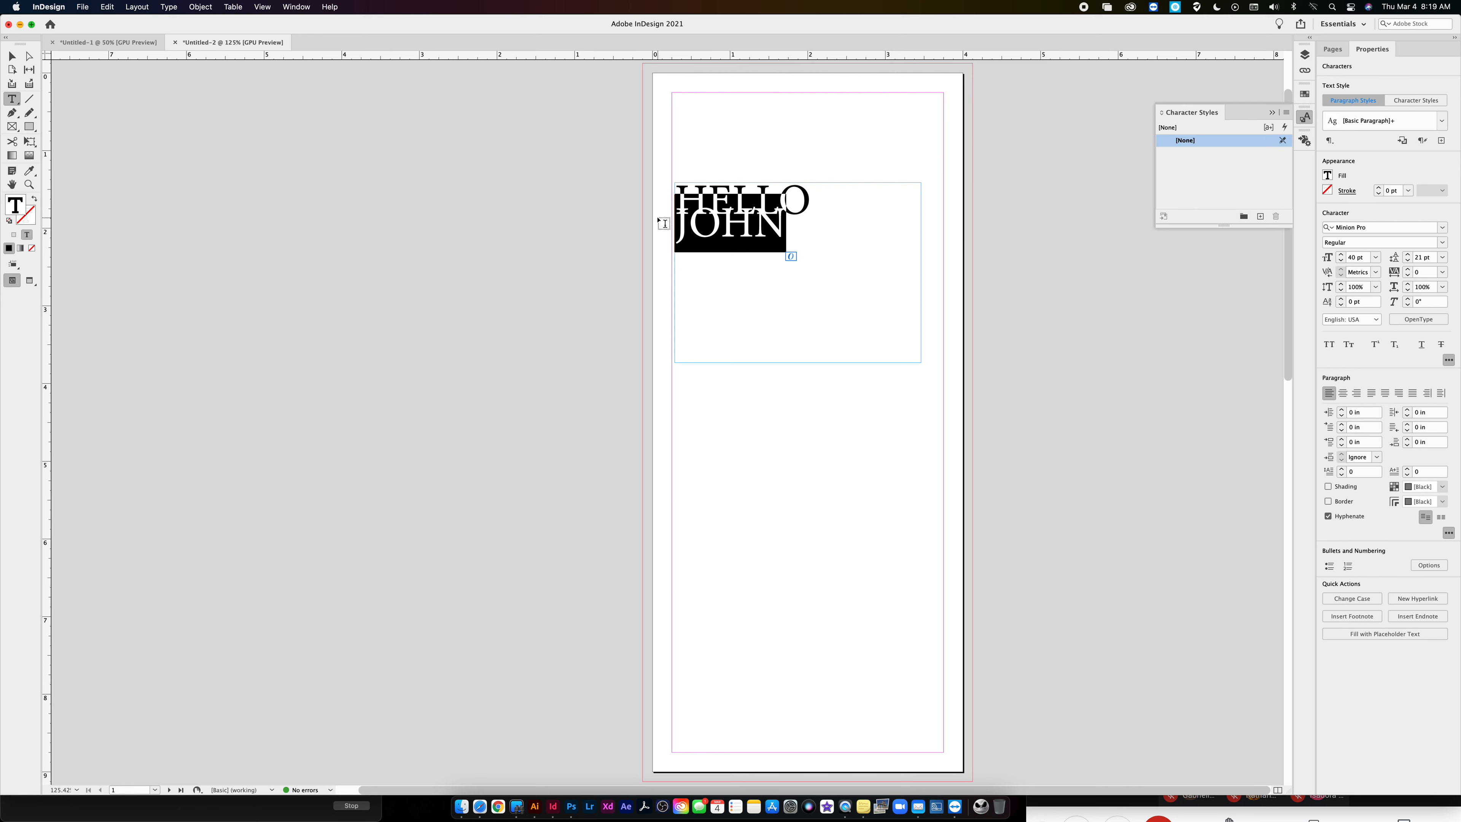
left_click(1342, 261)
left_click(1341, 261)
left_click(1341, 262)
left_click(1341, 261)
left_click(1342, 262)
left_click(1342, 262)
left_click(1341, 262)
- Insert a line break after HELLO so the smaller first name starts on its own line
left_click(830, 200)
key("Return")
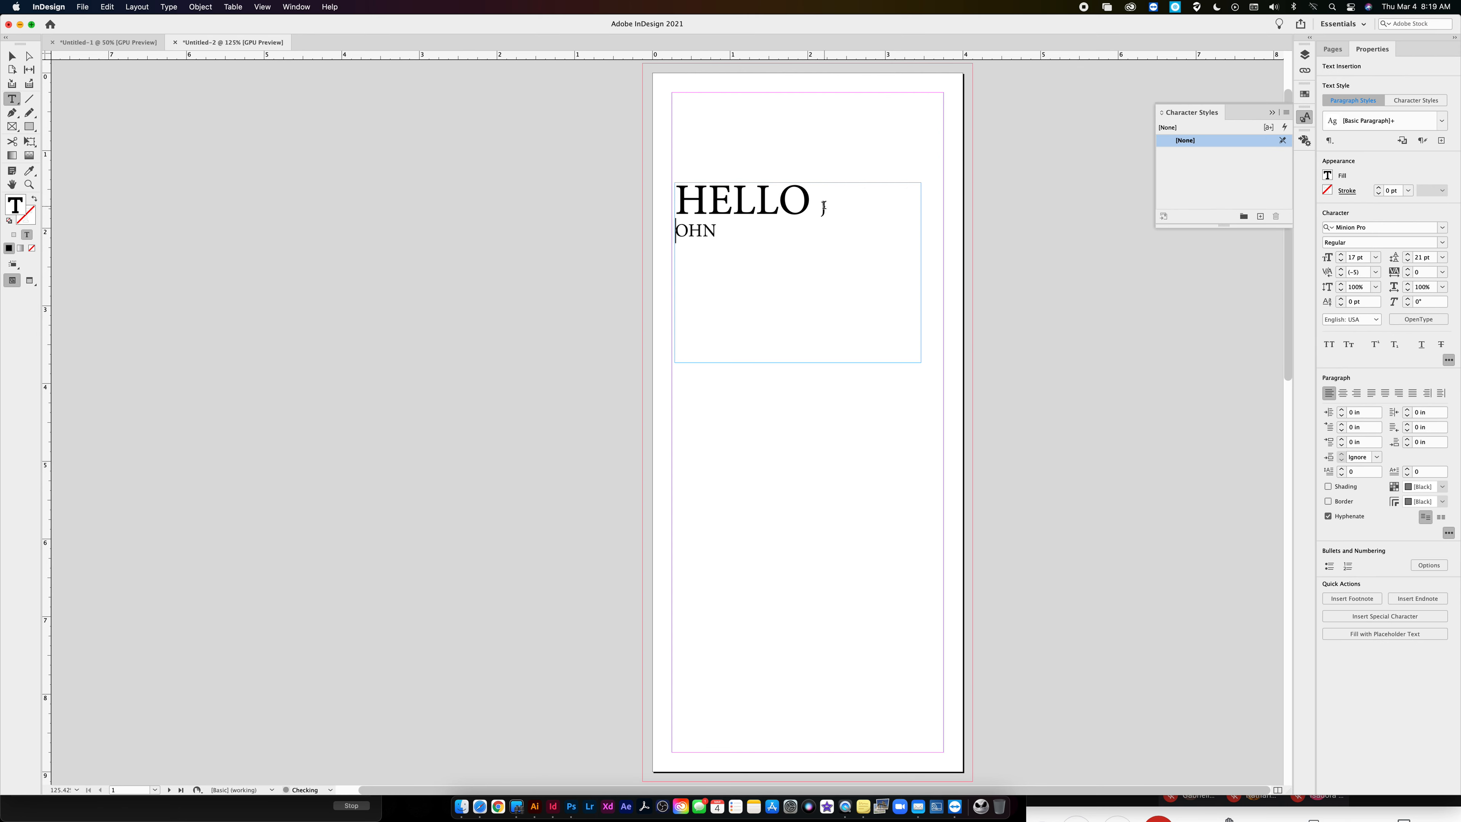
key("BackSpace")
key("Left")
key("Return")
- Delete the first name from the text frame so only HELLO is left, and finish the text editing
key("super+a")
left_click_drag(728, 233, 656, 237)
key("BackSpace")
key("BackSpace")
key("Escape")
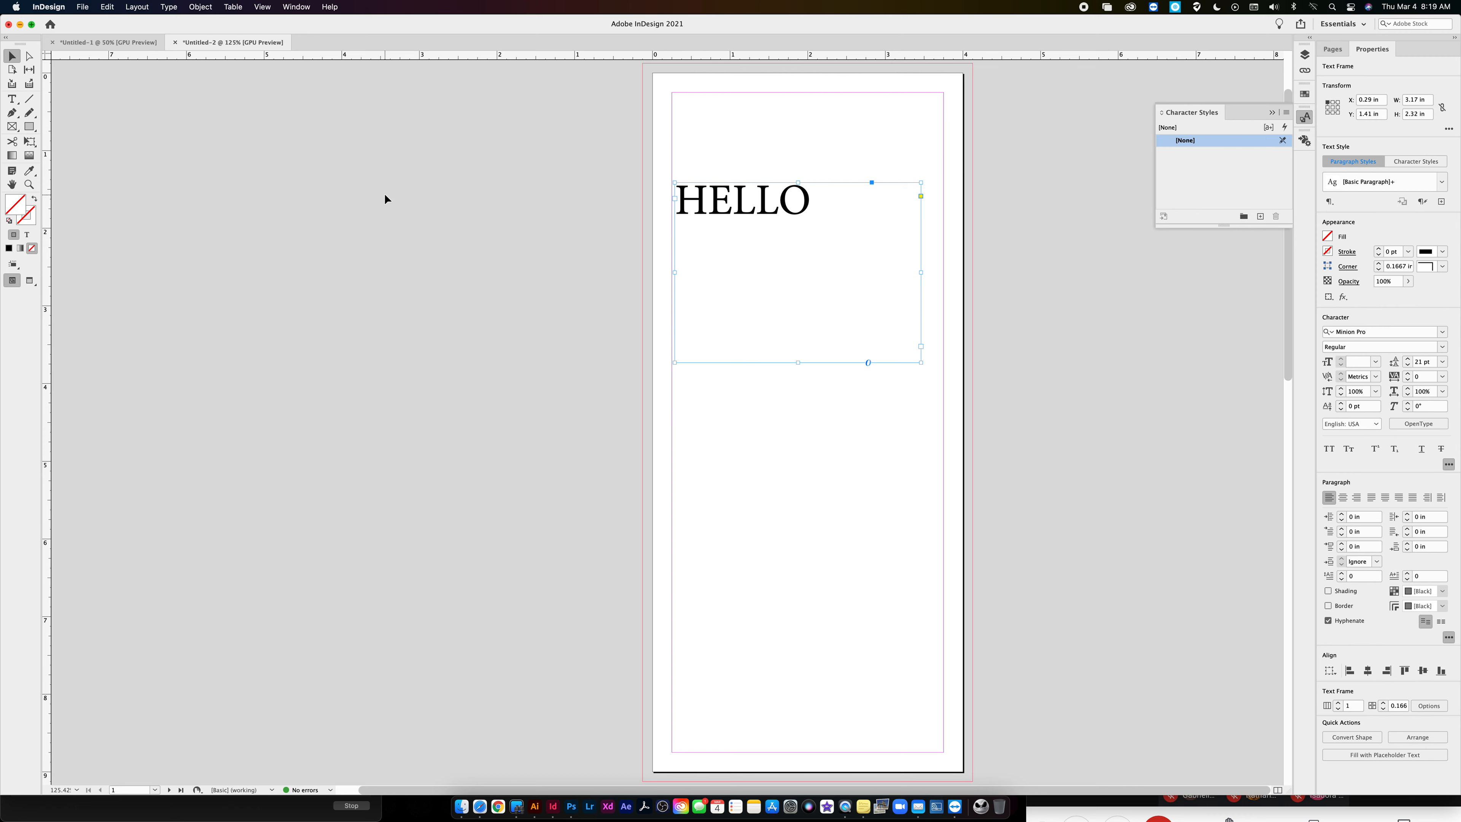
- Fit the frame to the word HELLO and scale frame and text together to nearly the full width between the margins
double_click(800, 361)
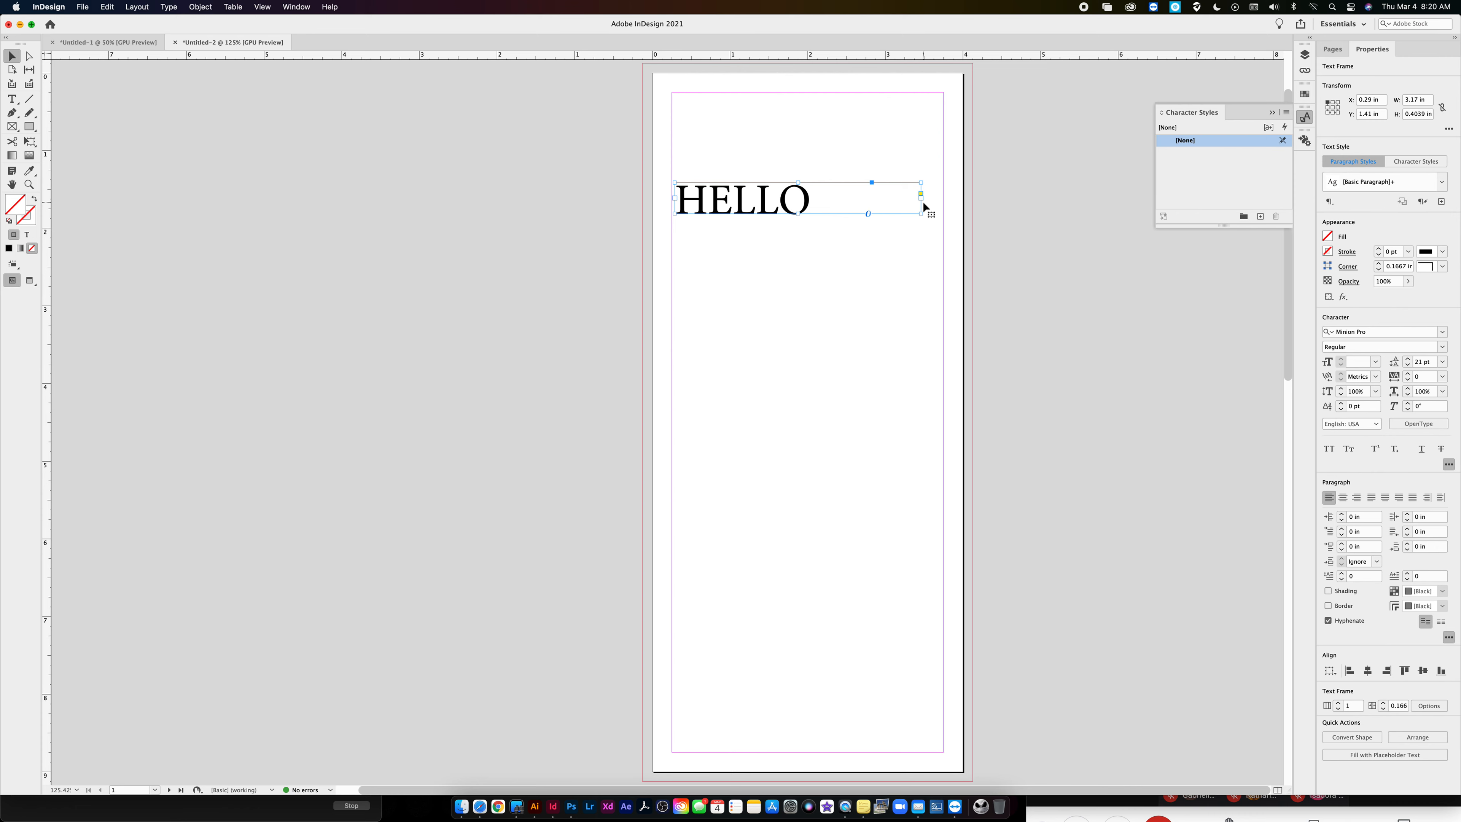
double_click(920, 214)
left_click_drag(811, 214, 926, 244)
left_click(903, 268)
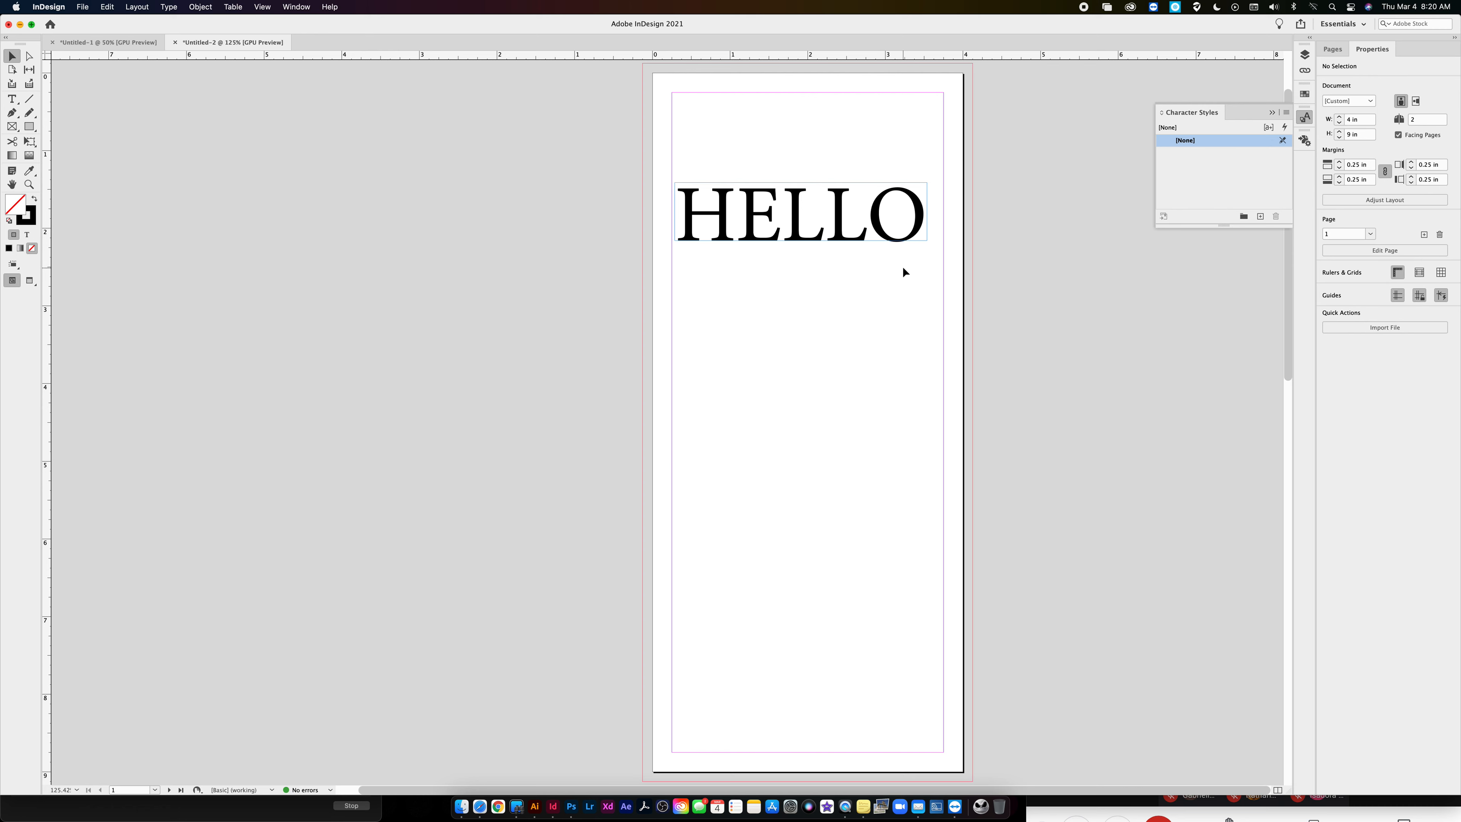
- Draw a text frame about 3.25 by 0.27 in, enter MY NAME IS plus the first name, and place it directly under HELLO
left_click(11, 99)
left_click_drag(673, 300, 923, 319)
type("MY NAME IS JOHN")
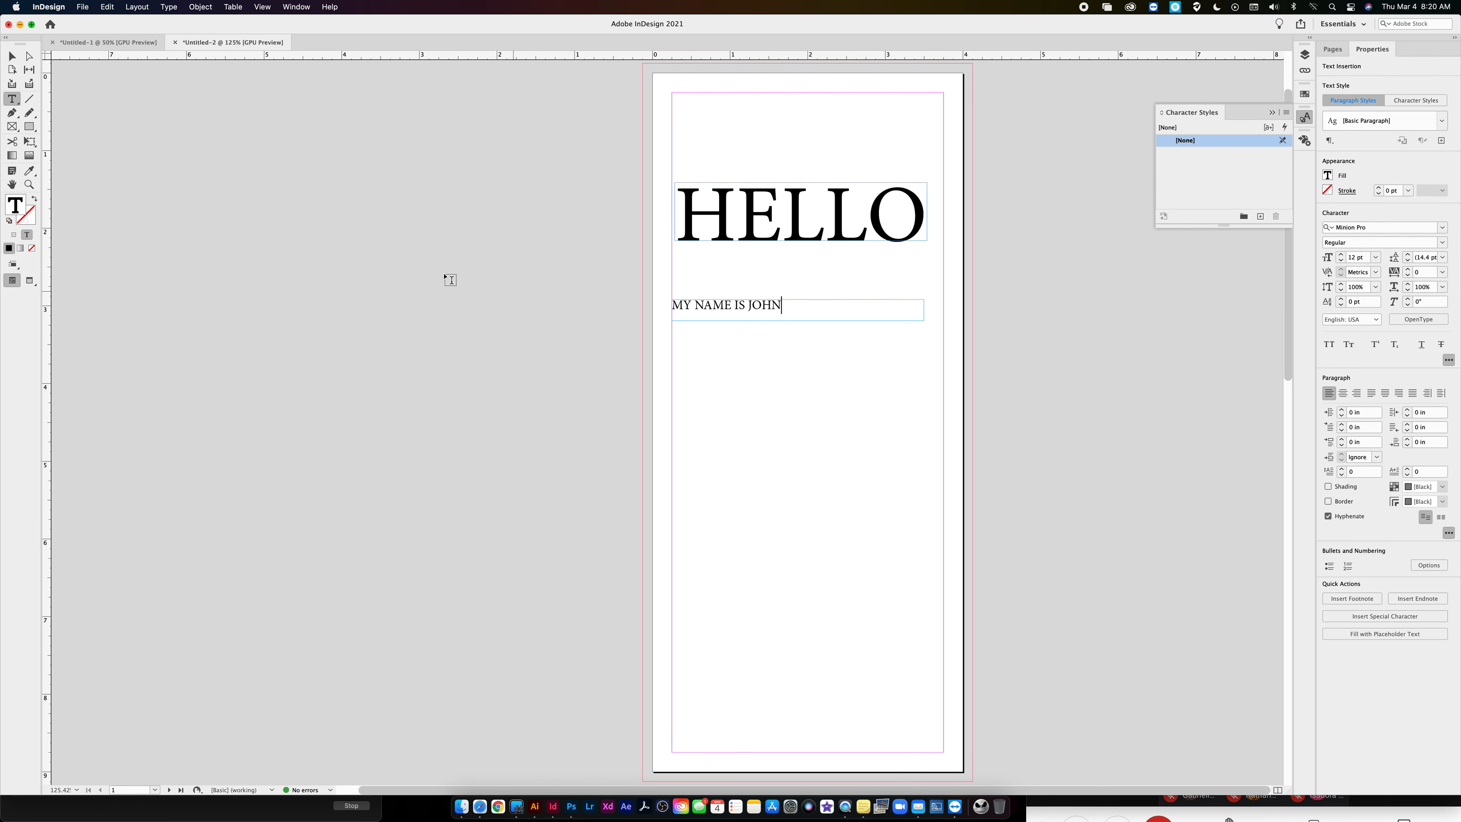
key("Escape")
left_click_drag(702, 300, 706, 245)
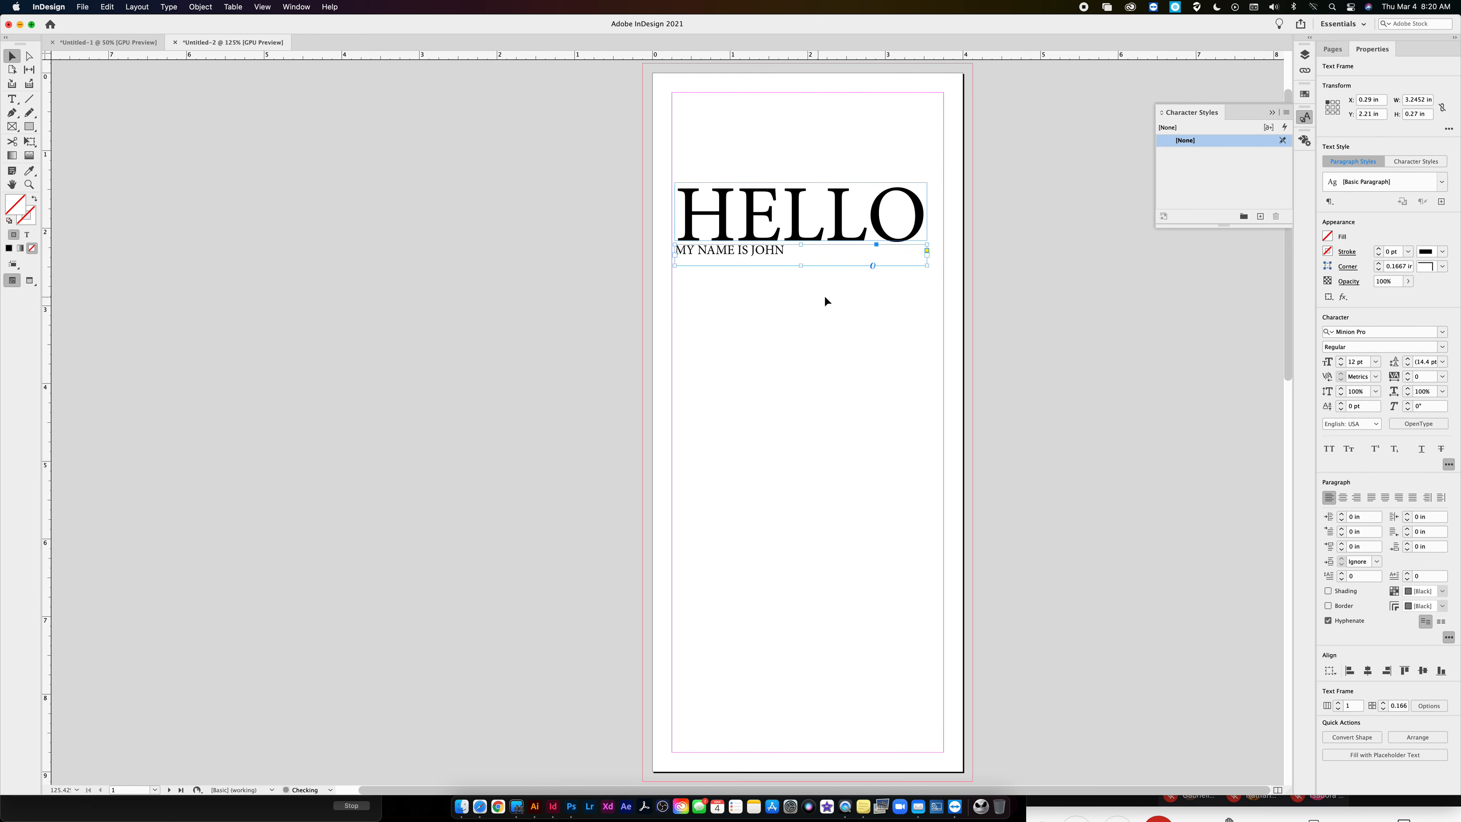
- Set the tracking of the whole MY NAME IS line to 400
triple_click(779, 254)
left_click(1422, 287)
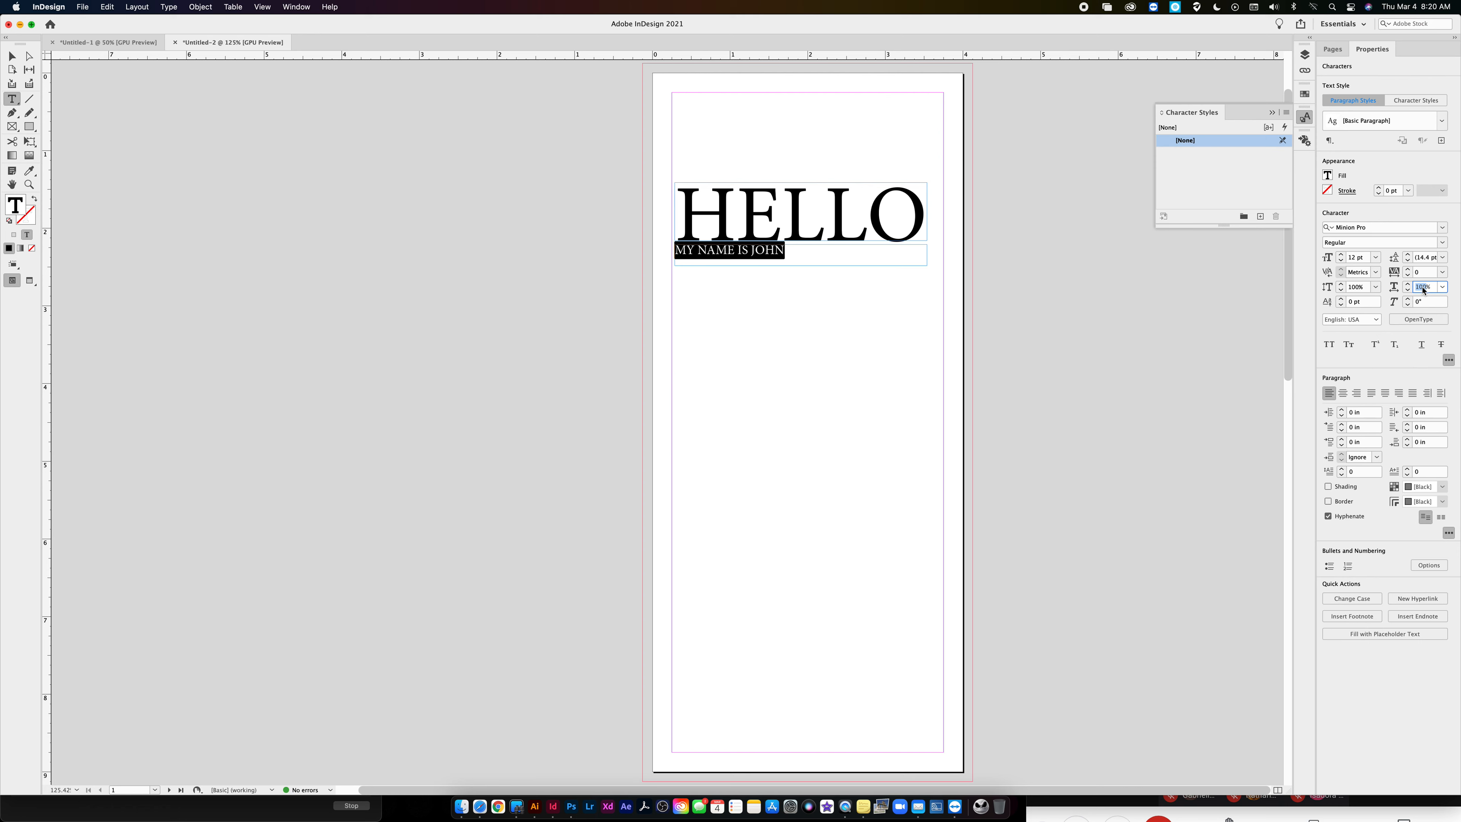
left_click(1422, 272)
type("400")
key("Return")
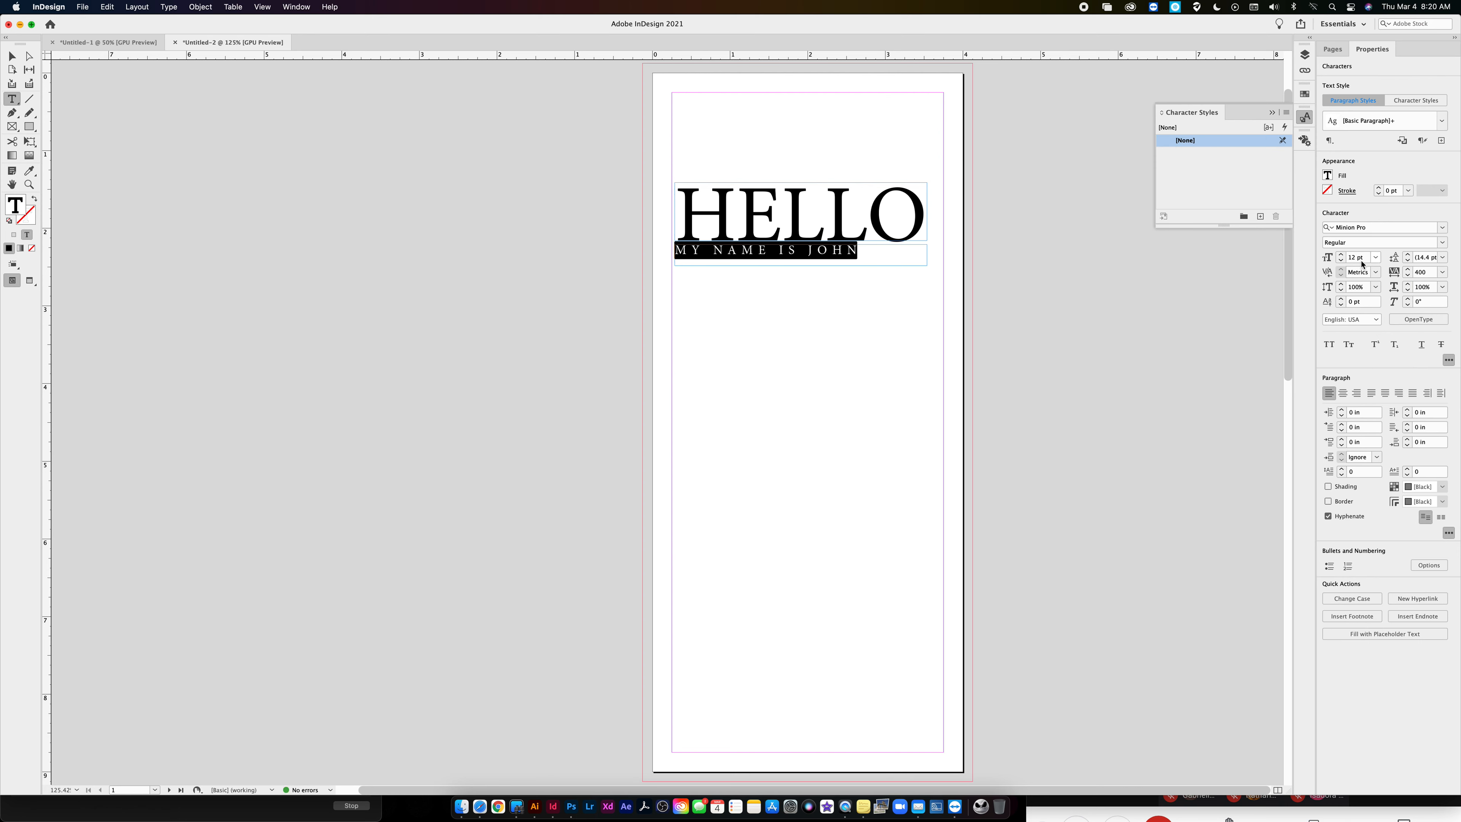
- Increase the MY NAME IS line to 16 pt so it spans almost the width of HELLO, and deselect it
left_click(1341, 254)
left_click(1341, 255)
left_click(1342, 255)
left_click(1341, 254)
left_click(1342, 255)
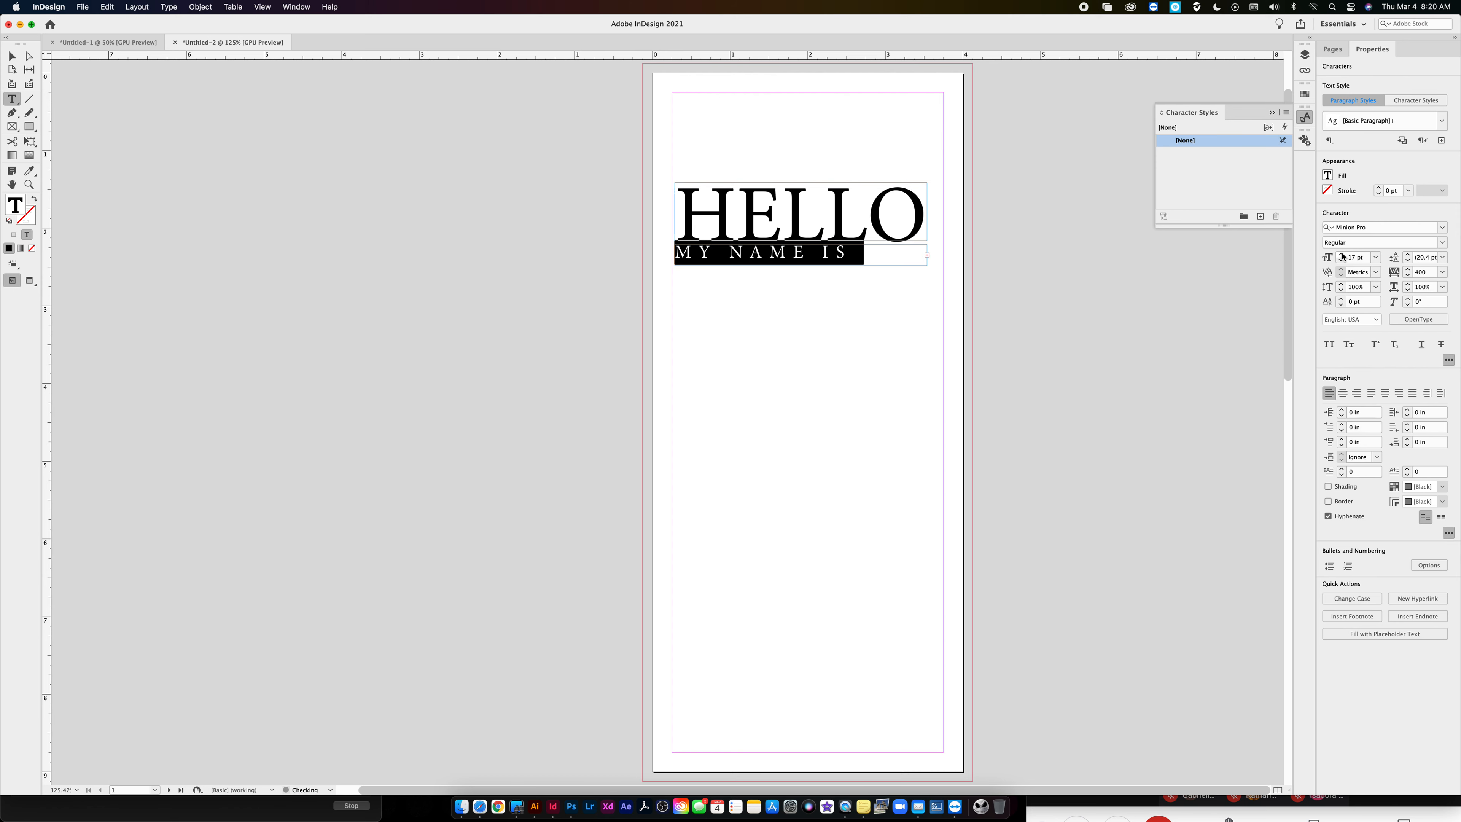
left_click(1342, 260)
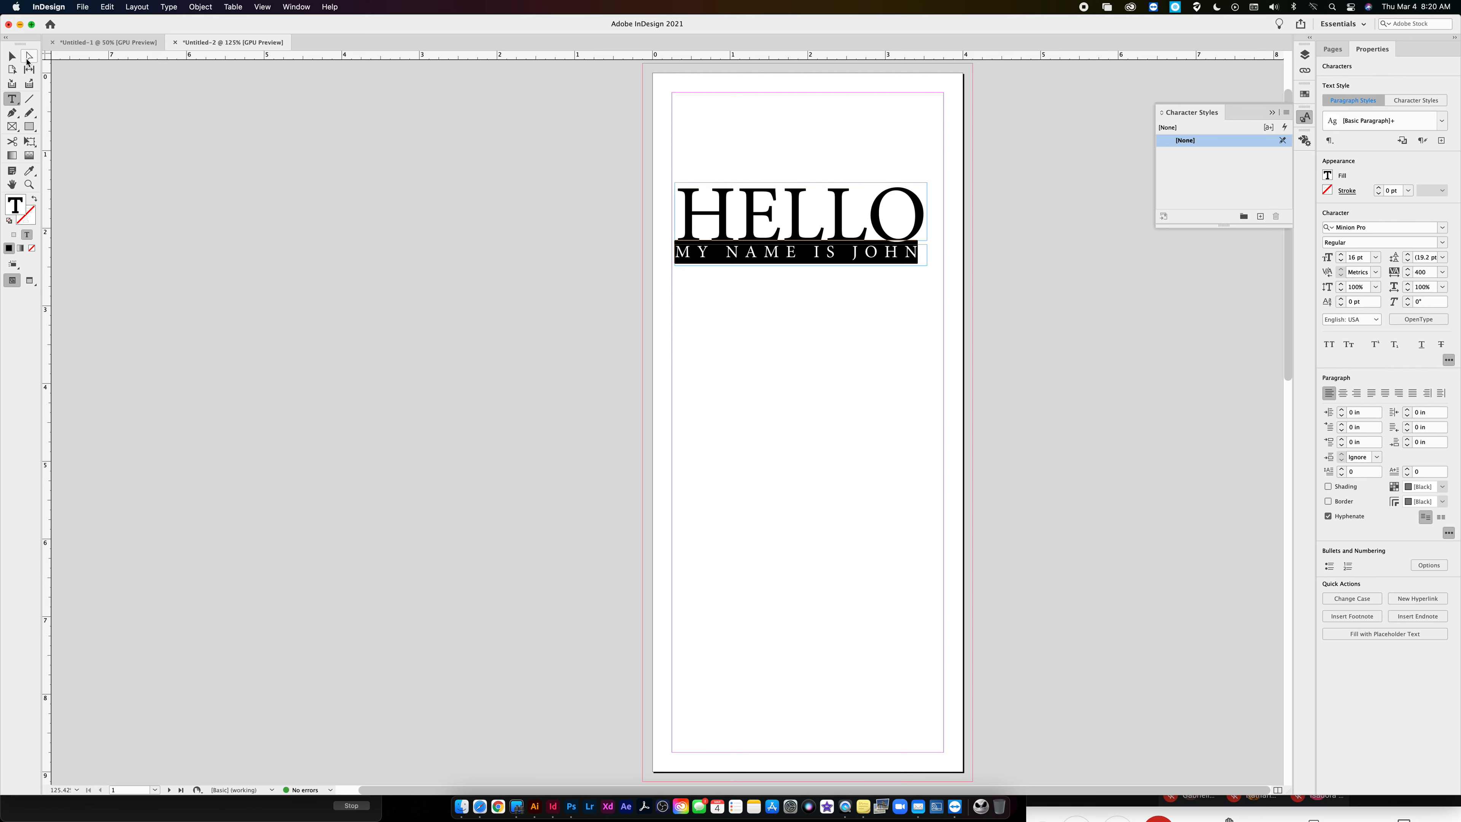
left_click(13, 57)
left_click(694, 331)
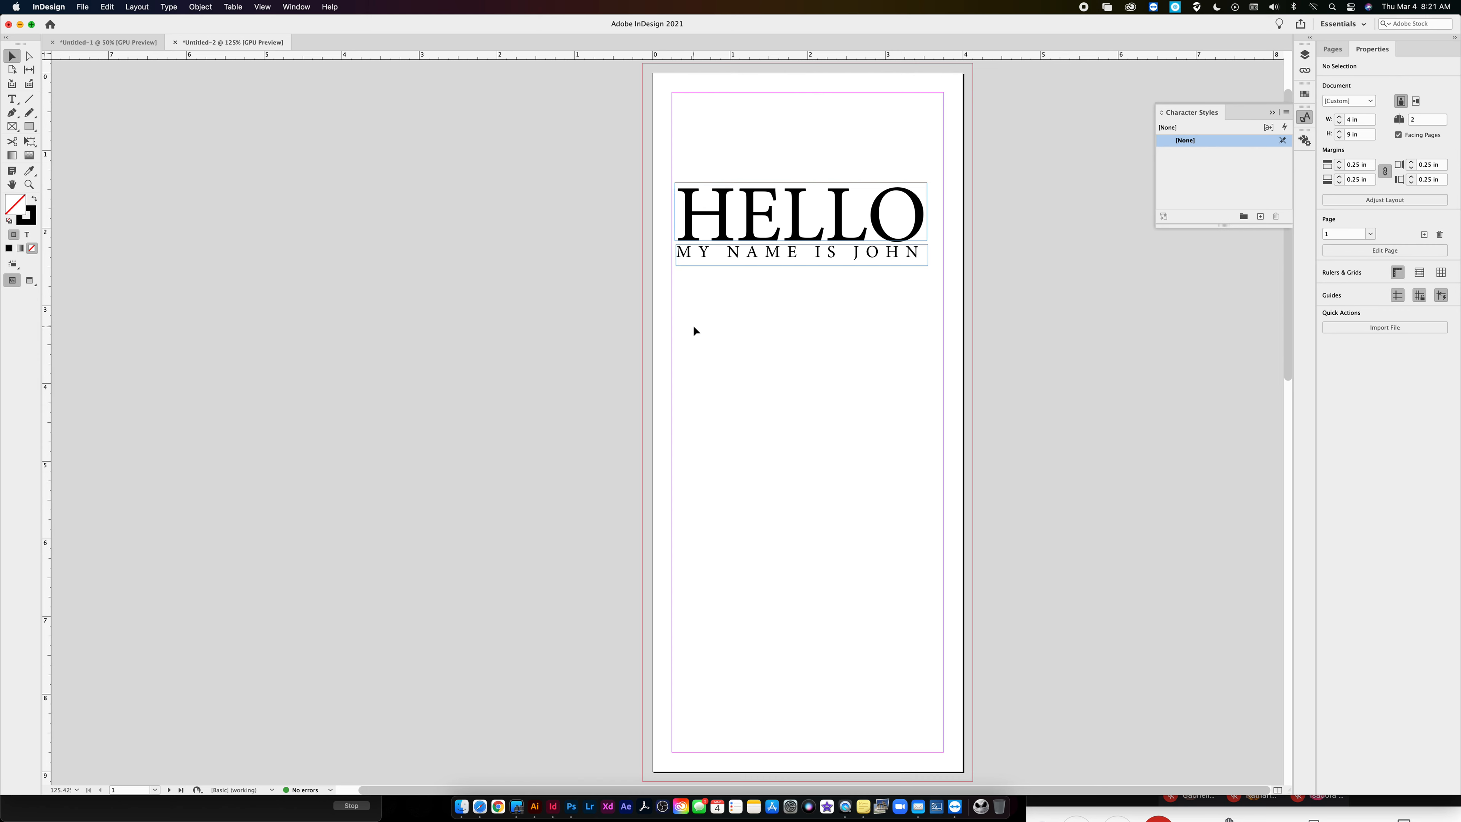
scroll(693, 326, "up", 1)
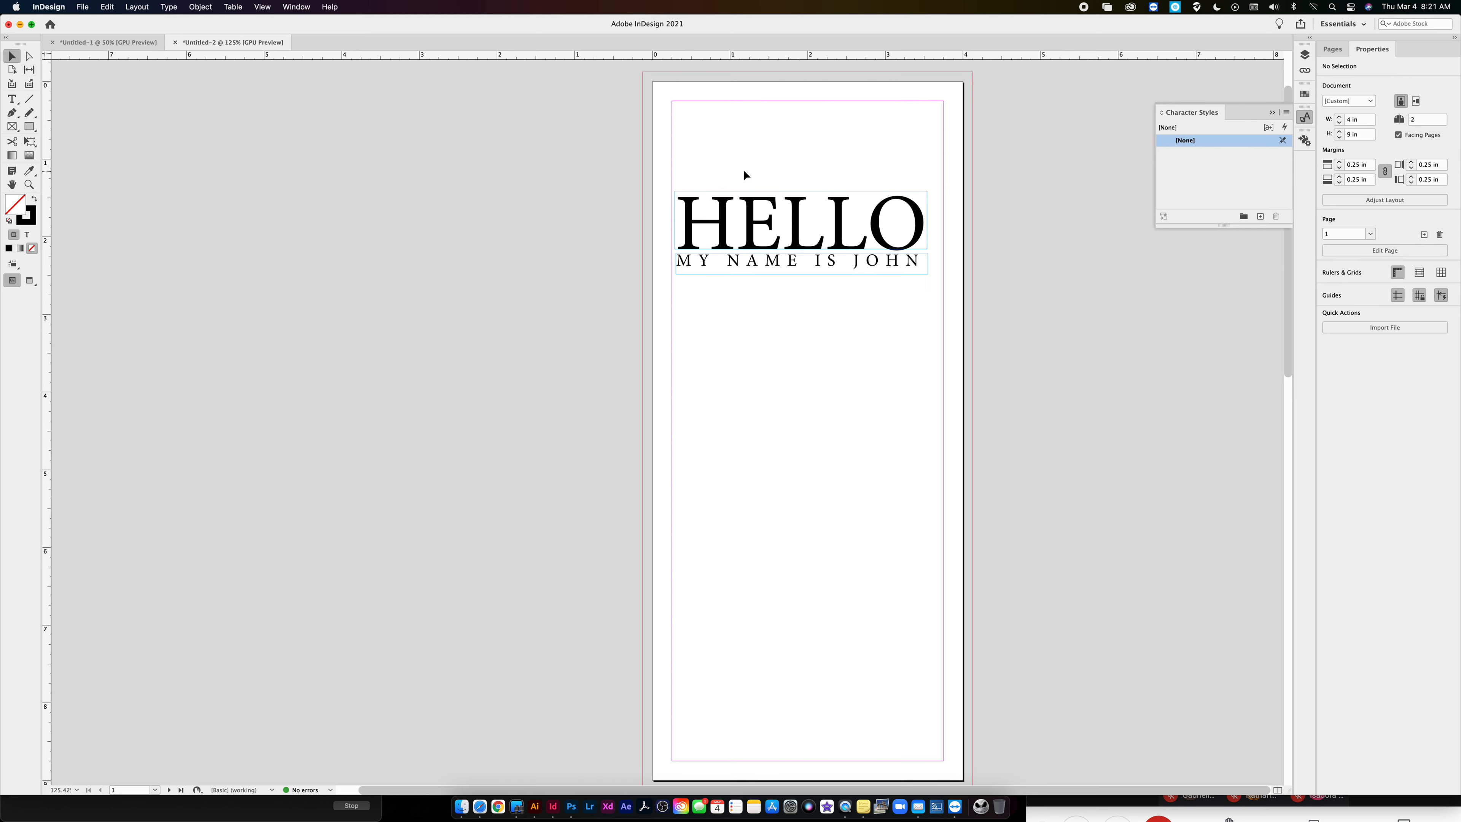
double_click(707, 226)
key("super+a")
left_click(168, 7)
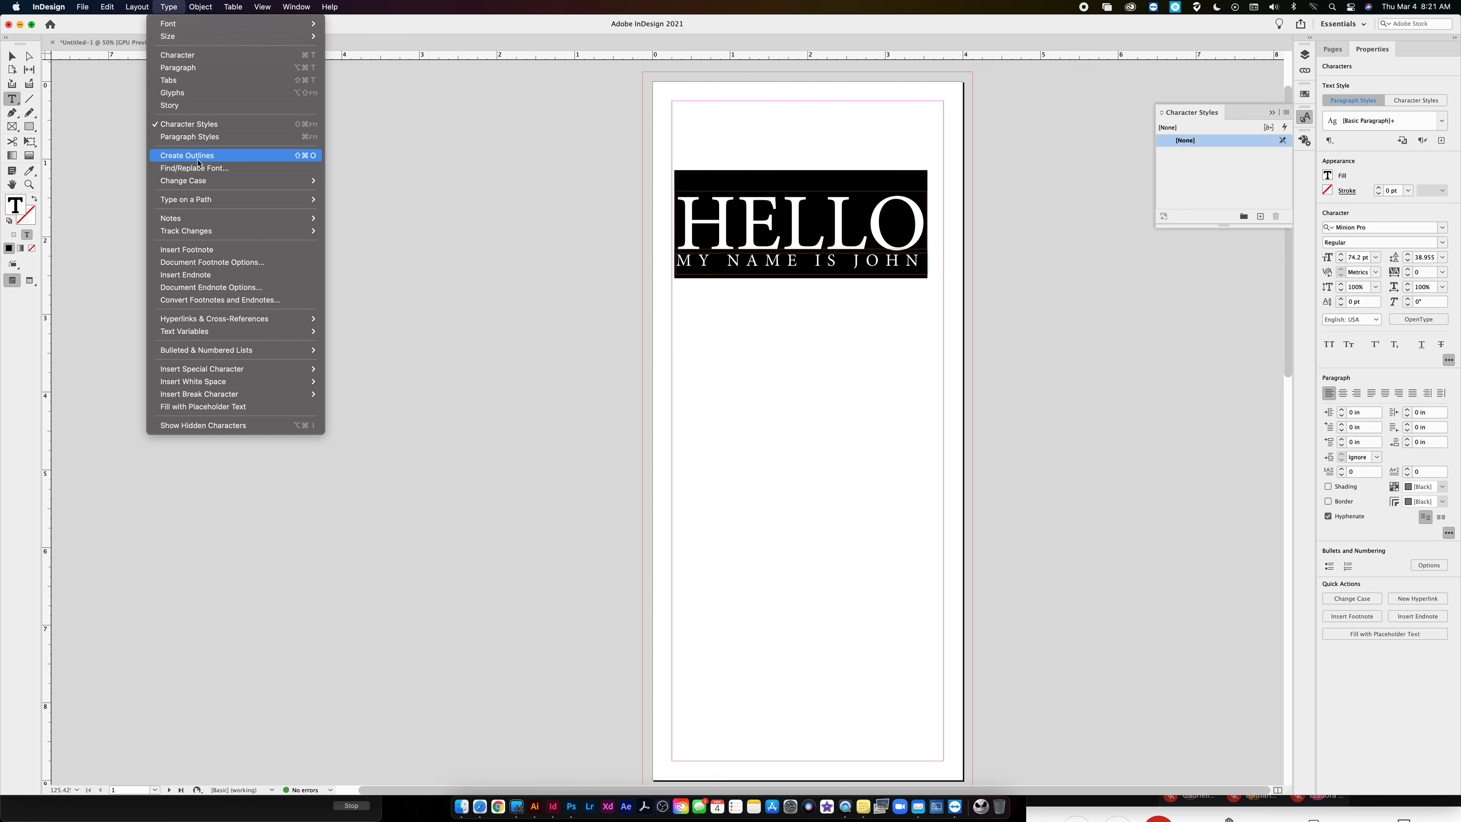
left_click(11, 57)
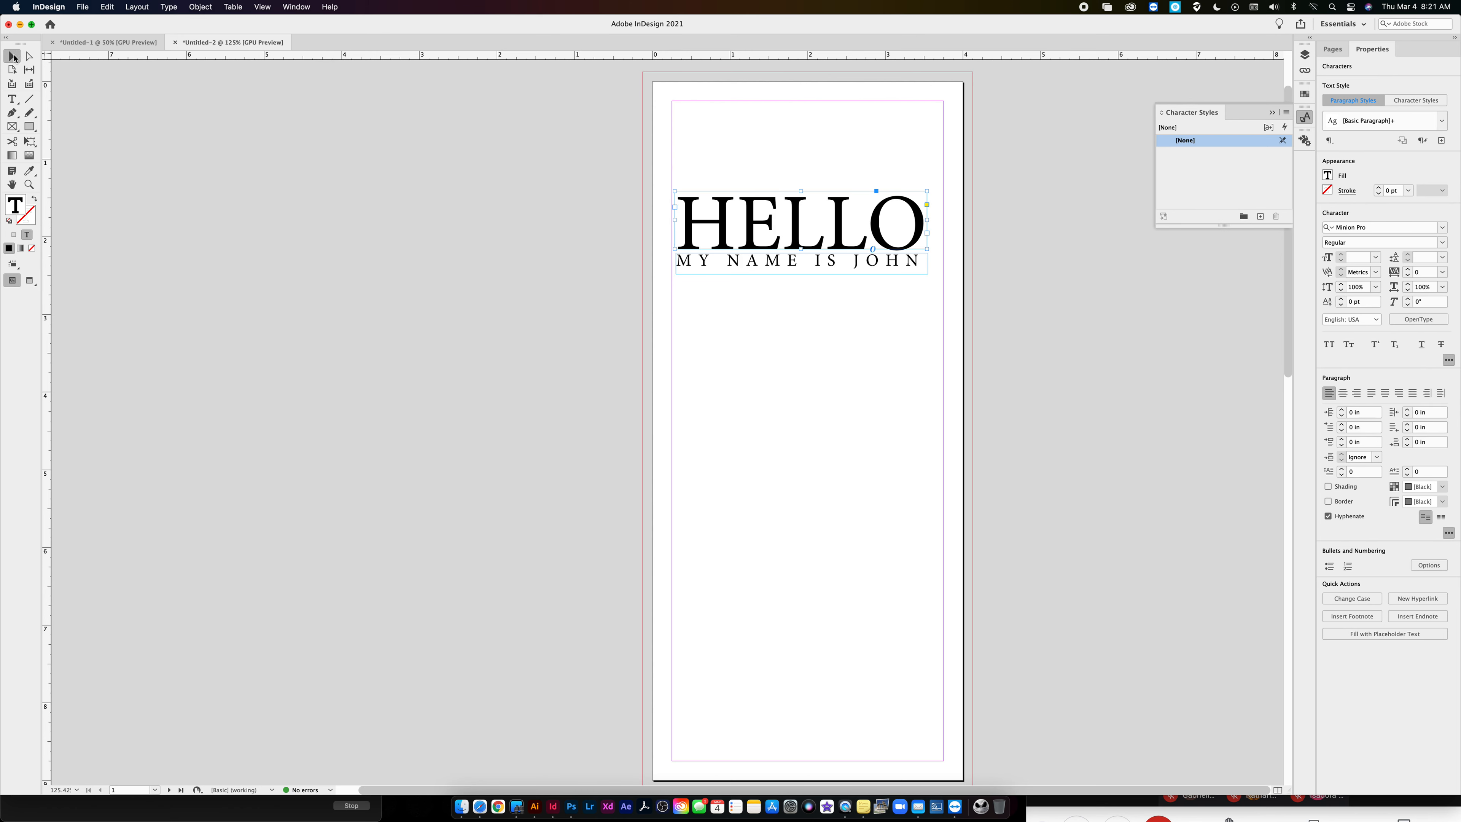
- Move the HELLO and name line frames together up to just below the page's top margin, and deselect them
left_click(639, 162)
left_click_drag(677, 155, 905, 280)
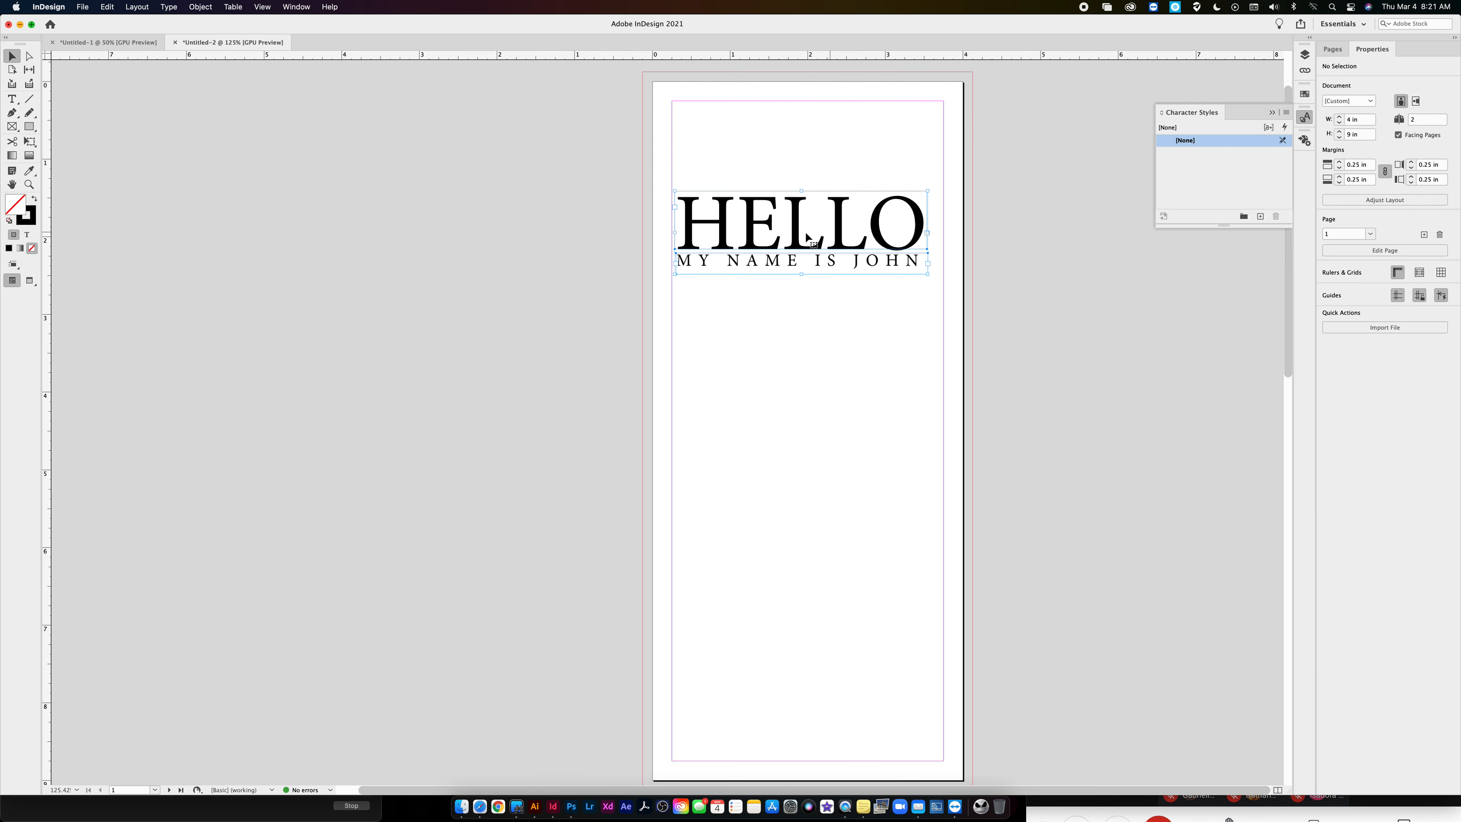
left_click_drag(801, 242, 805, 156)
left_click(841, 292)
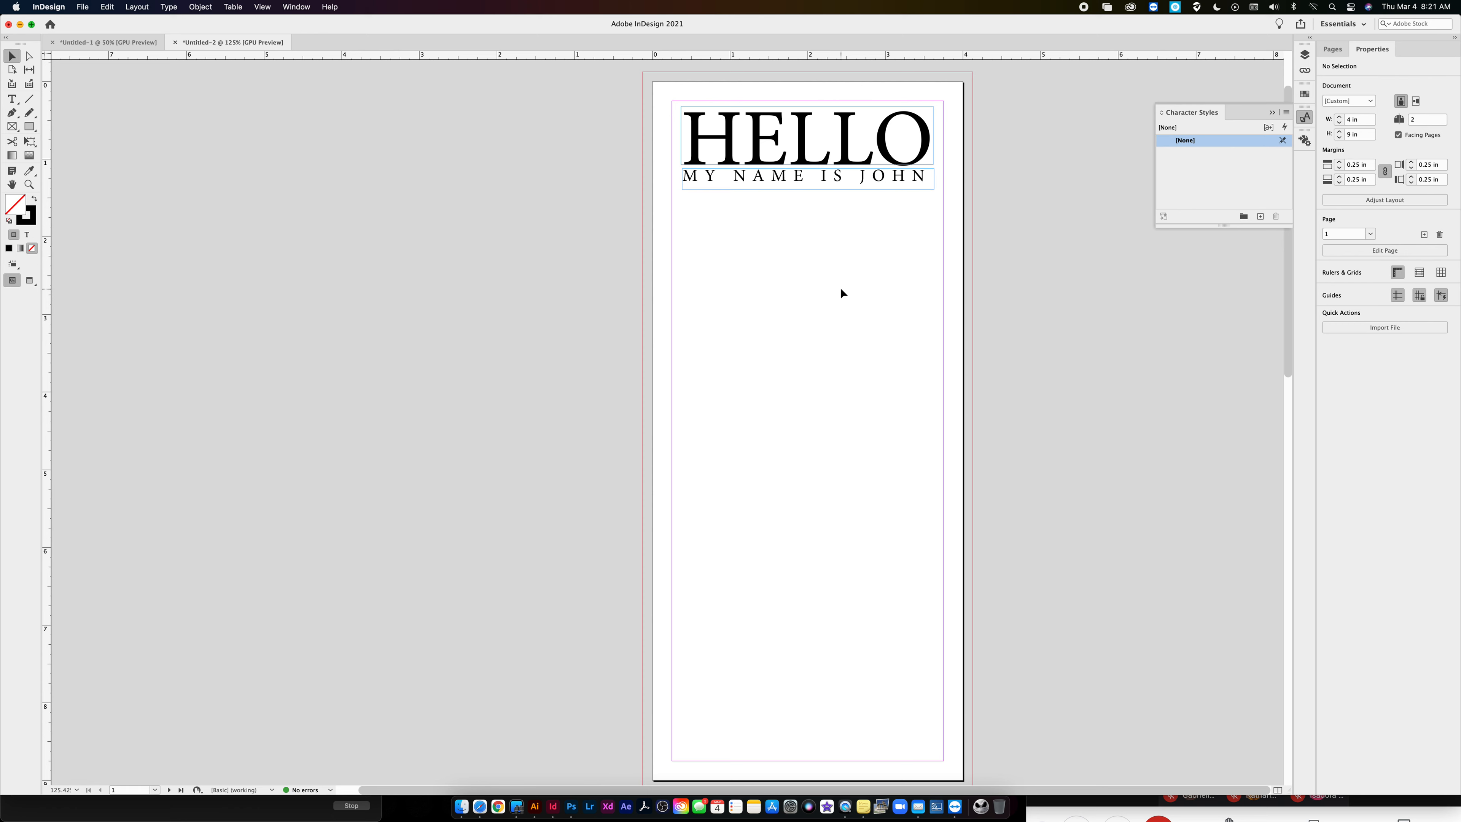
- Draw an empty rectangular placeholder frame below the name line, nearly the full width between the margins, and deselect it
left_click(11, 126)
left_click_drag(756, 311, 756, 311)
left_click_drag(686, 246, 946, 468)
key("v")
left_click(226, 141)
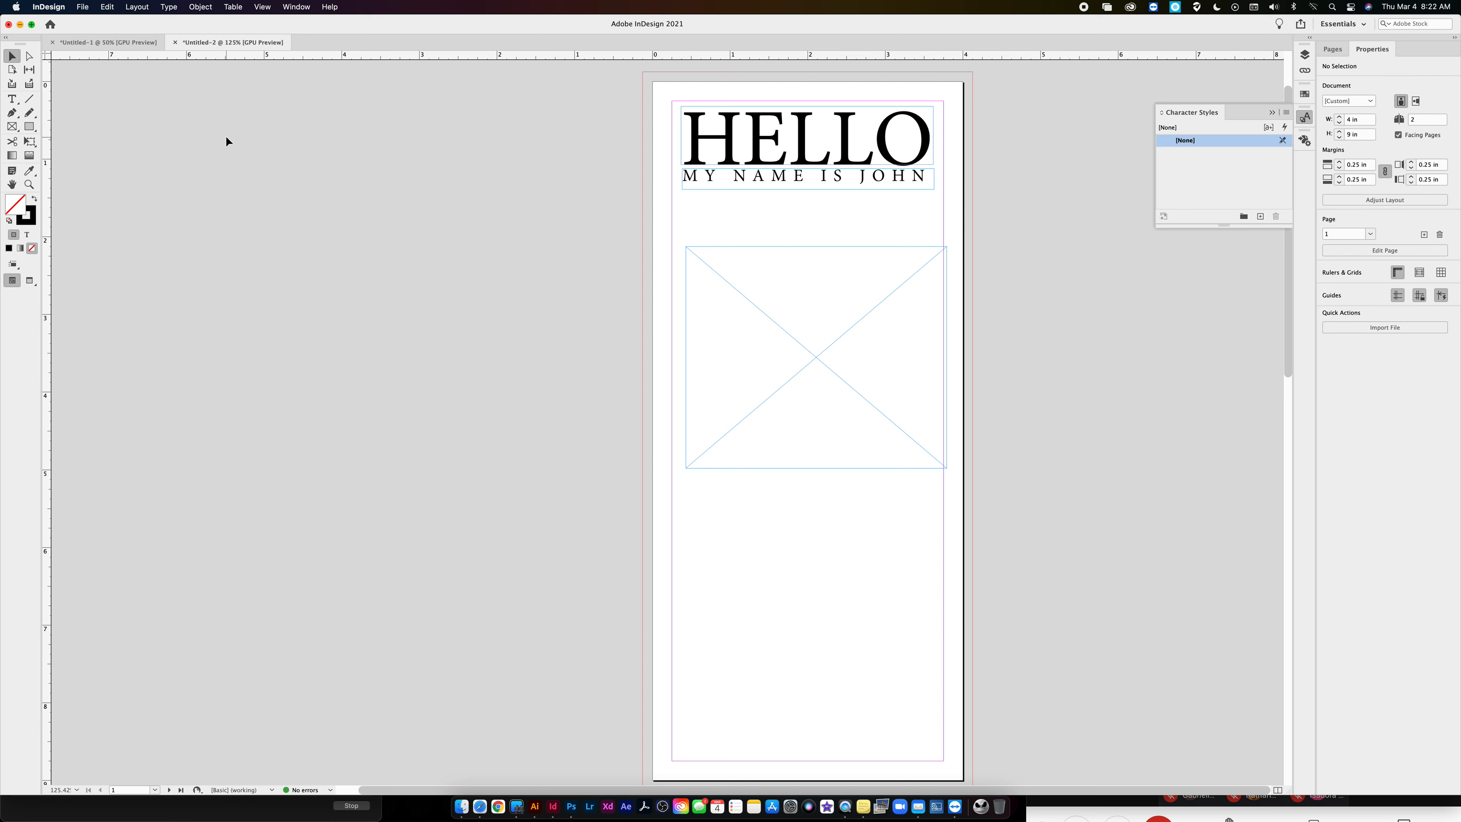
- Toggle the frame edges off and on several times to compare the page, leaving them hidden
key("ctrl+super+h")
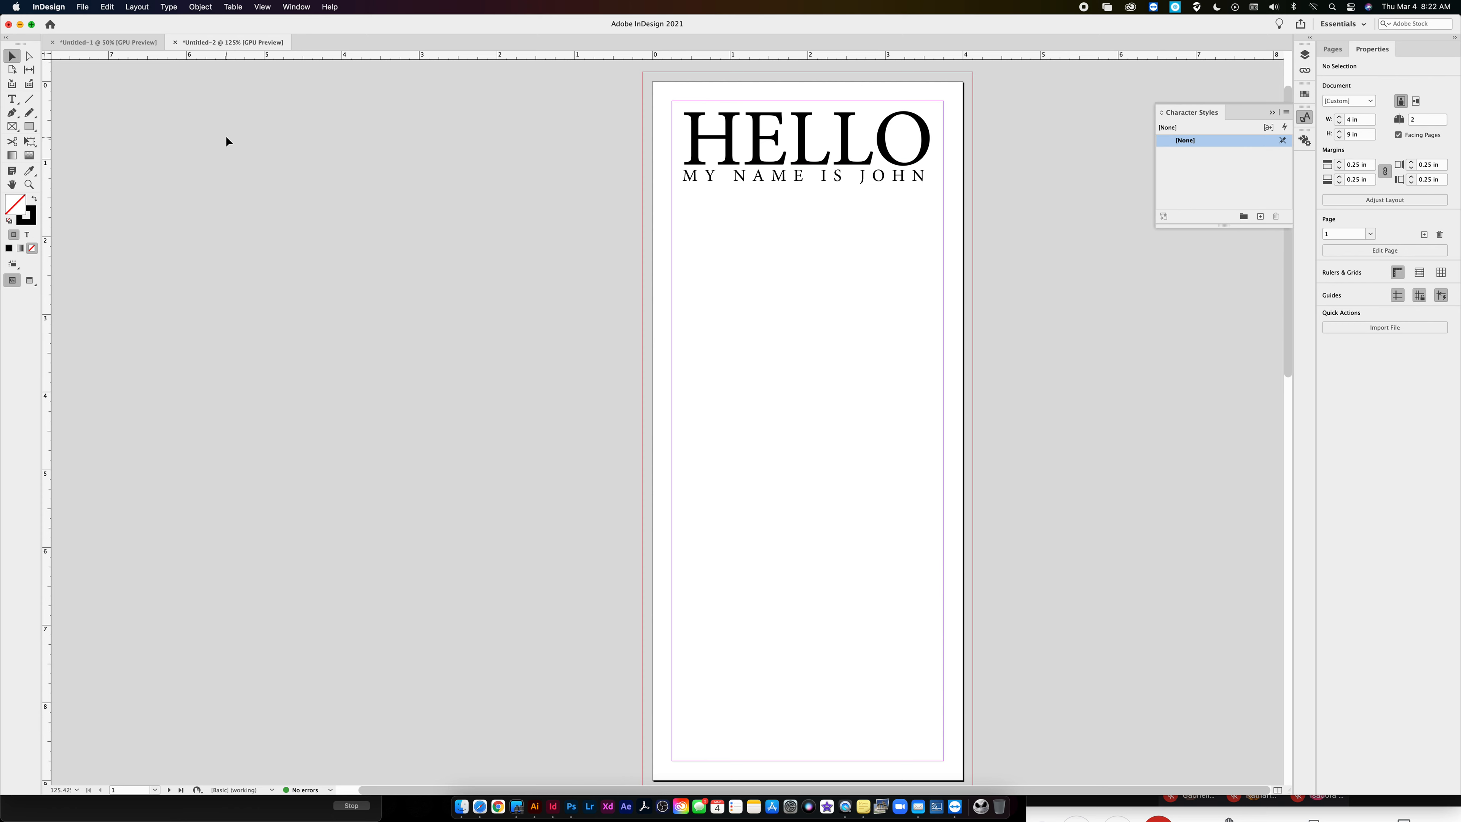
key("ctrl+super+h")
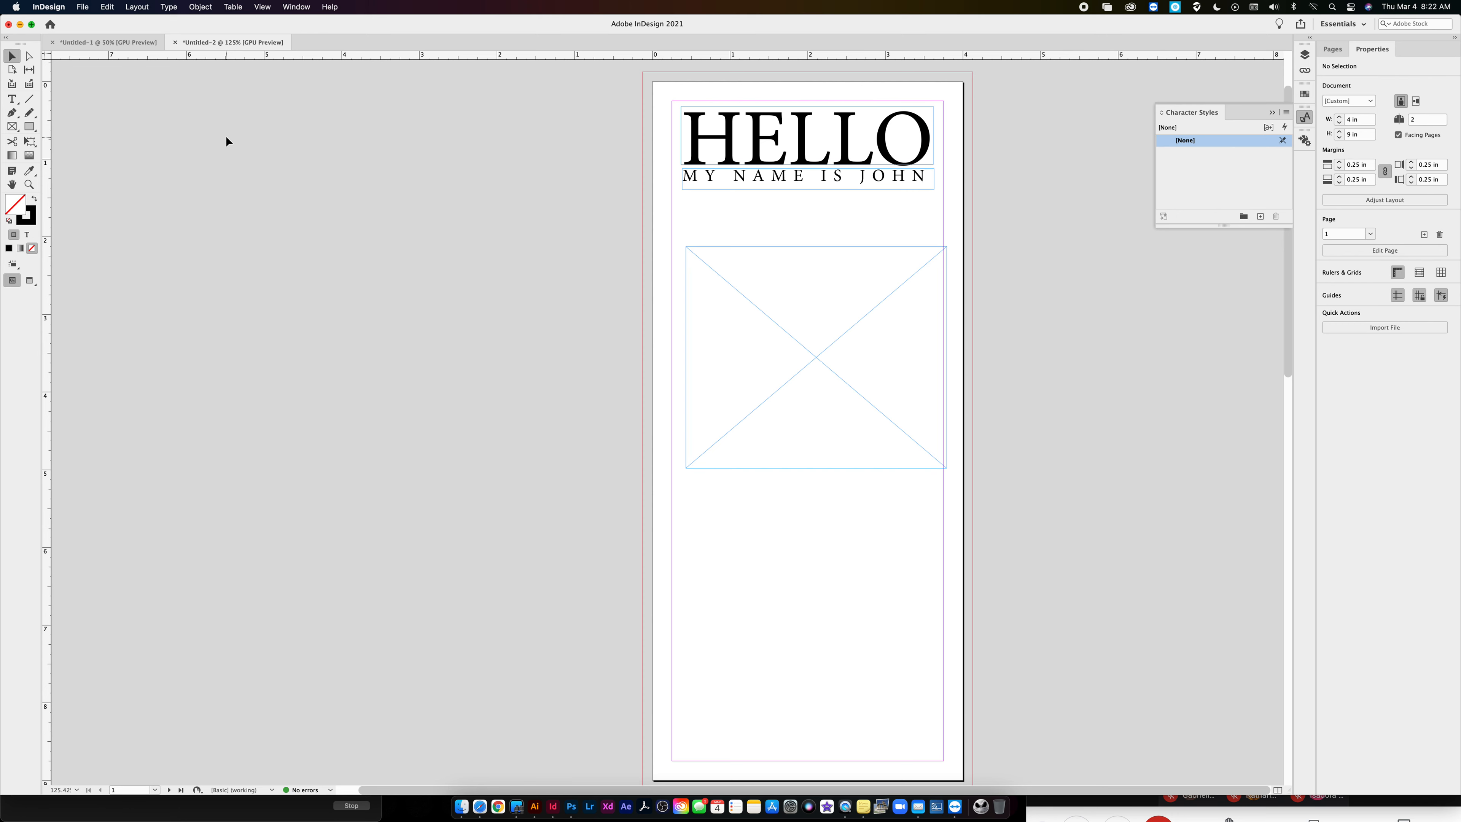
key("ctrl+super+h")
key("ctrl+super+h")
key("ctrl+super+h")
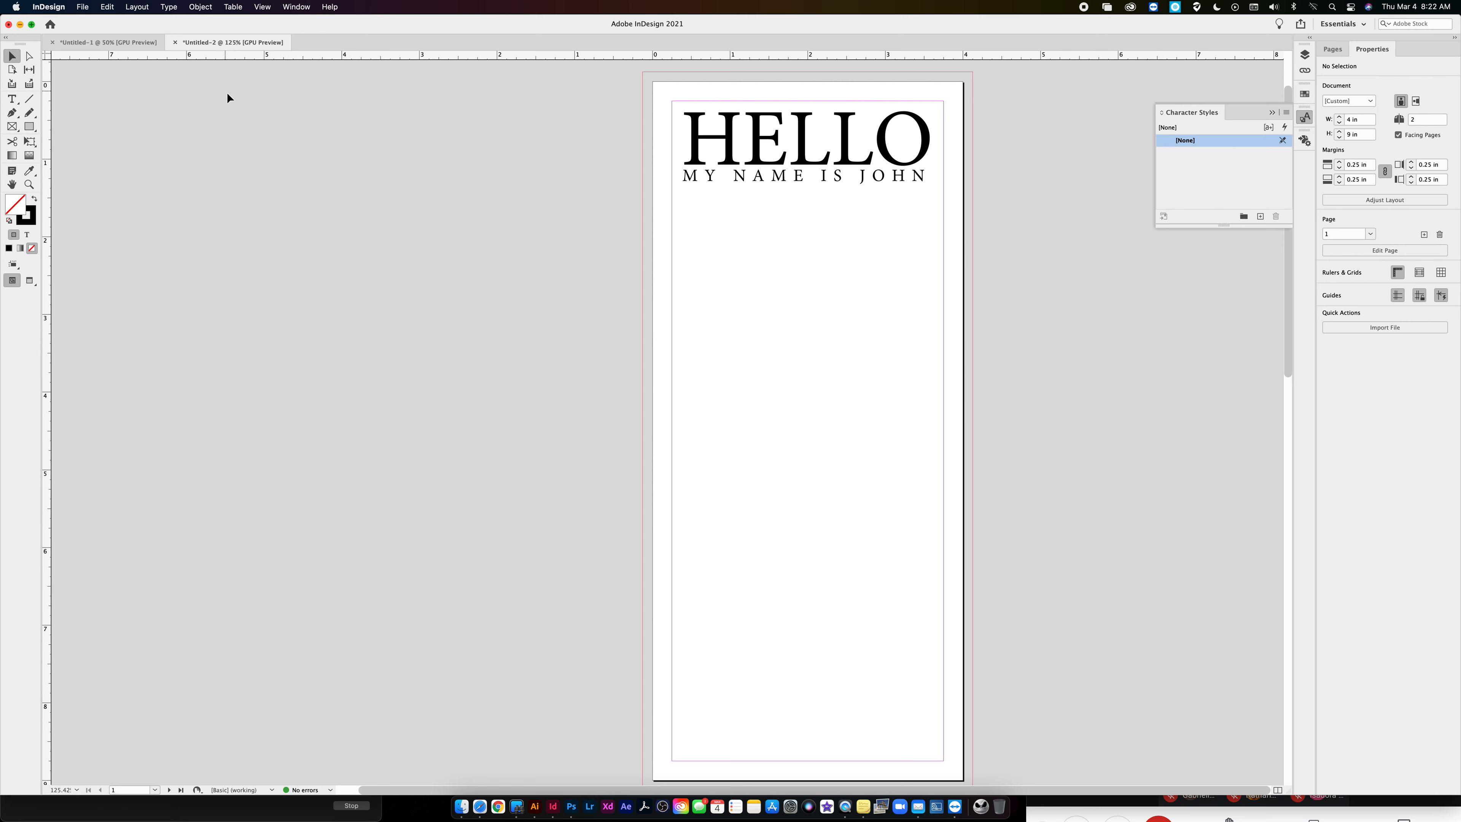
- Check the page in Preview screen mode and return it to Normal
left_click(262, 7)
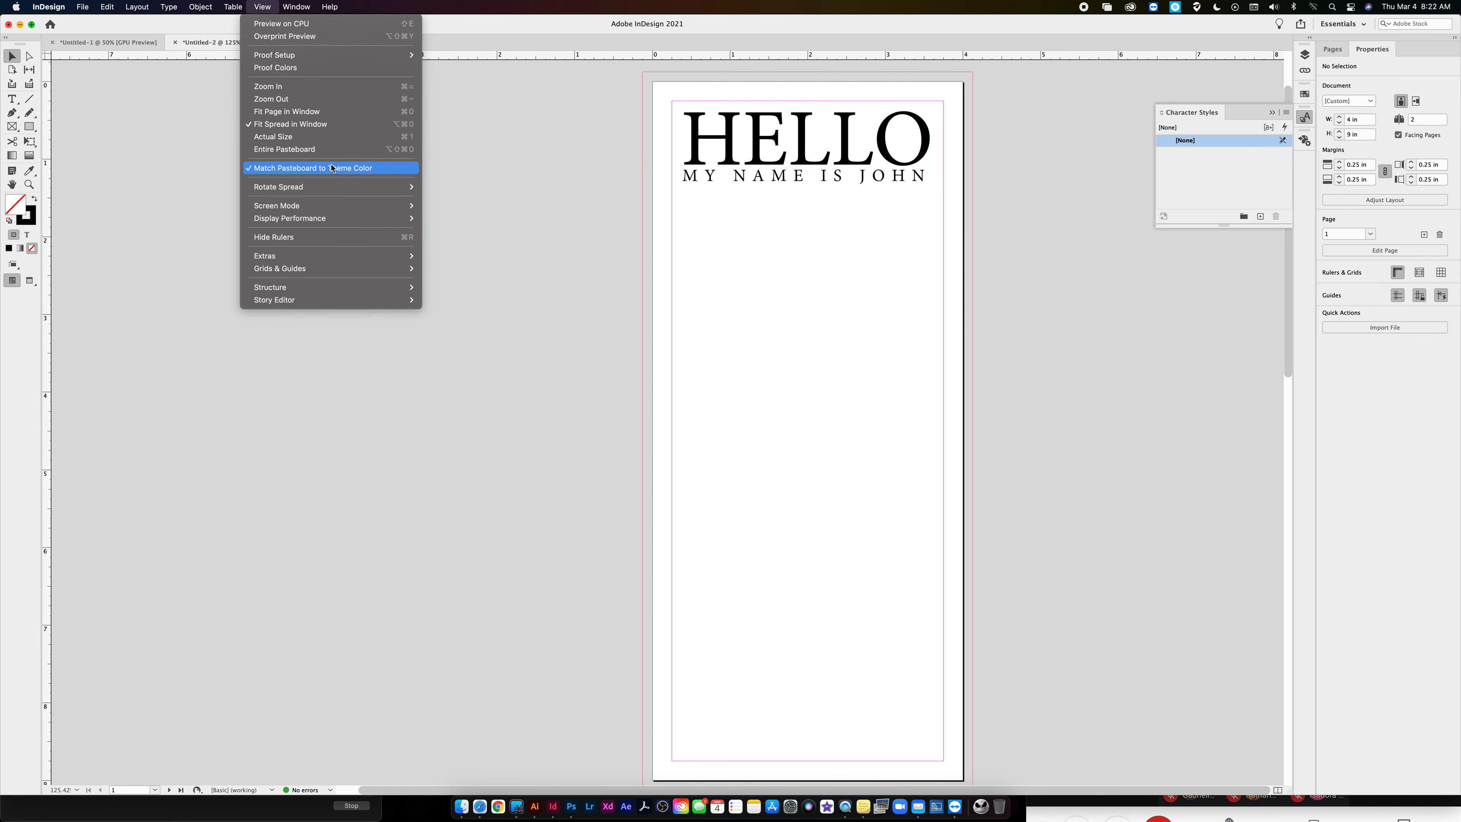
mouse_move(321, 205)
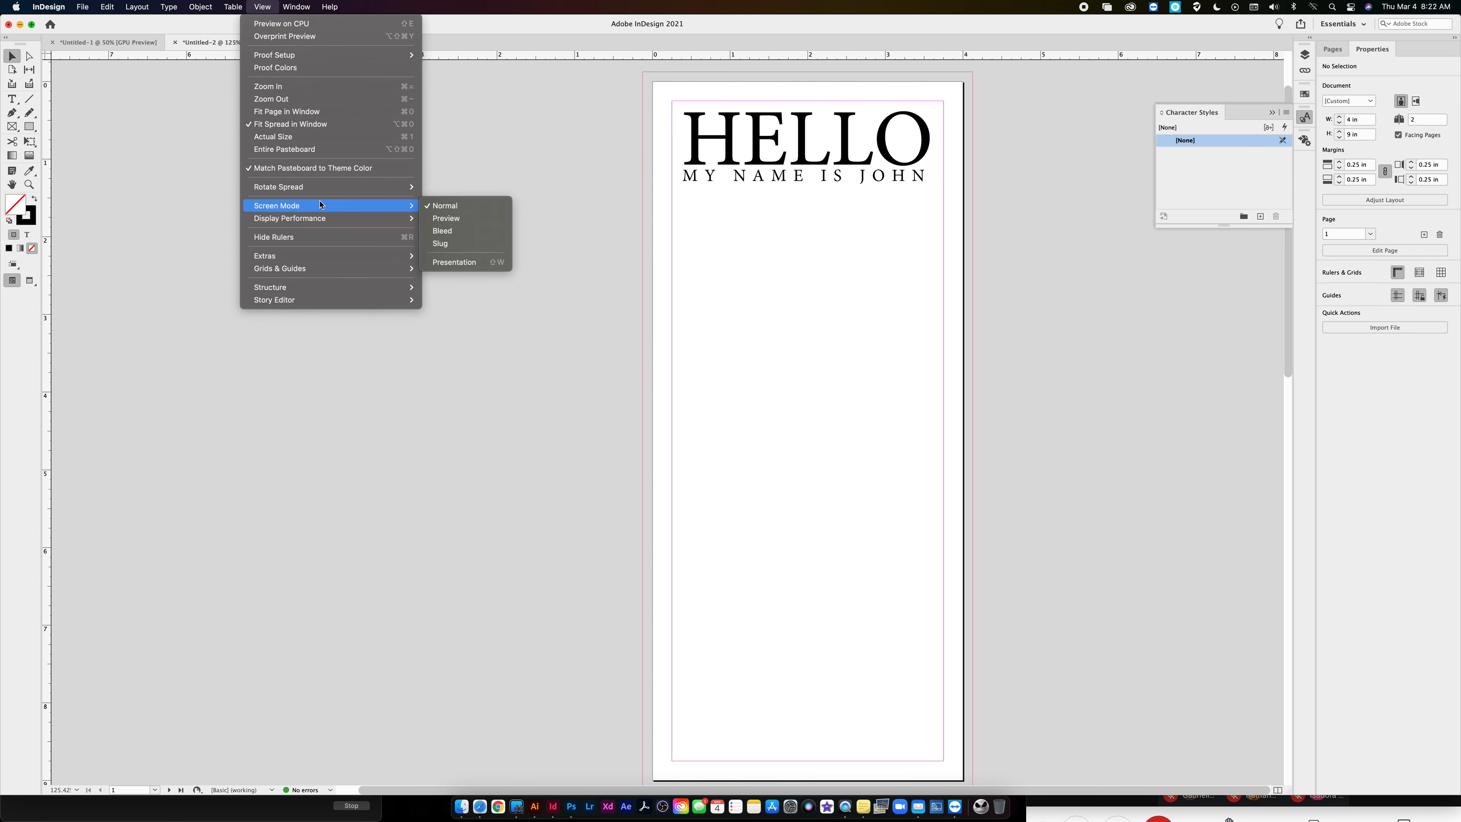
left_click(457, 219)
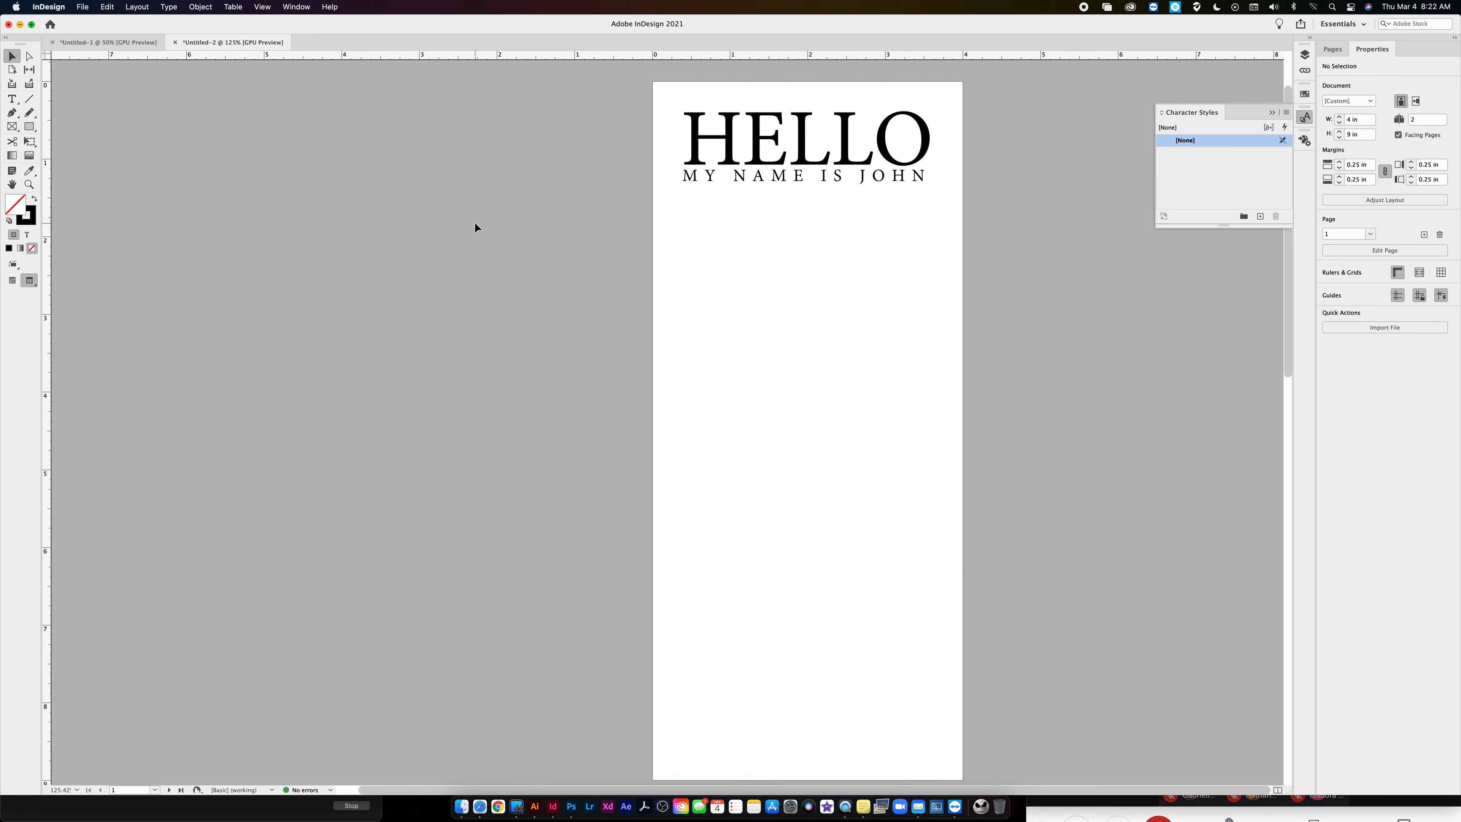
left_click(262, 7)
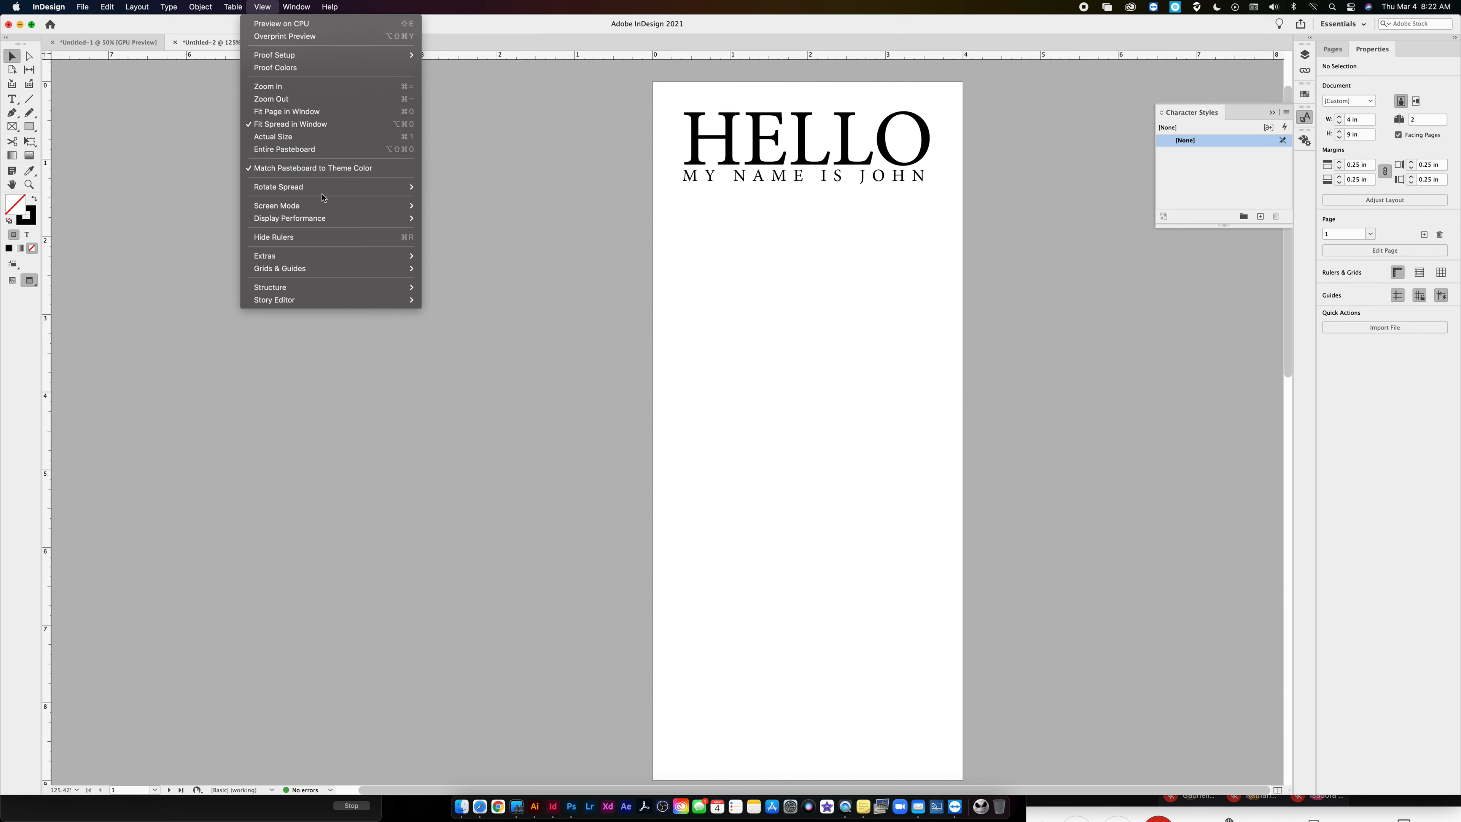
left_click(454, 206)
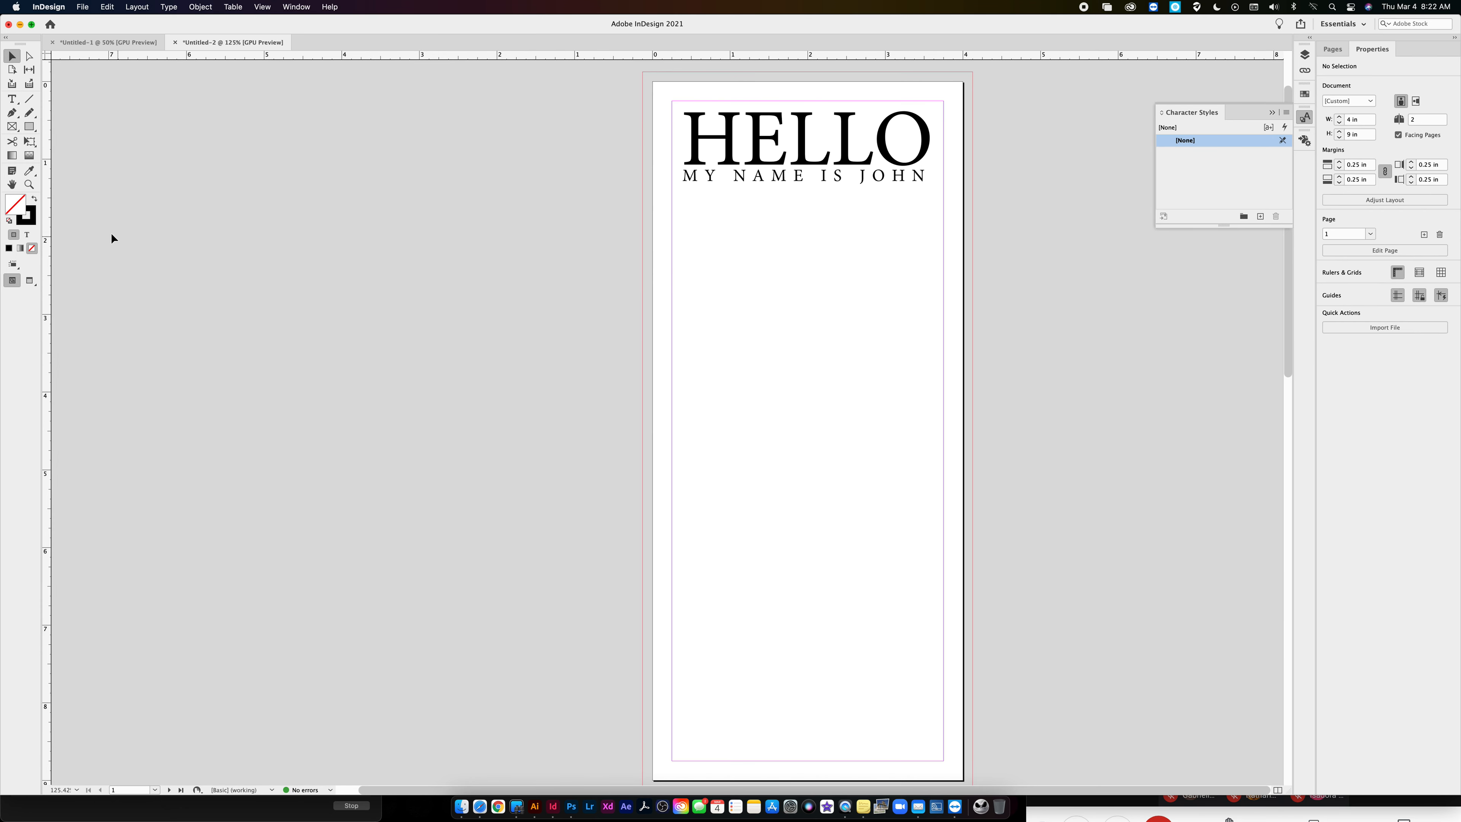
- Draw a frame about 4.25 by 1.03 in from bleed to bleed below the heading, fill it with black, and deselect it
left_click_drag(663, 296, 657, 339)
left_click(35, 198)
key("f")
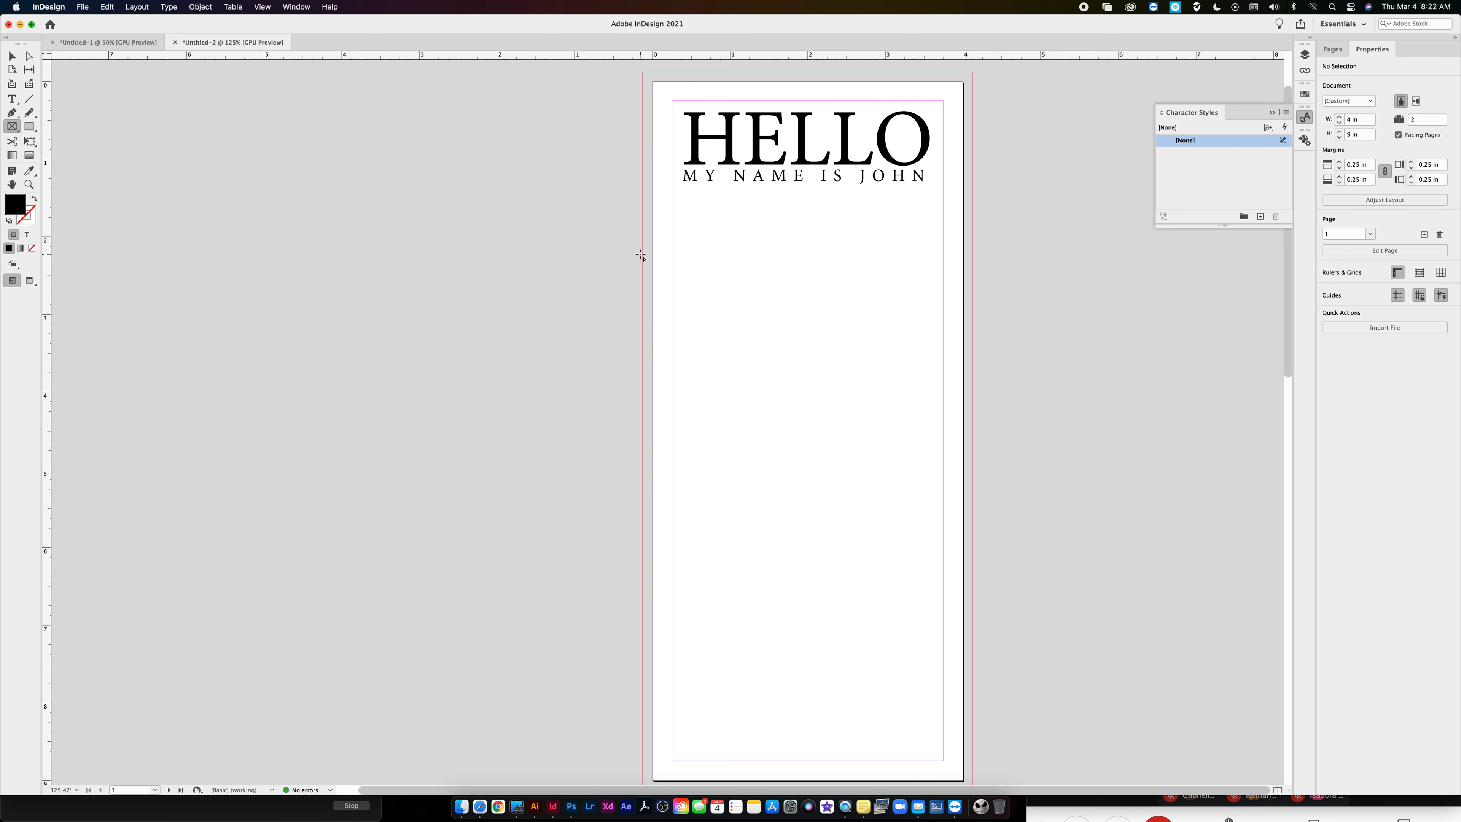
left_click_drag(641, 253, 972, 334)
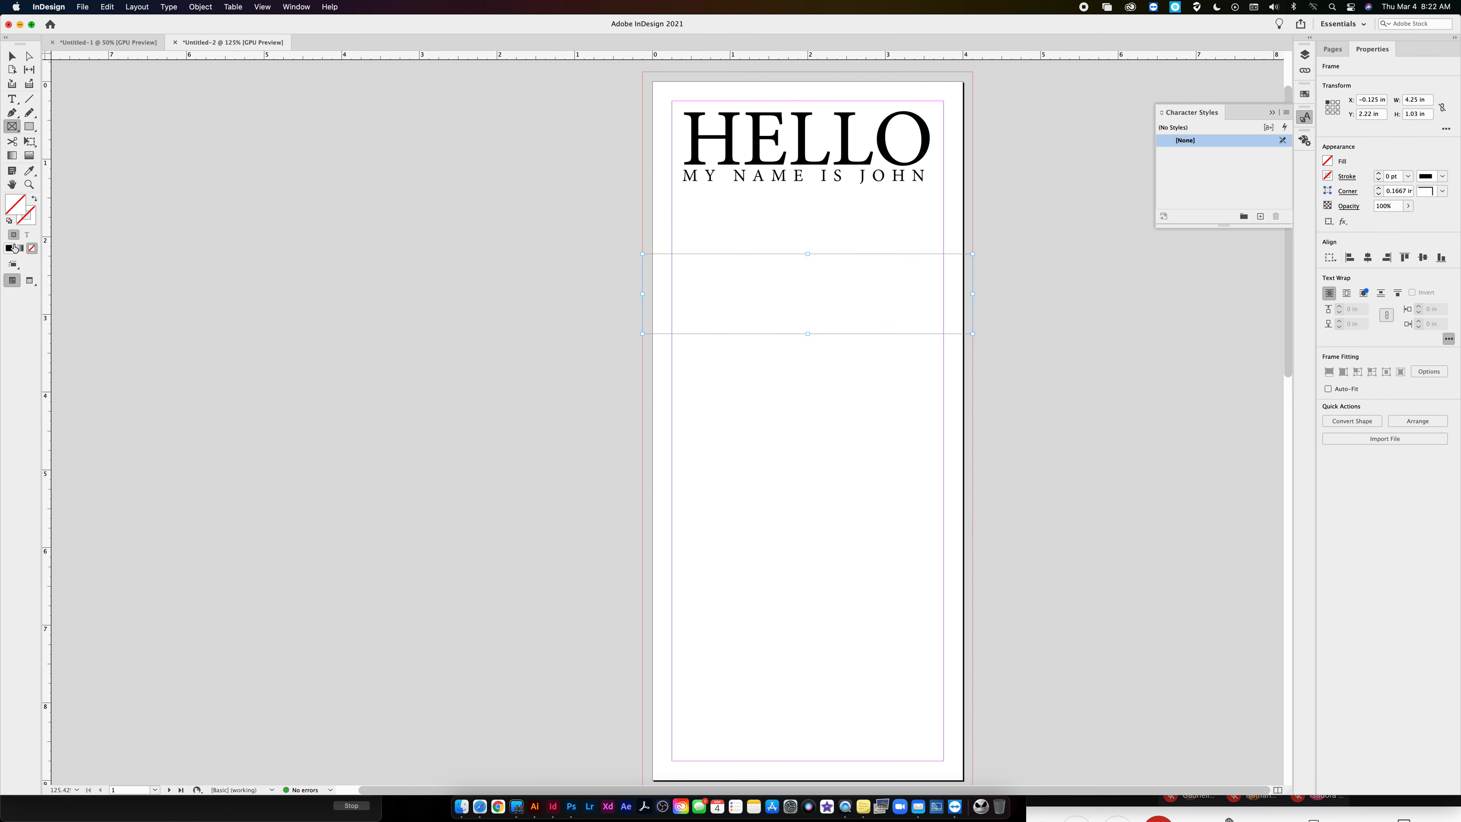
left_click(11, 248)
left_click(11, 56)
left_click(85, 77)
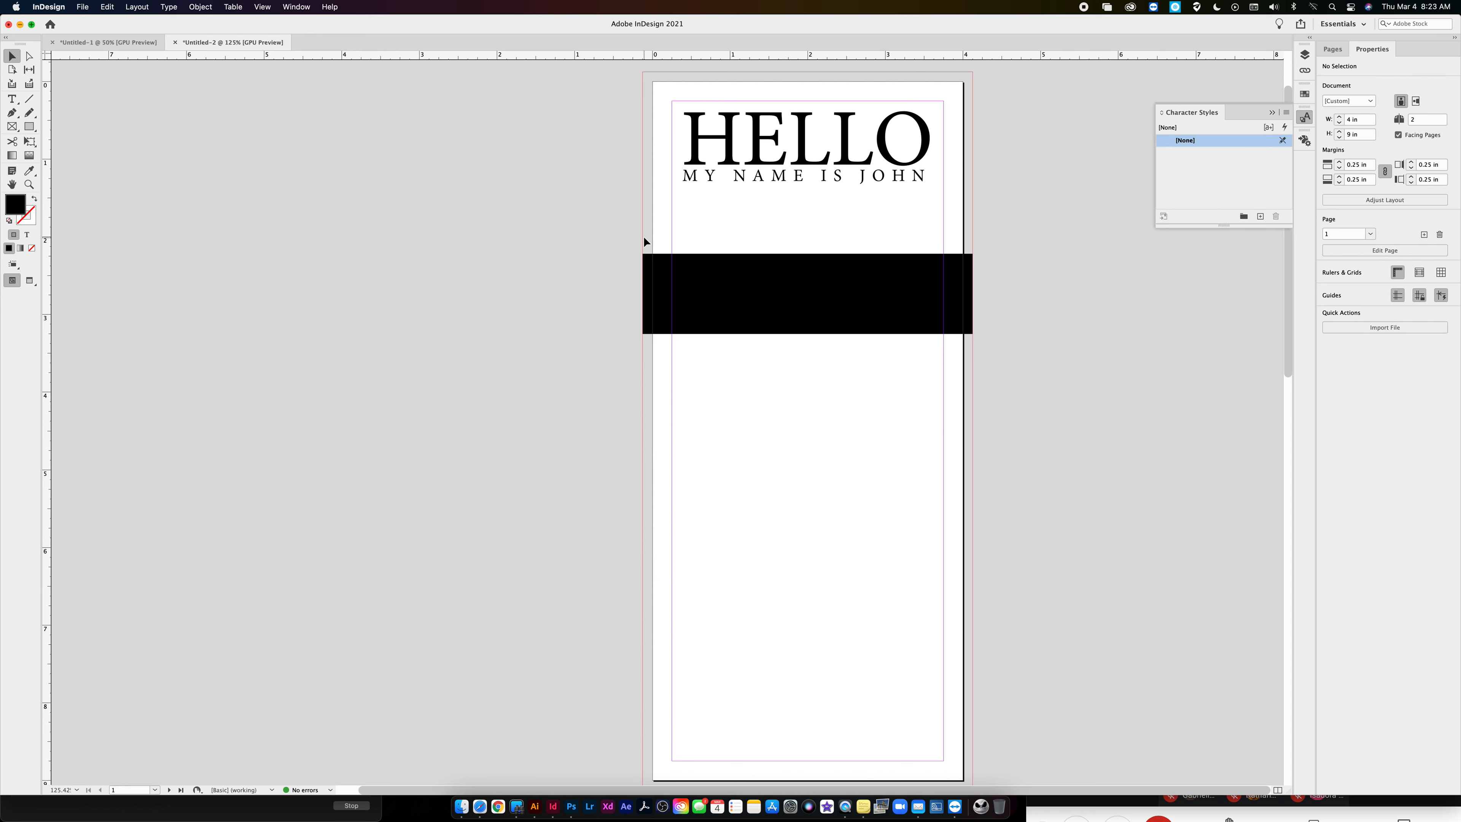
- Delete everything on the page and draw a square graphic frame about 1.58 in wide in its upper part
left_click_drag(602, 139, 955, 315)
key("Delete")
key("f")
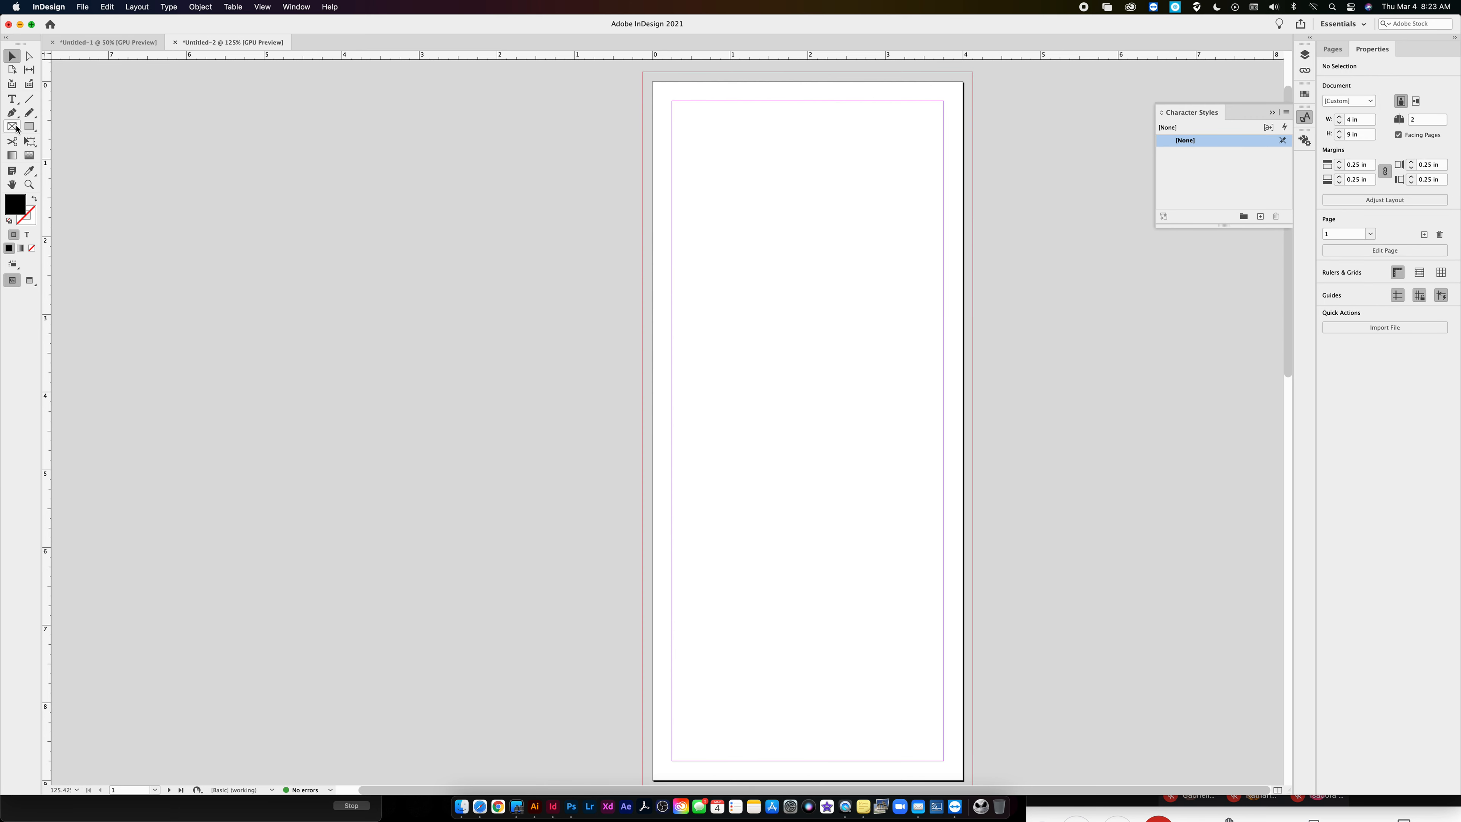
left_click_drag(692, 158, 814, 281)
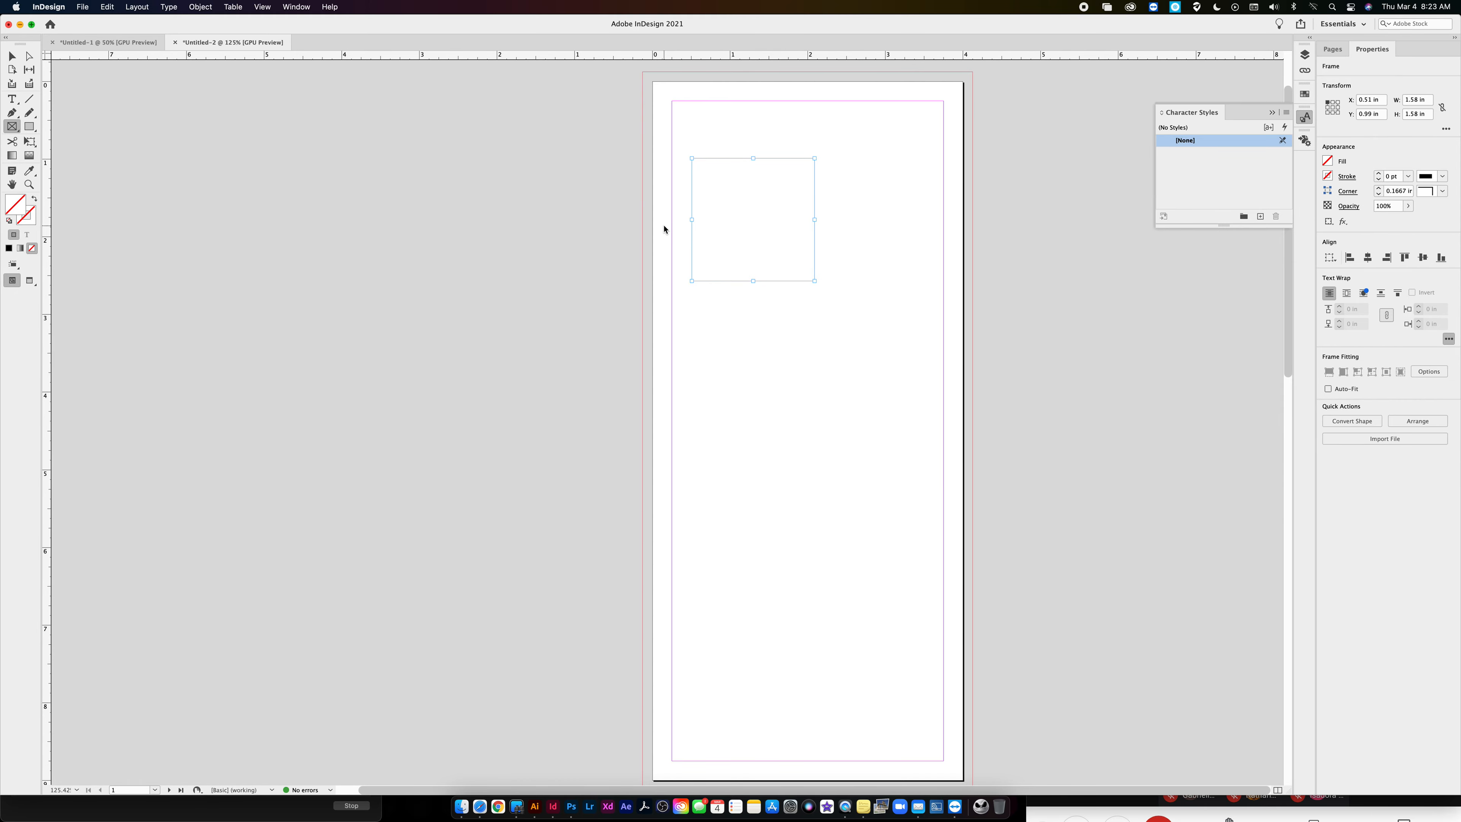
- Place IFAW Cat Rescue.JPG from the Images folder into the square frame, accepting the default import options
key("super+d")
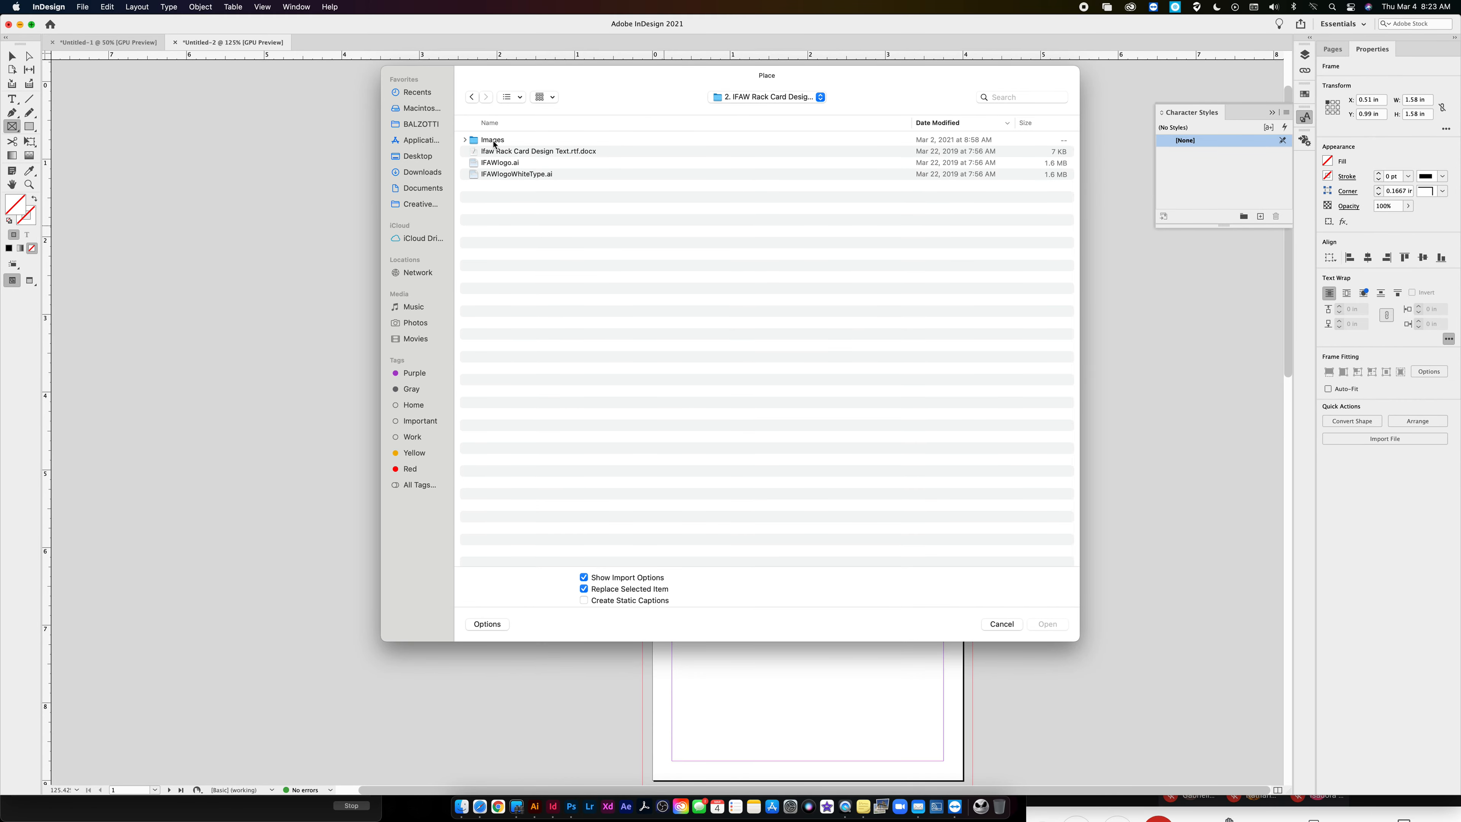
double_click(494, 141)
left_click(496, 152)
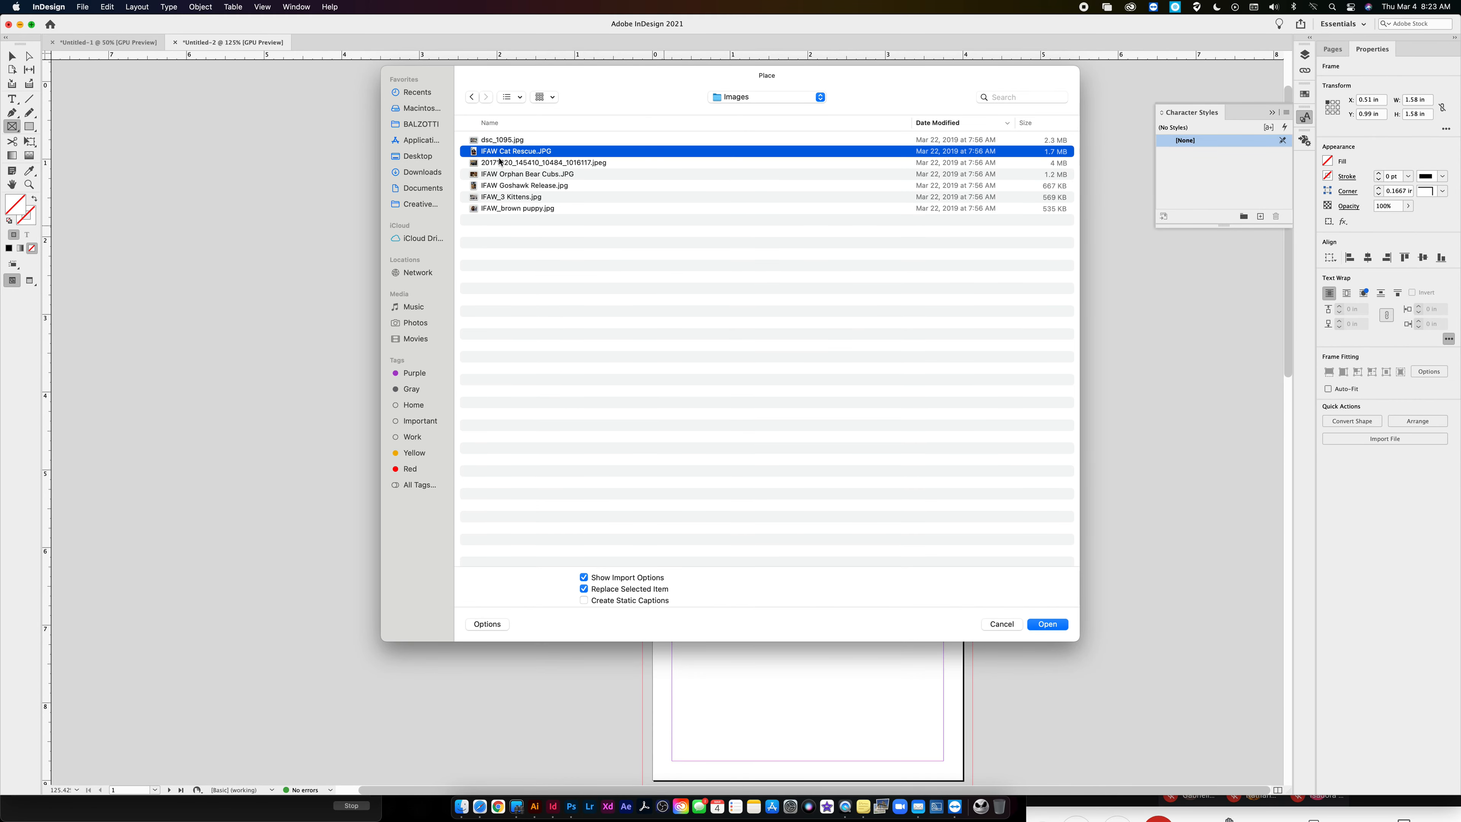
left_click(1048, 624)
left_click(865, 529)
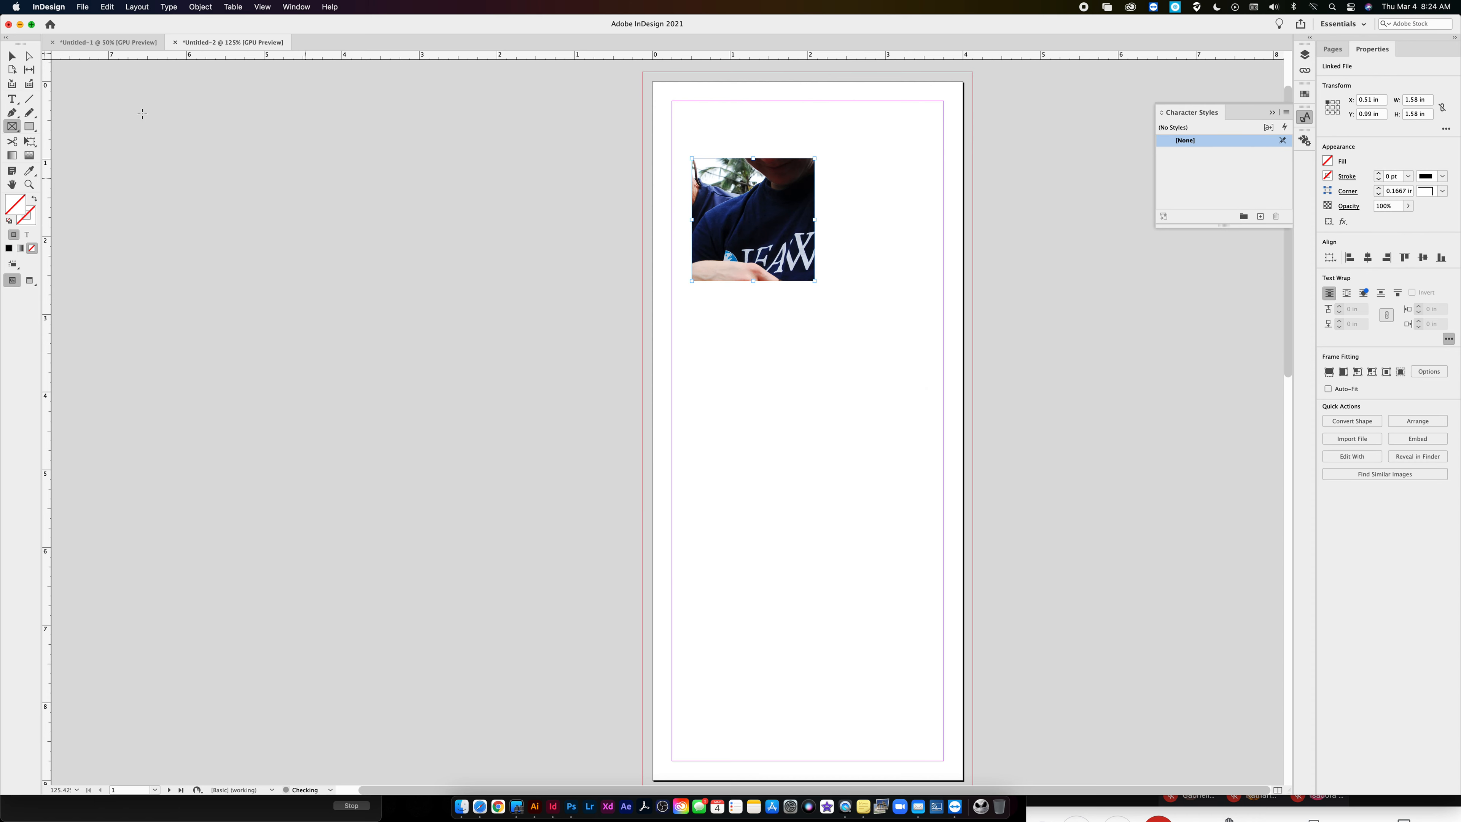
- Fit the cat rescue photo to its frame with Fill Frame Proportionally
key("v")
right_click(753, 219)
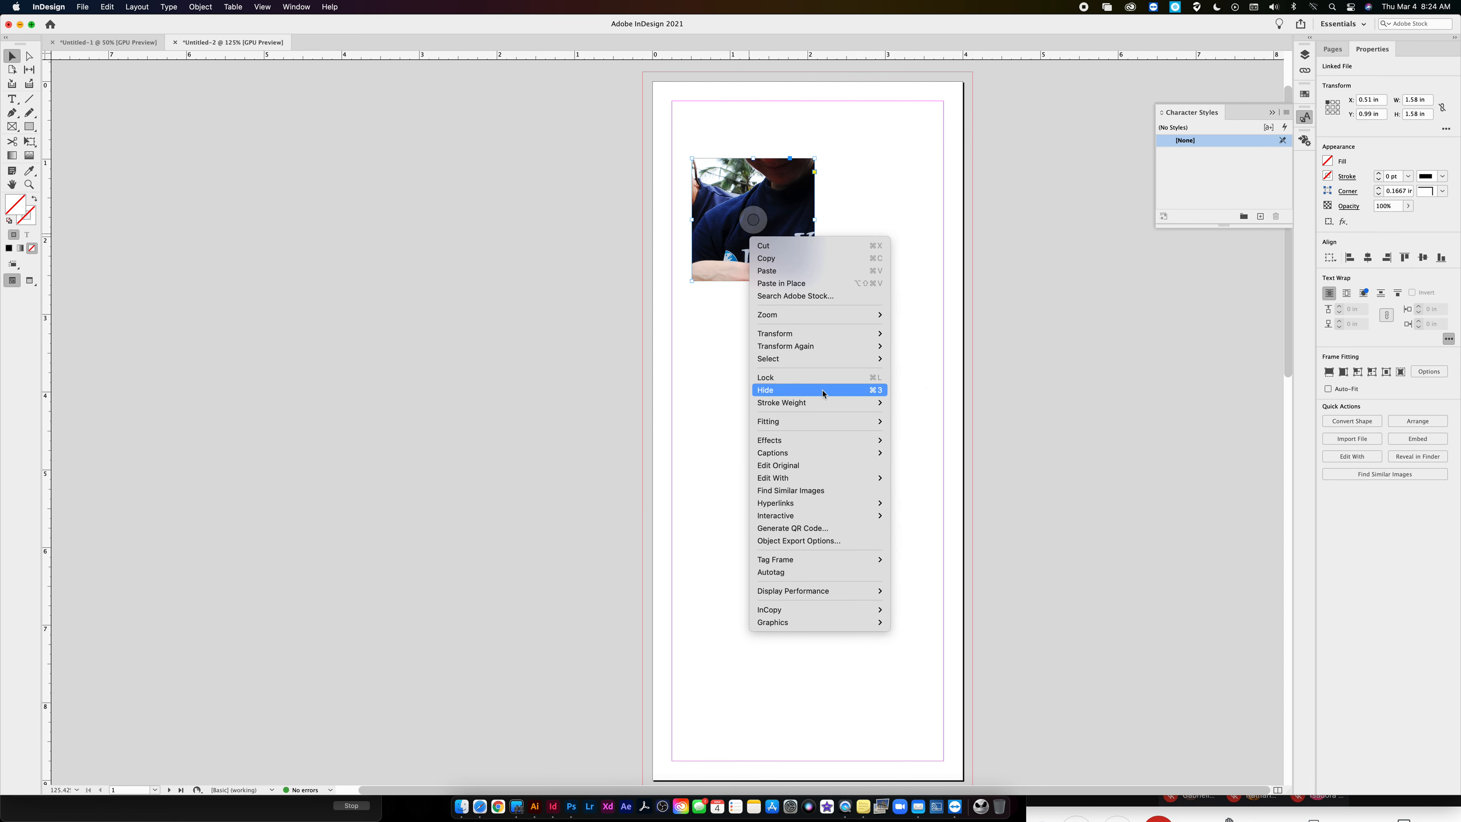
mouse_move(816, 427)
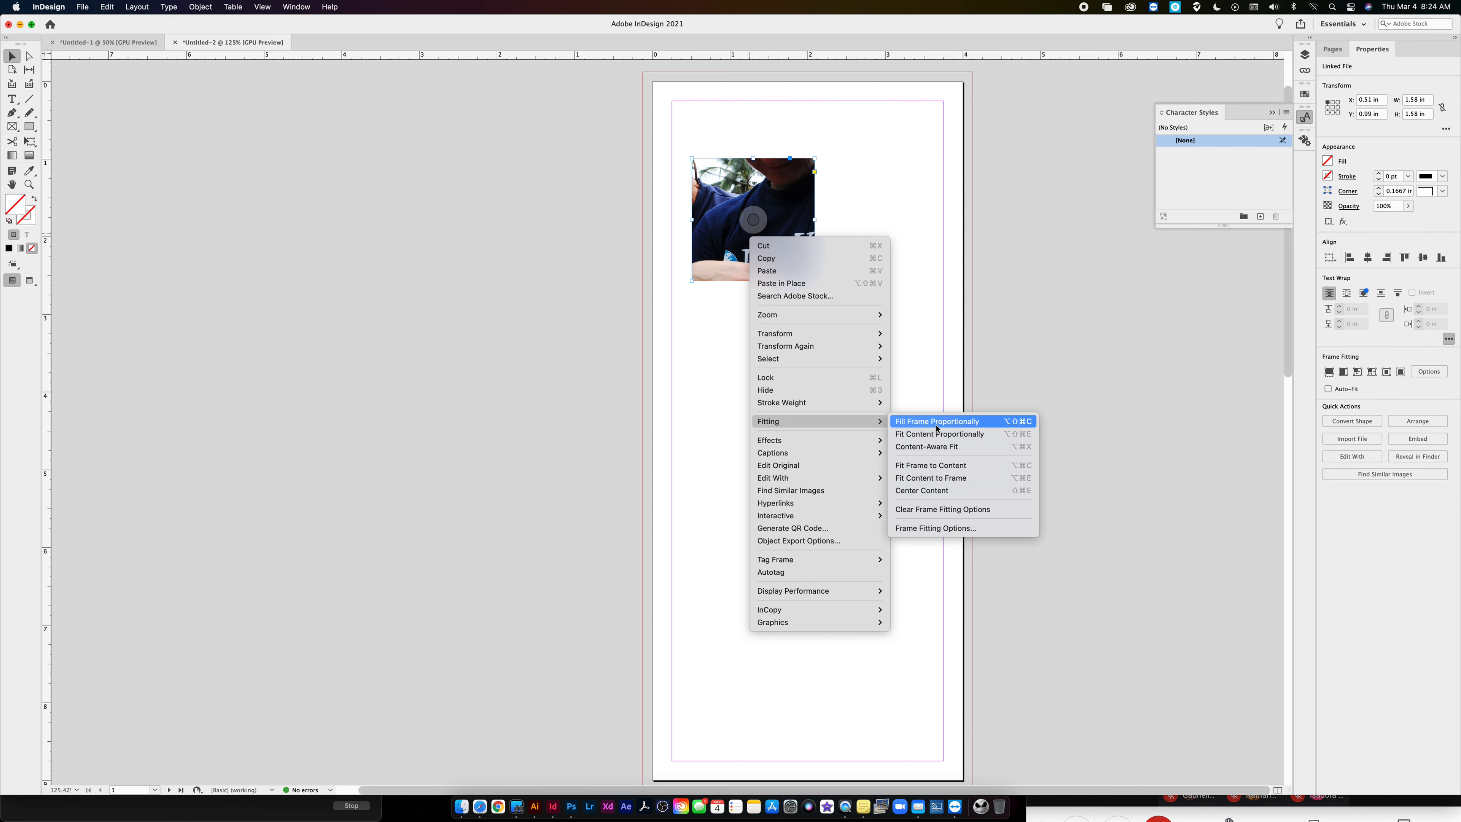
left_click(936, 423)
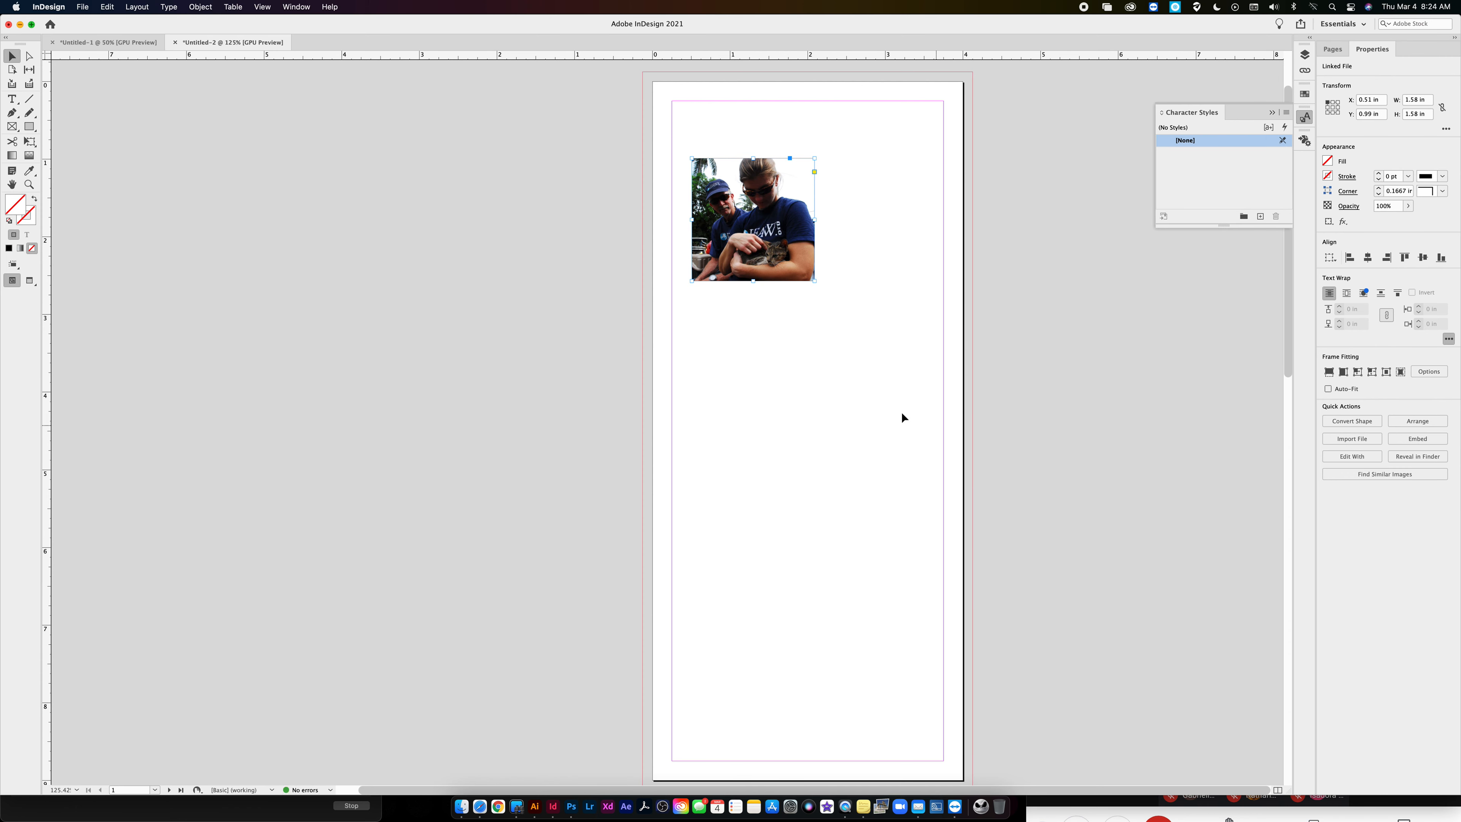
- Duplicate the picture frame directly below the first and replace the copy's image with IFAW Goshawk Release.jpg
left_click_drag(783, 220, 784, 336)
key("super+d")
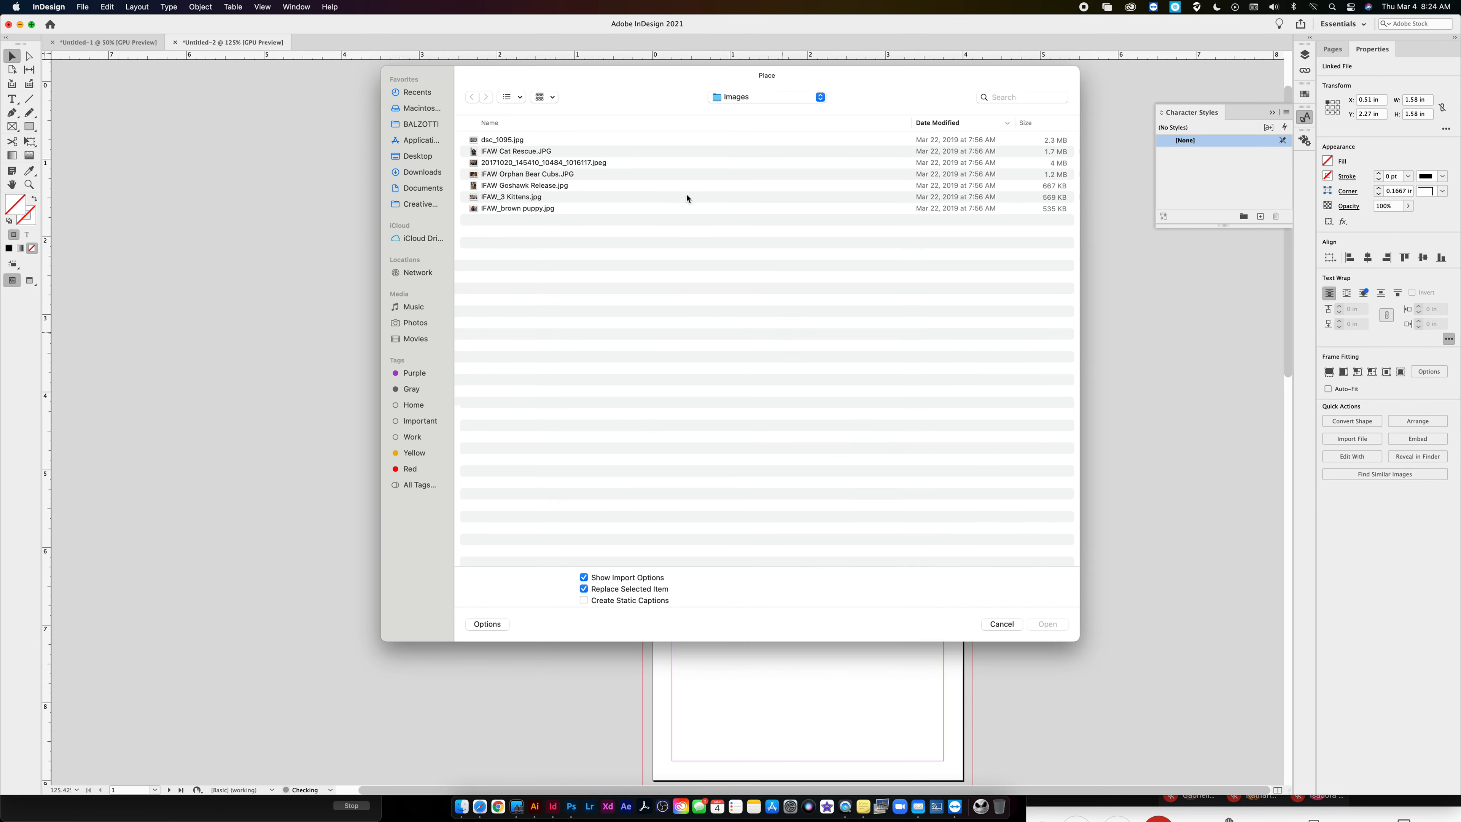
left_click(556, 187)
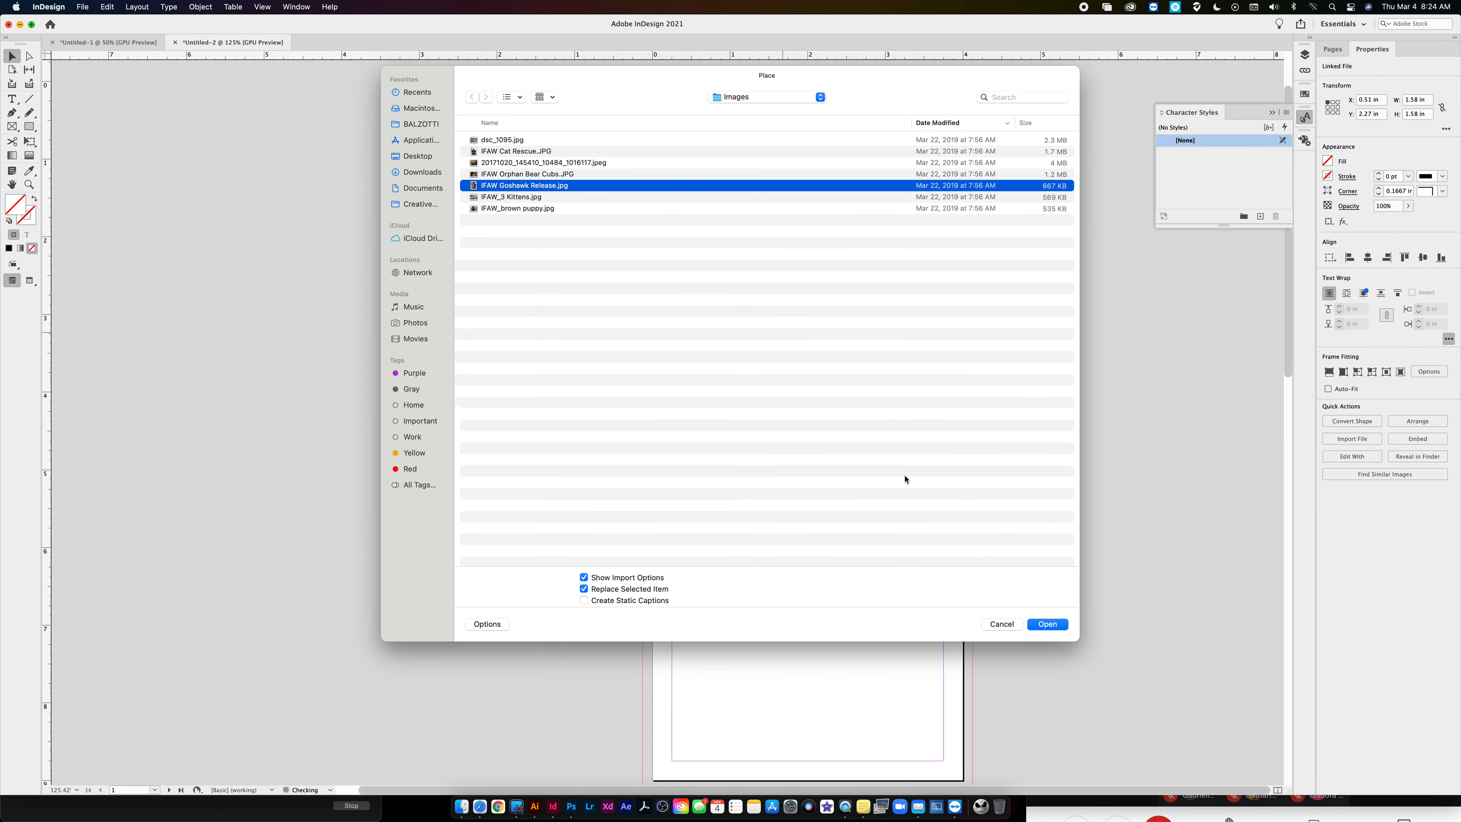
left_click(1045, 623)
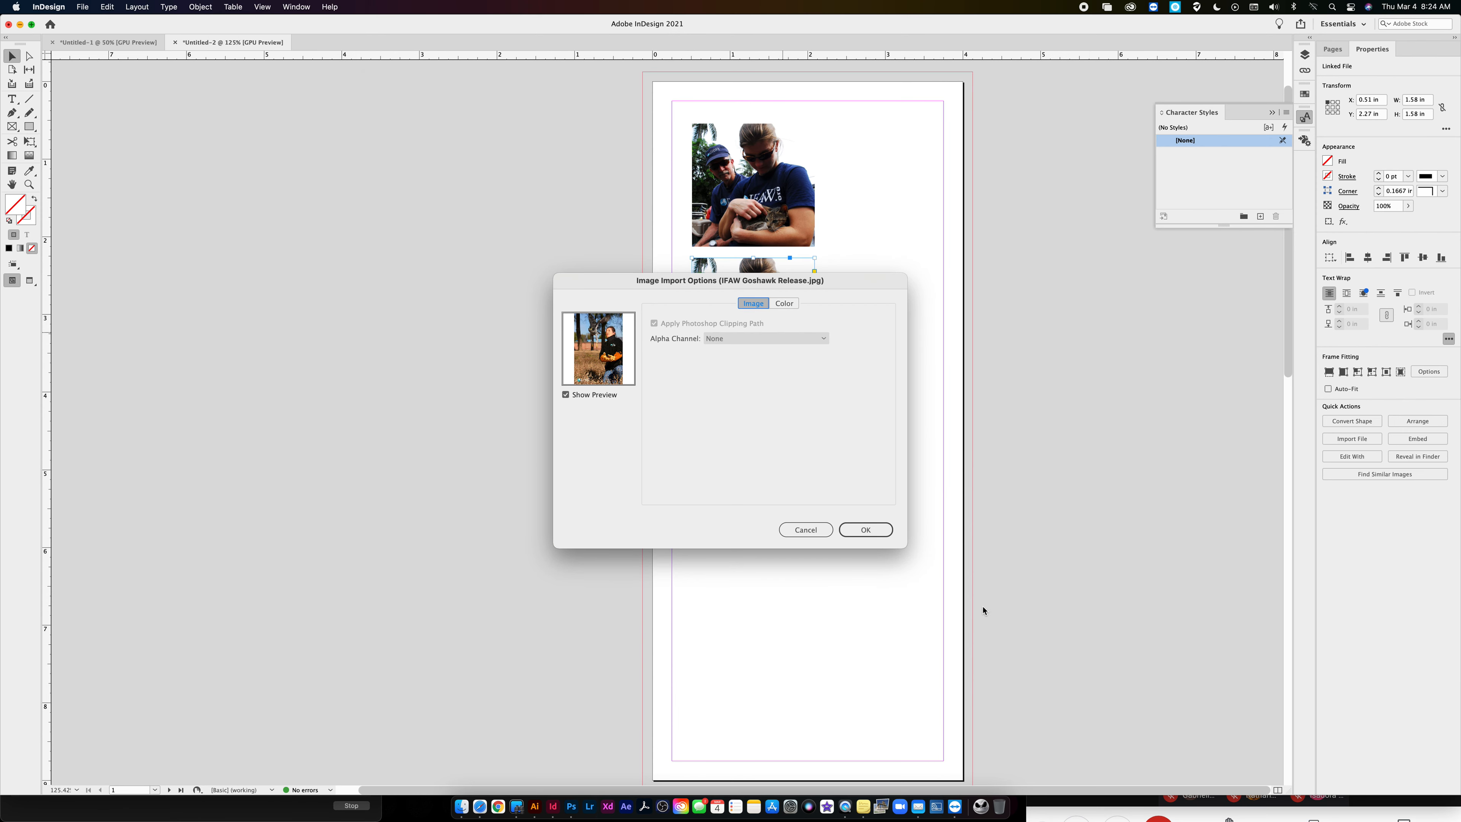
left_click(874, 530)
- Duplicate the goshawk picture frame below itself and replace the copy's image with IFAW_brown puppy.jpg, with Show Import Options turned off
left_click_drag(789, 353, 791, 484)
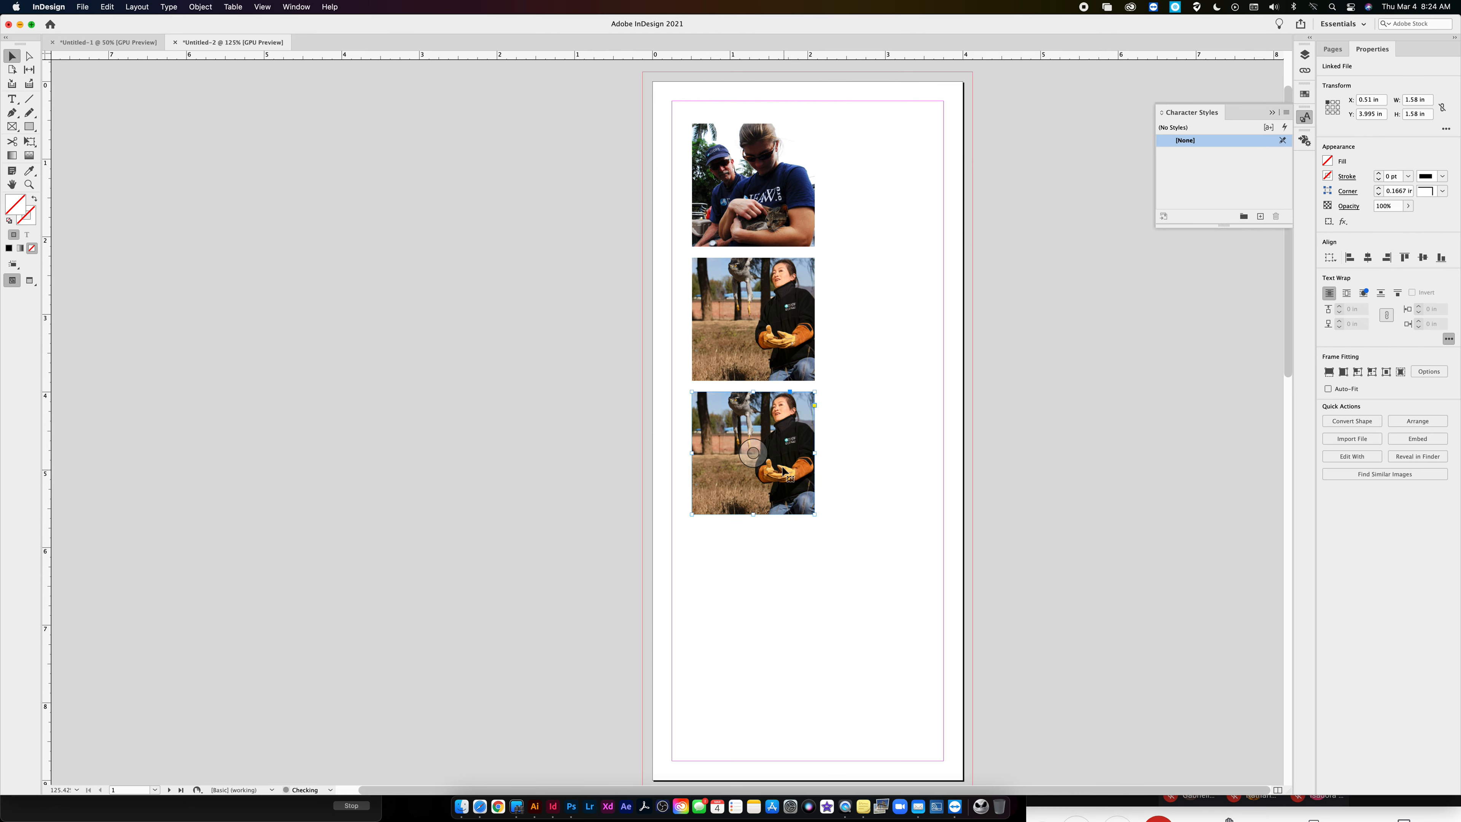
right_click(783, 467)
left_click(735, 505)
key("super+d")
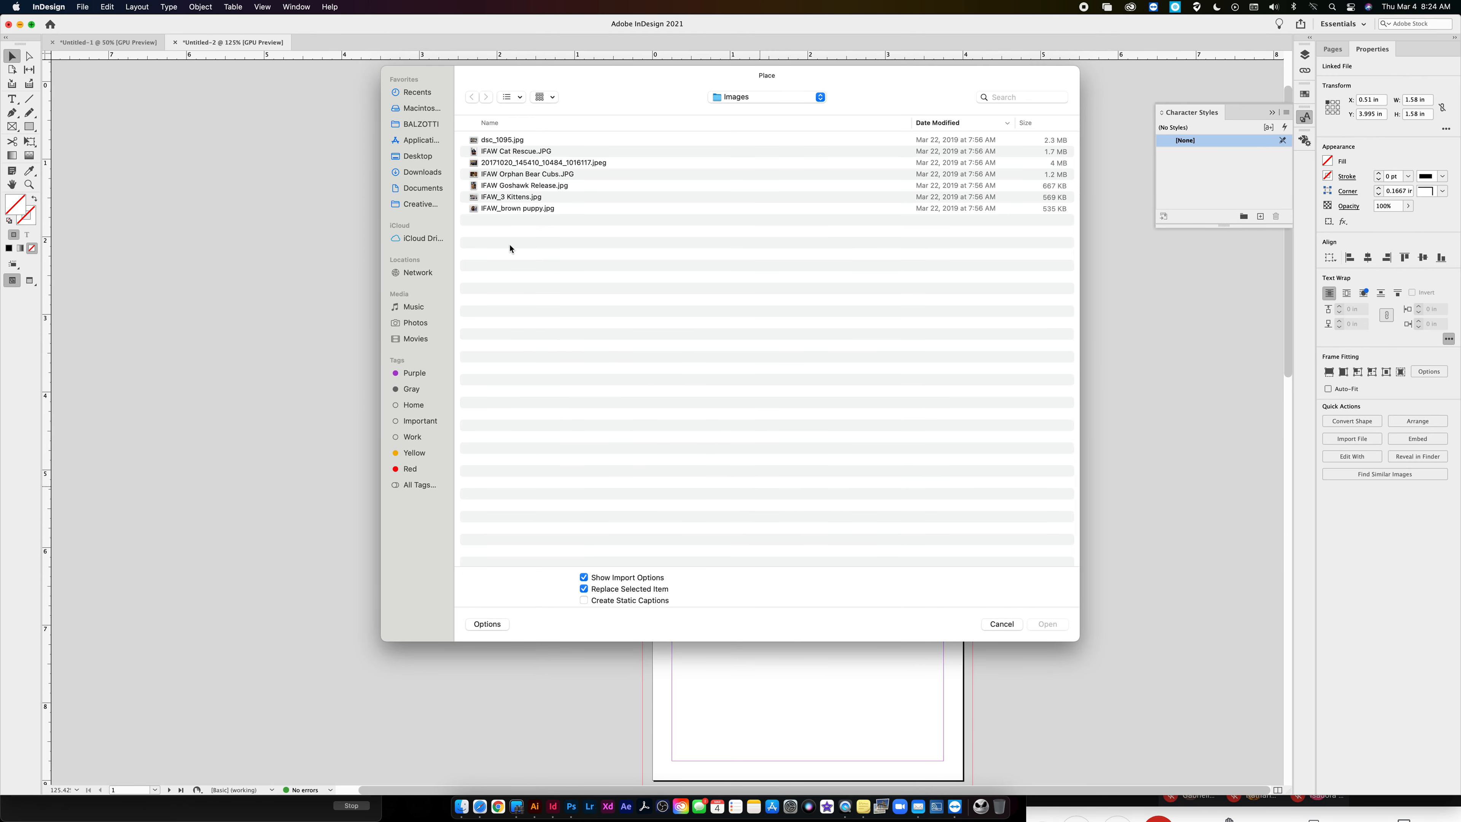
left_click(509, 209)
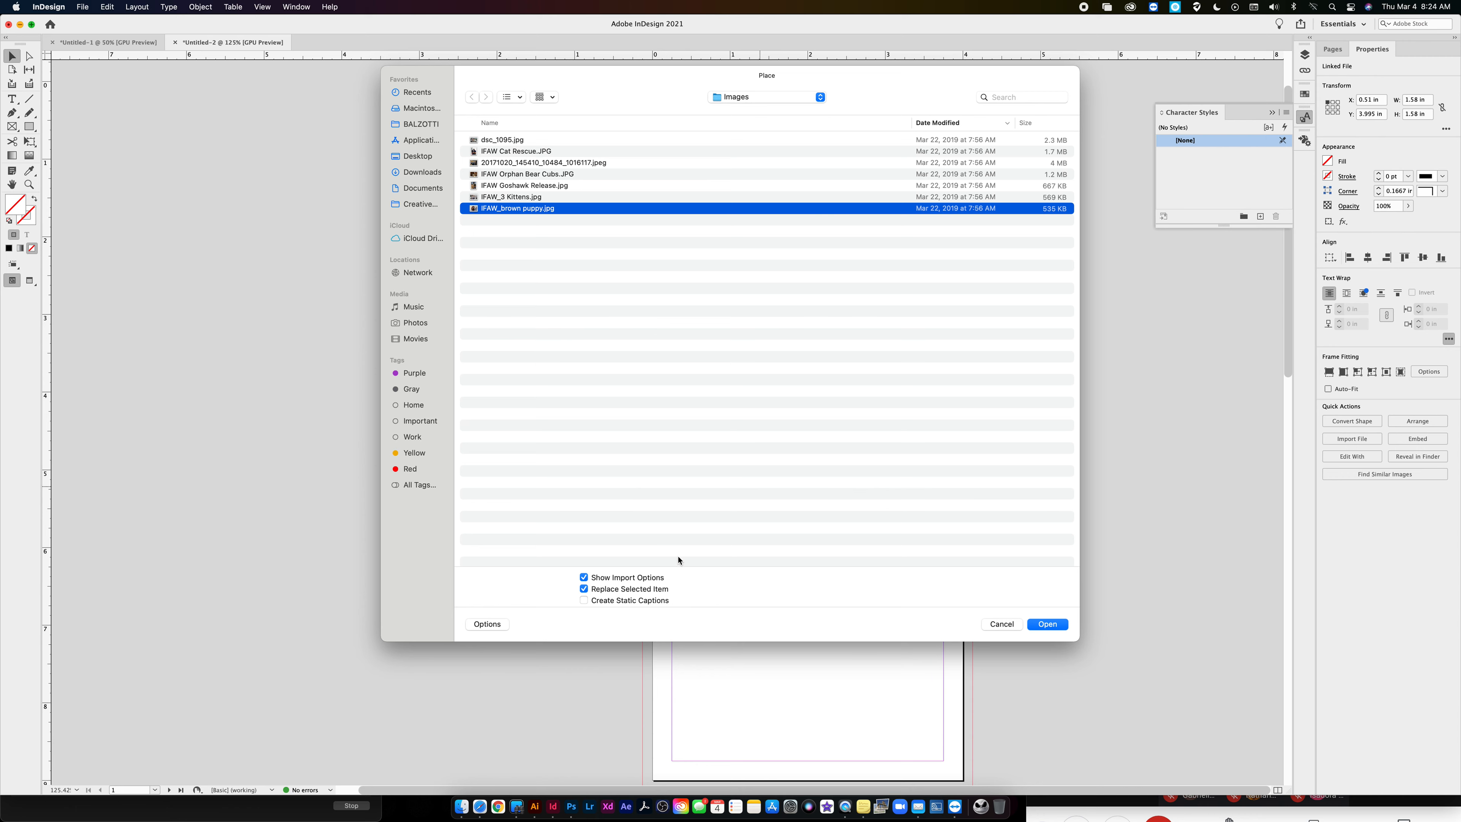
left_click(585, 577)
left_click(1045, 624)
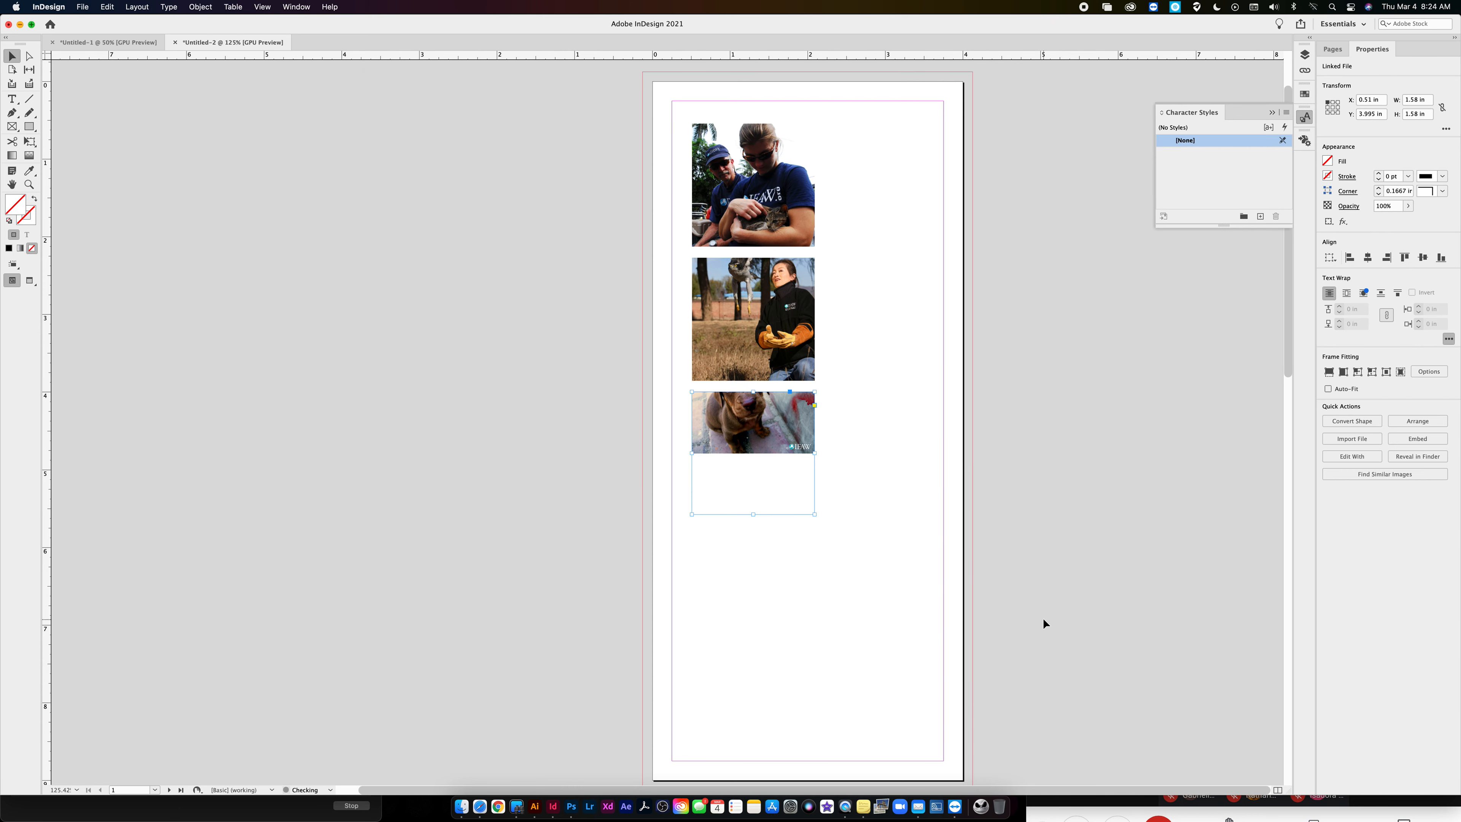
- Reposition the puppy photo inside its frame so it fills the frame with the face in view, and deselect it
left_click_drag(753, 452, 891, 548)
left_click(754, 454)
left_click_drag(767, 474, 745, 457)
left_click(570, 162)
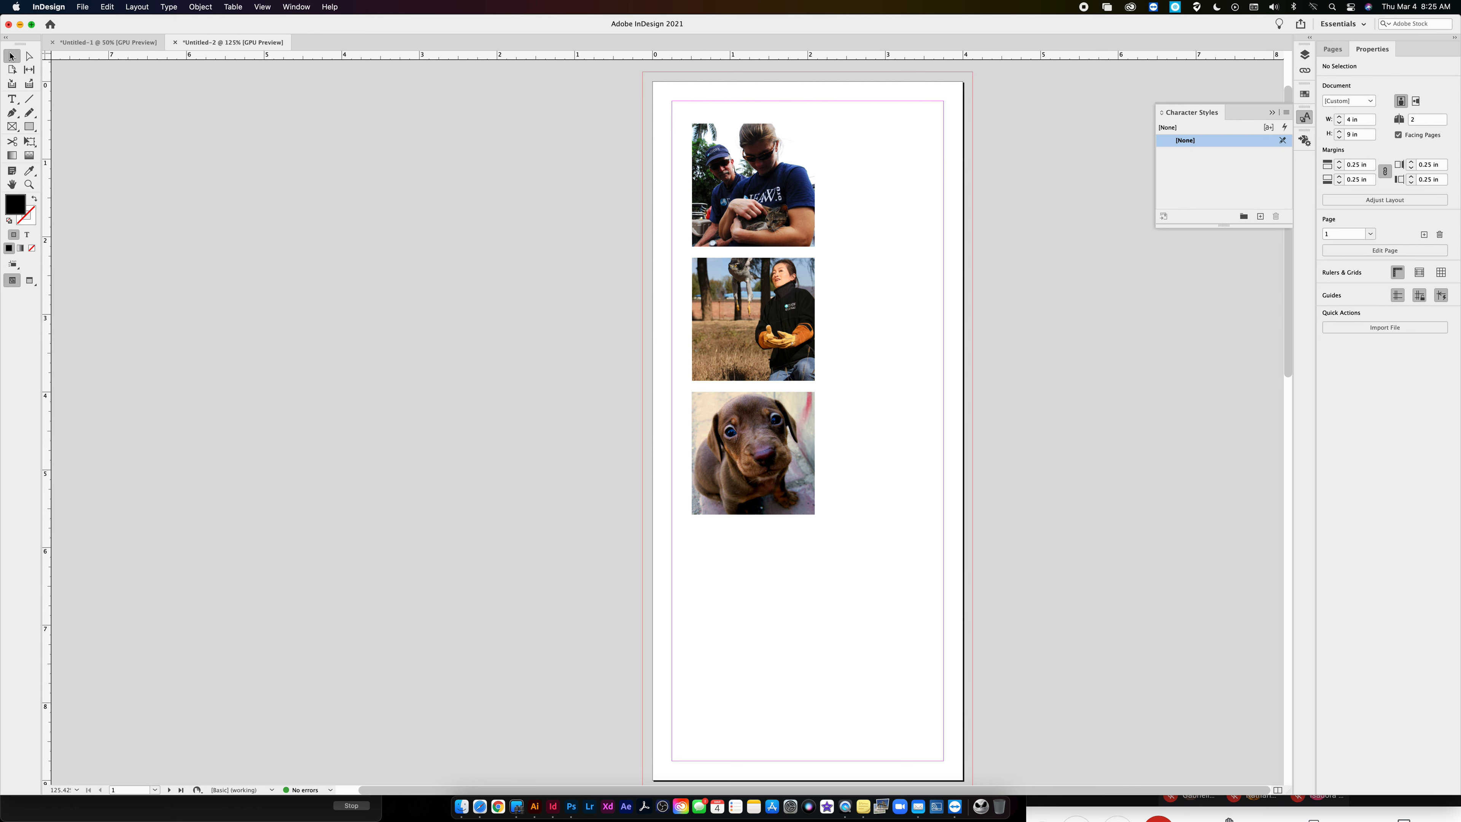
- Draw a square graphic frame about 1.3 in wide on the pasteboard beside the page and duplicate it into a vertical column of three
left_click(10, 128)
left_click_drag(278, 148, 381, 249)
left_click(12, 57)
left_click_drag(334, 206, 318, 470)
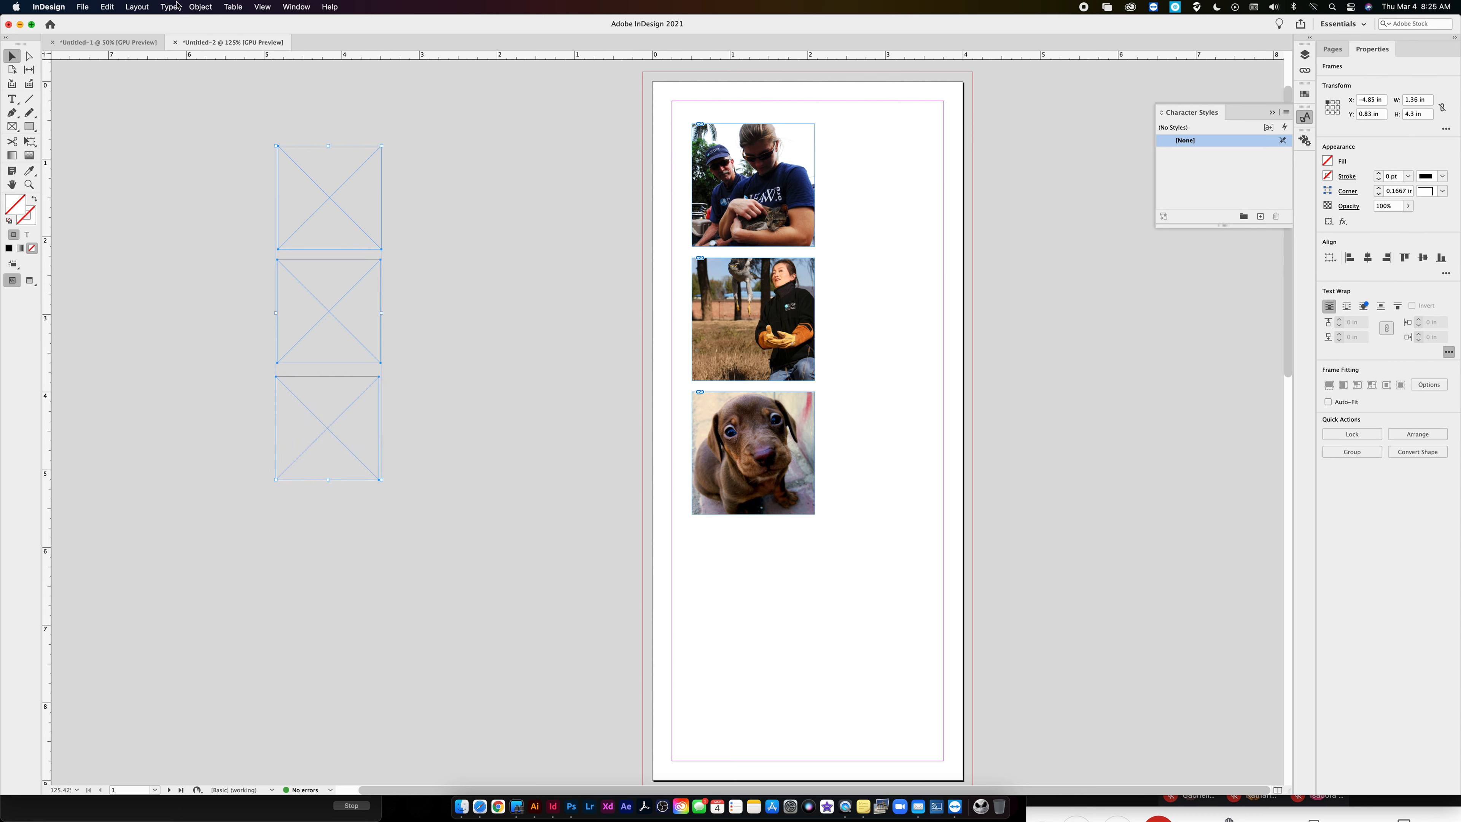
- Join the three selected pasteboard frames into a compound path and place IFAW Goshawk Release.jpg in it
left_click(198, 7)
mouse_move(244, 383)
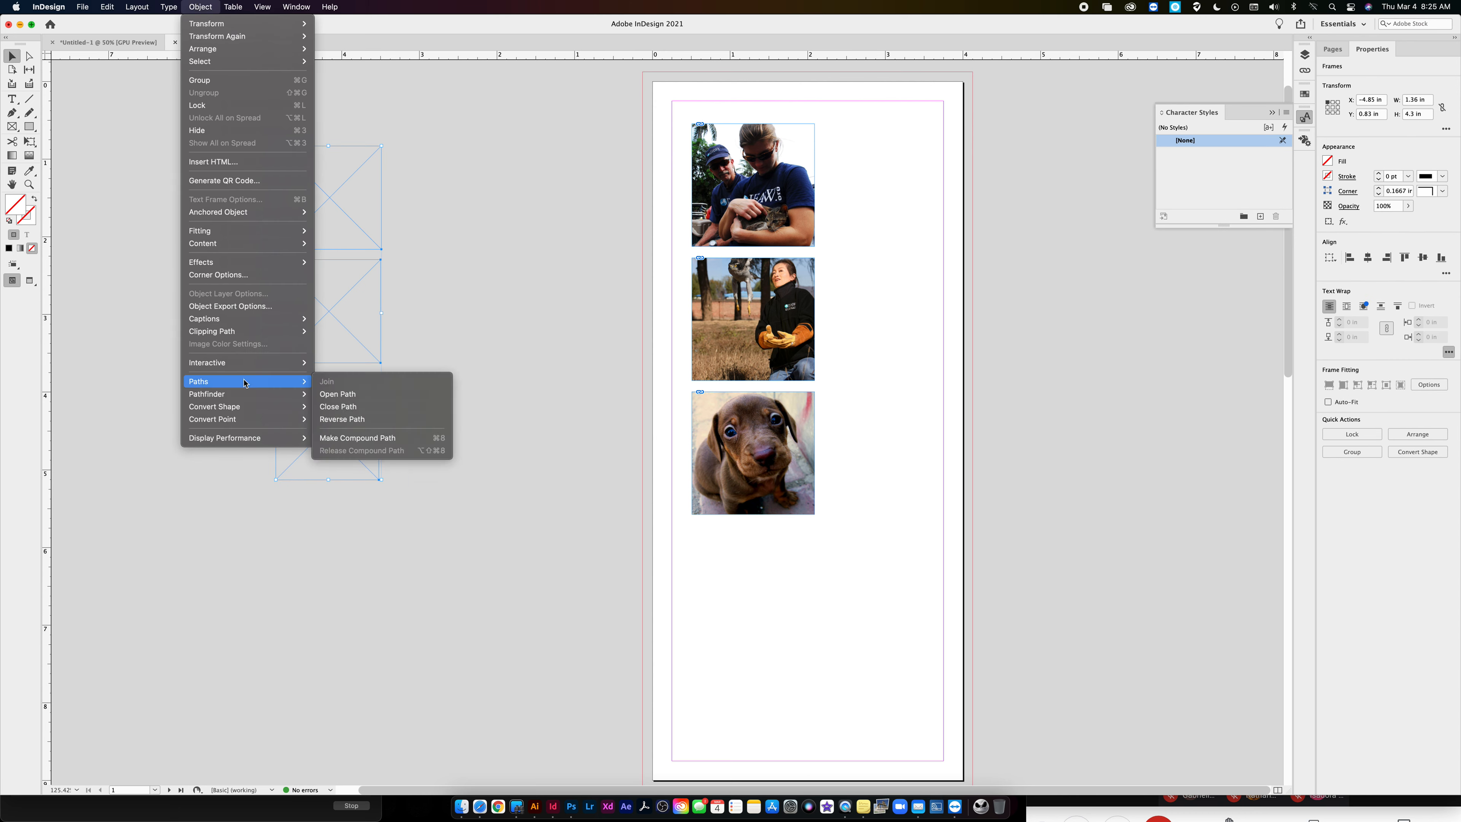
left_click(379, 437)
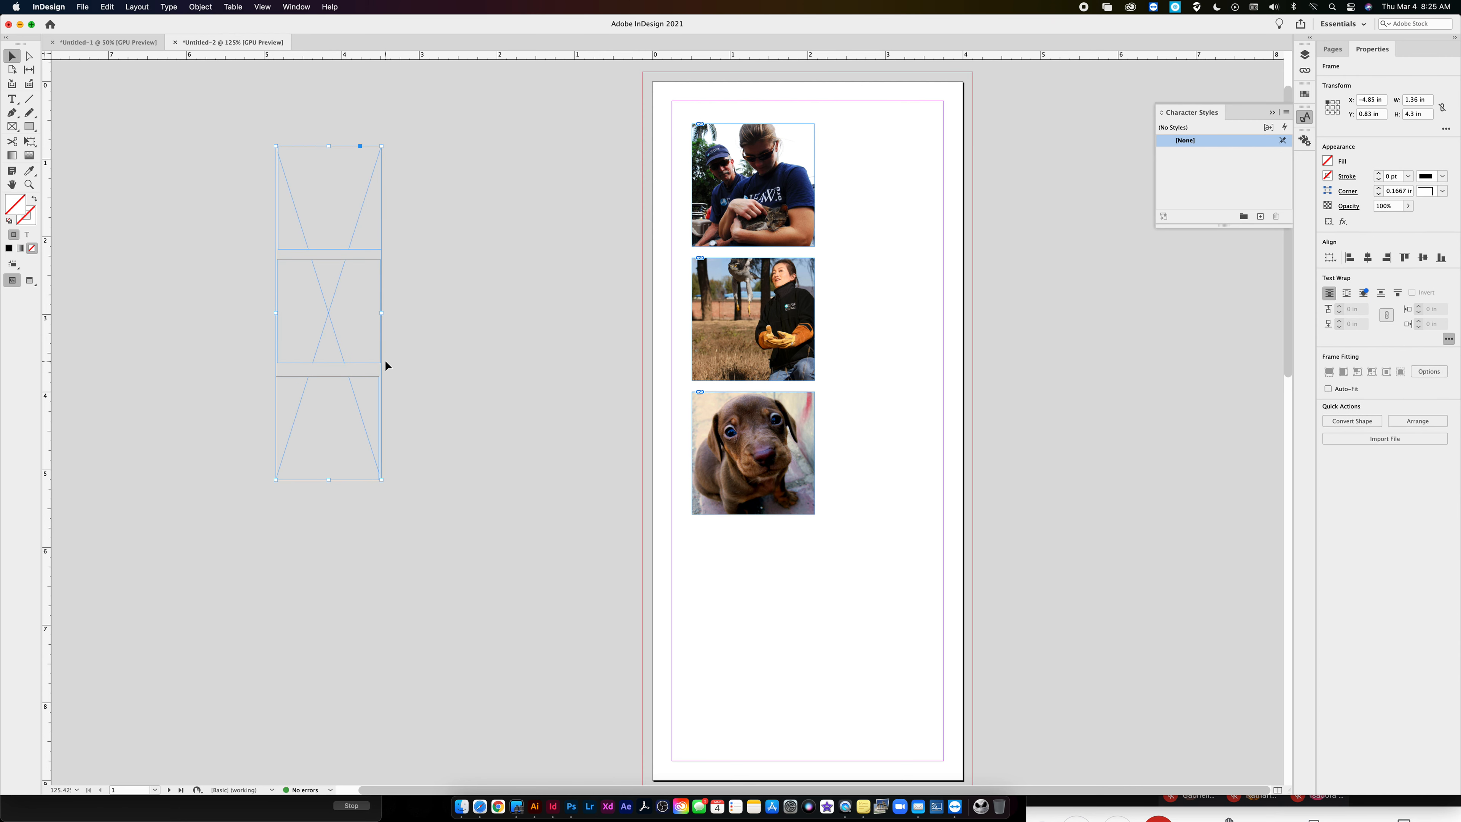
key("super+d")
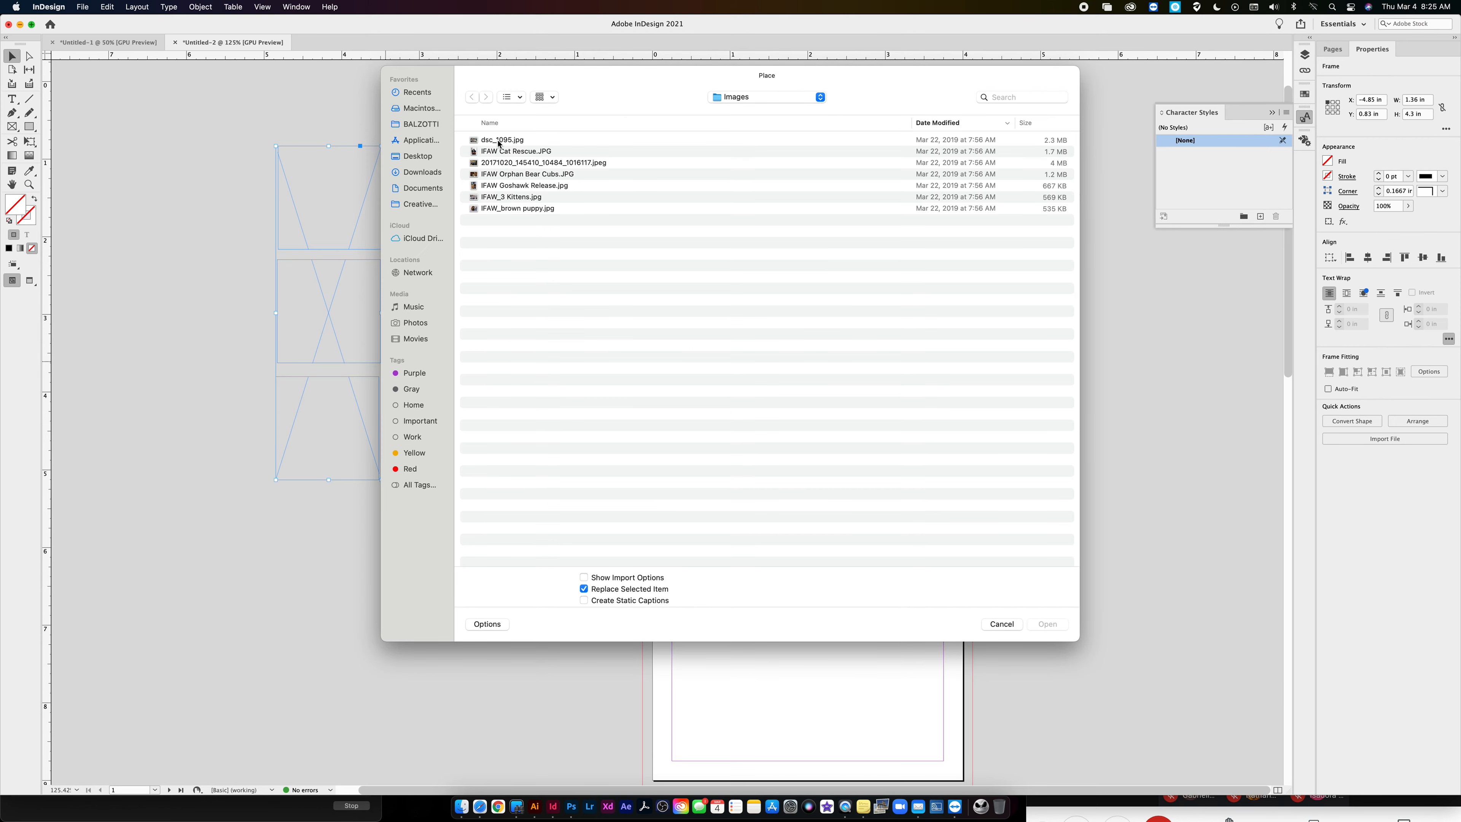
left_click(498, 185)
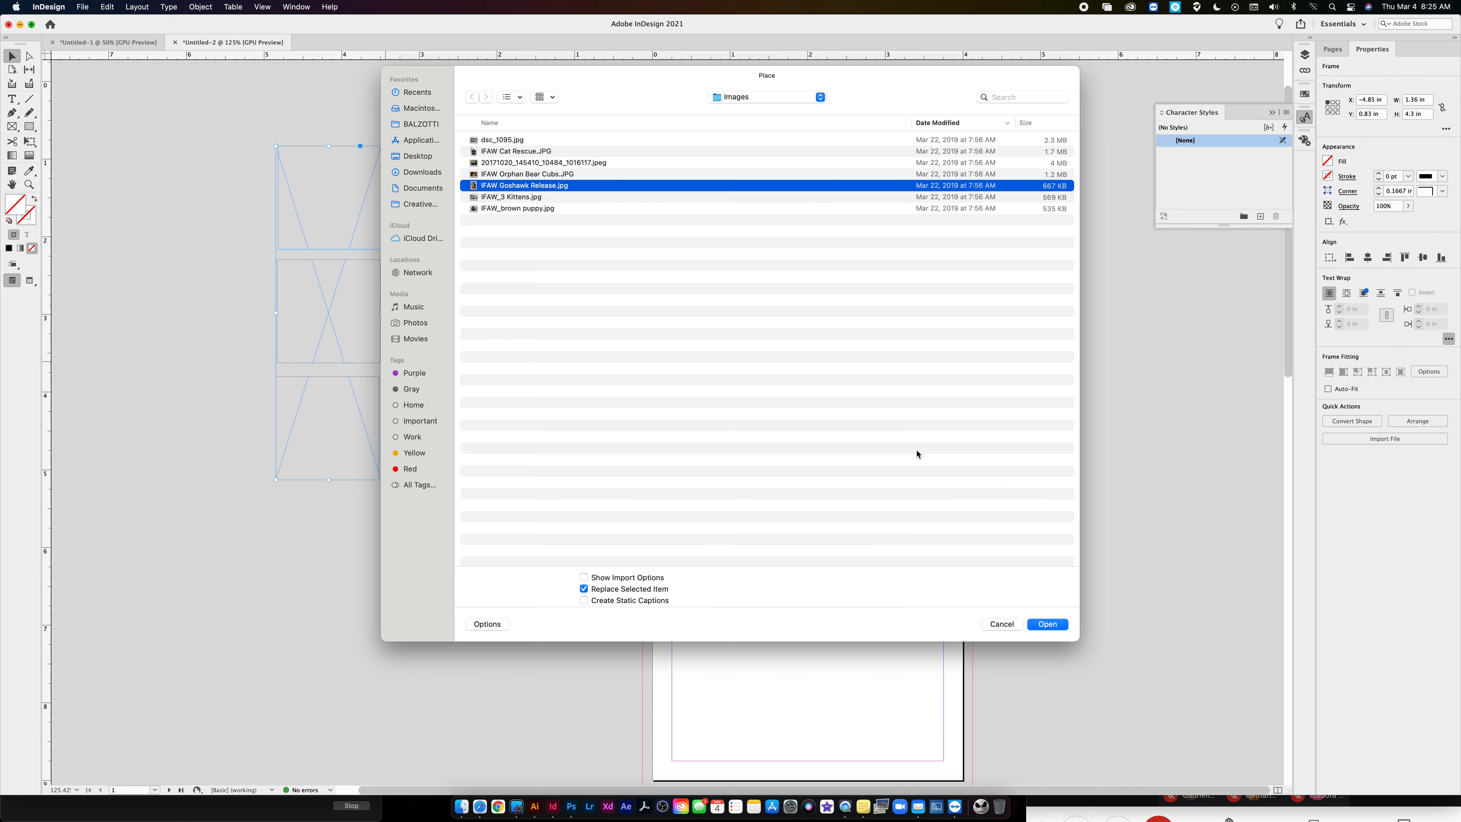
left_click(1048, 624)
- Scale the goshawk image inside the compound frame down to about 3.19 × 4.64 in and deselect it
left_click(328, 320)
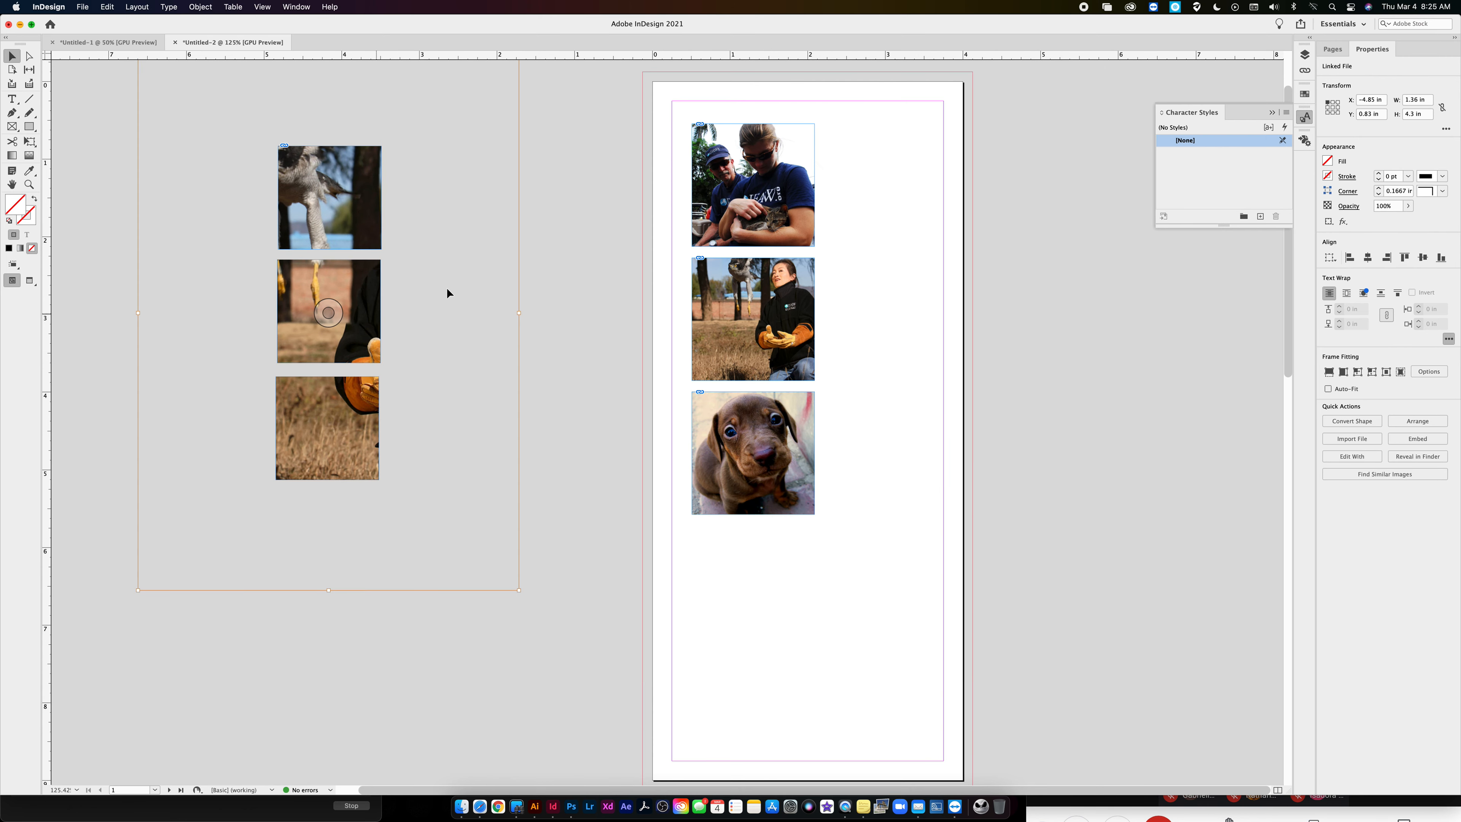
key("super+1")
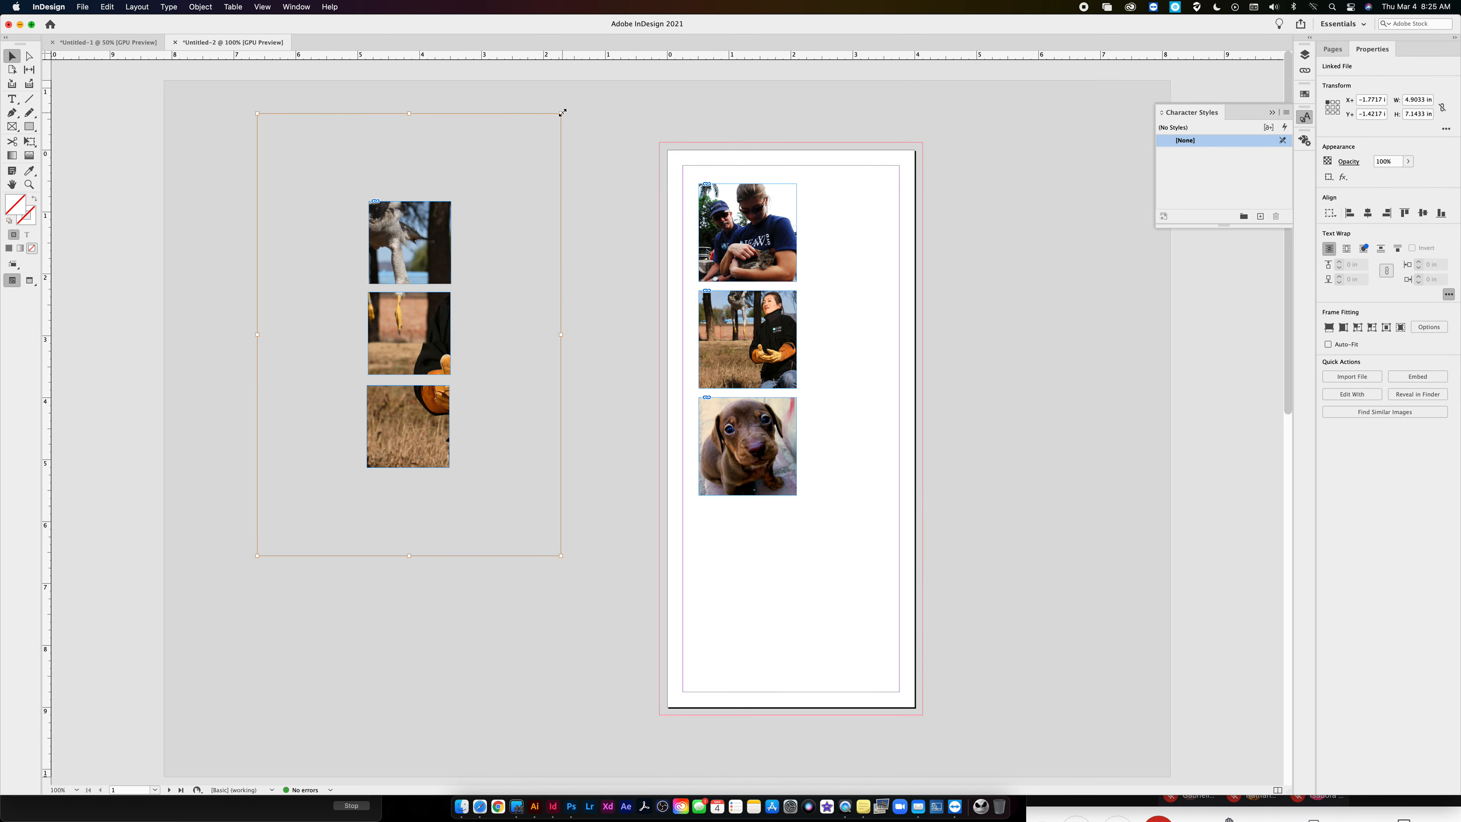
left_click_drag(562, 113, 507, 191)
left_click(576, 172)
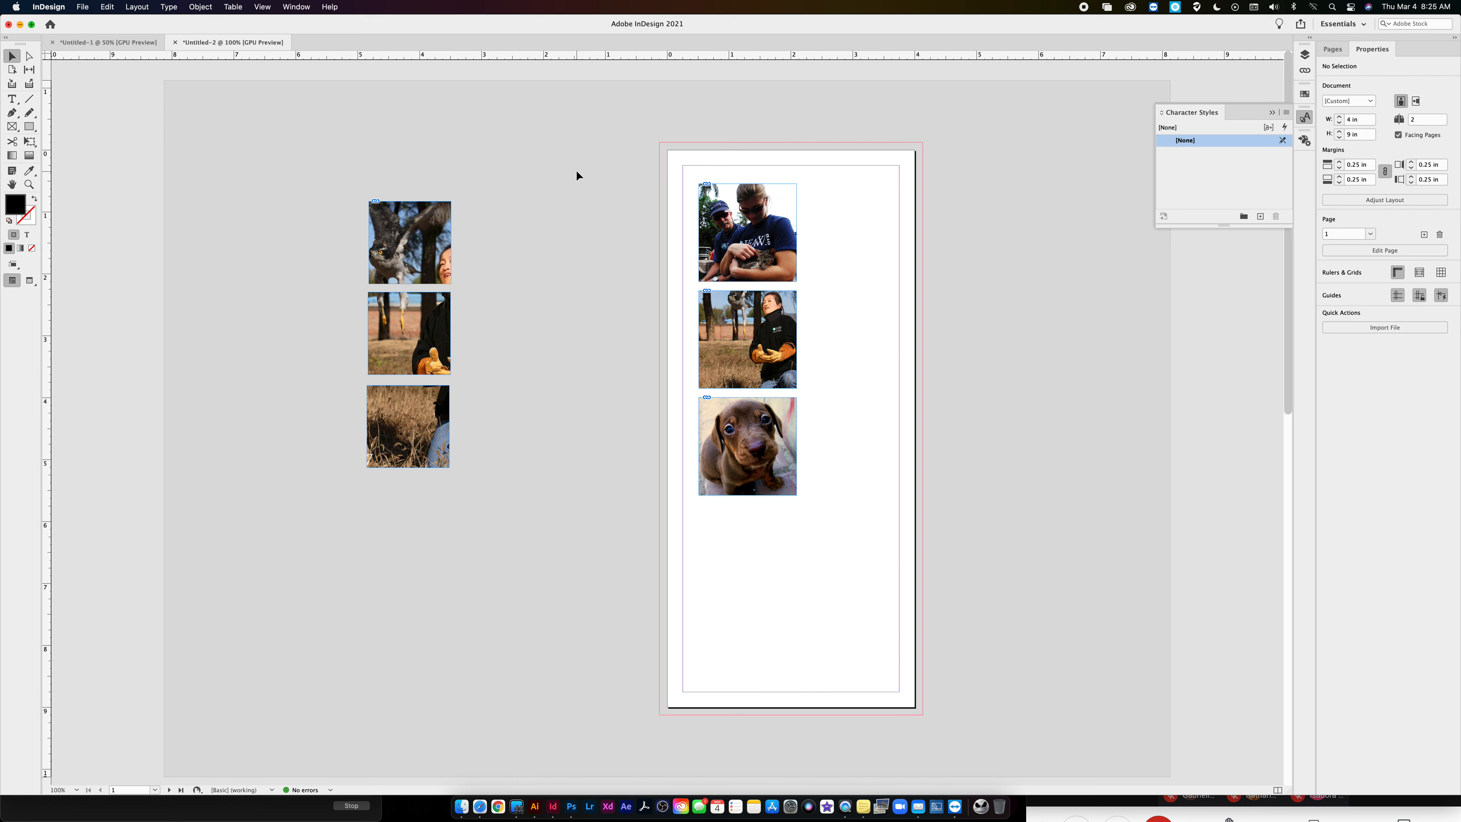
- Hide the frame edges and move the three-part goshawk picture onto the page, beside the column of photos
key("super+h")
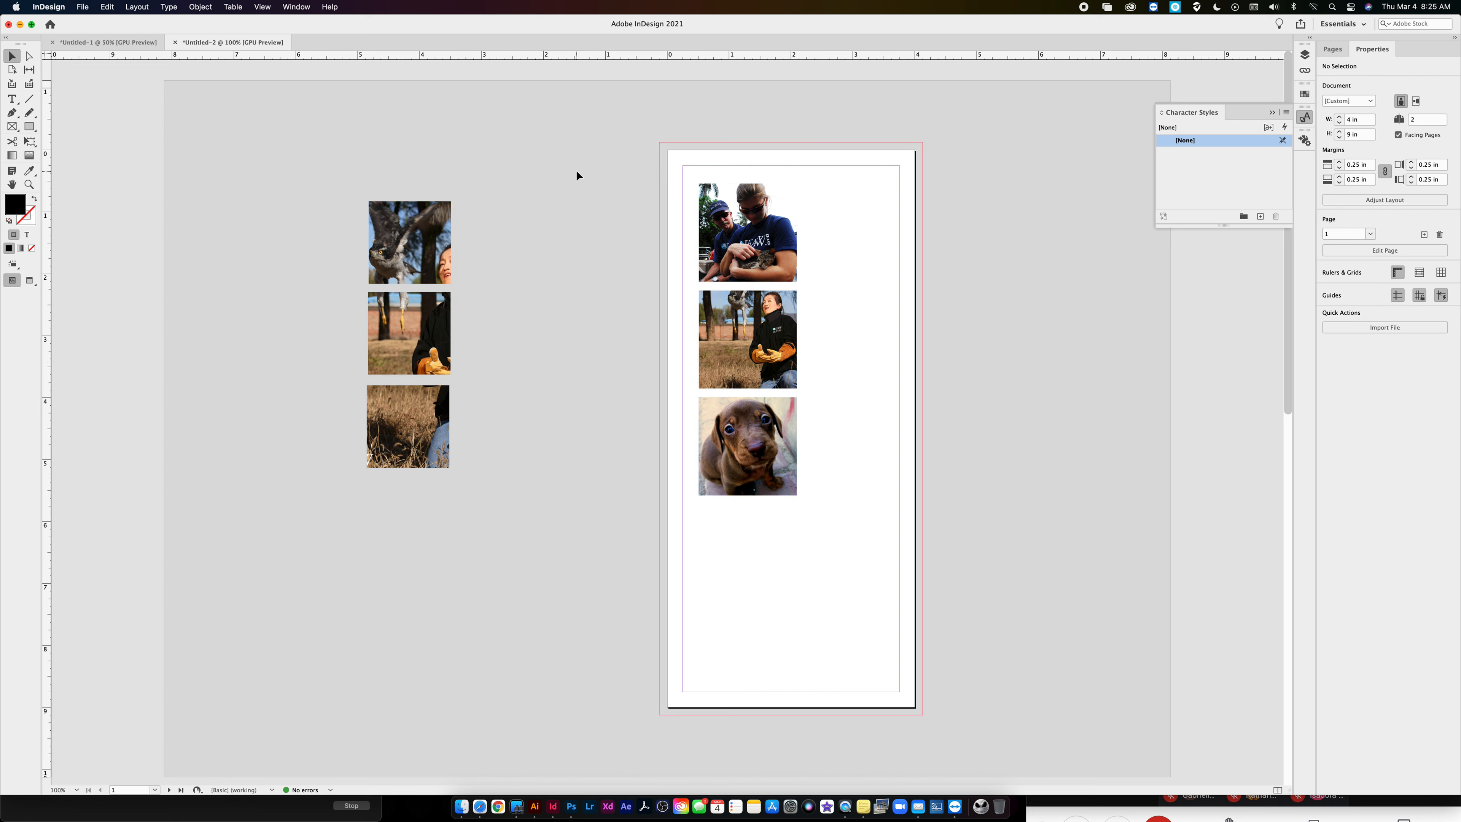
left_click_drag(444, 212, 870, 210)
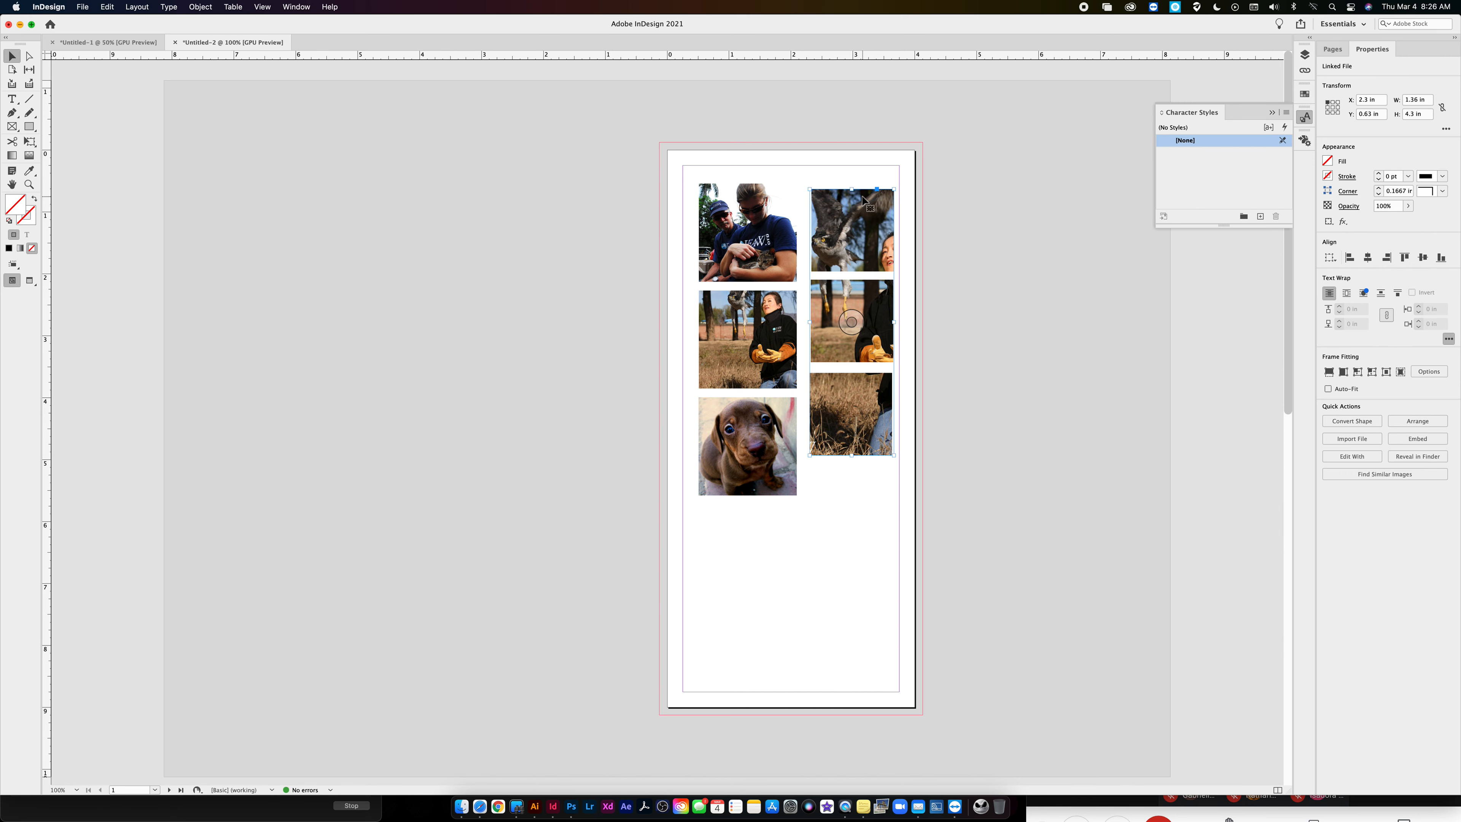
double_click(877, 213)
double_click(890, 213)
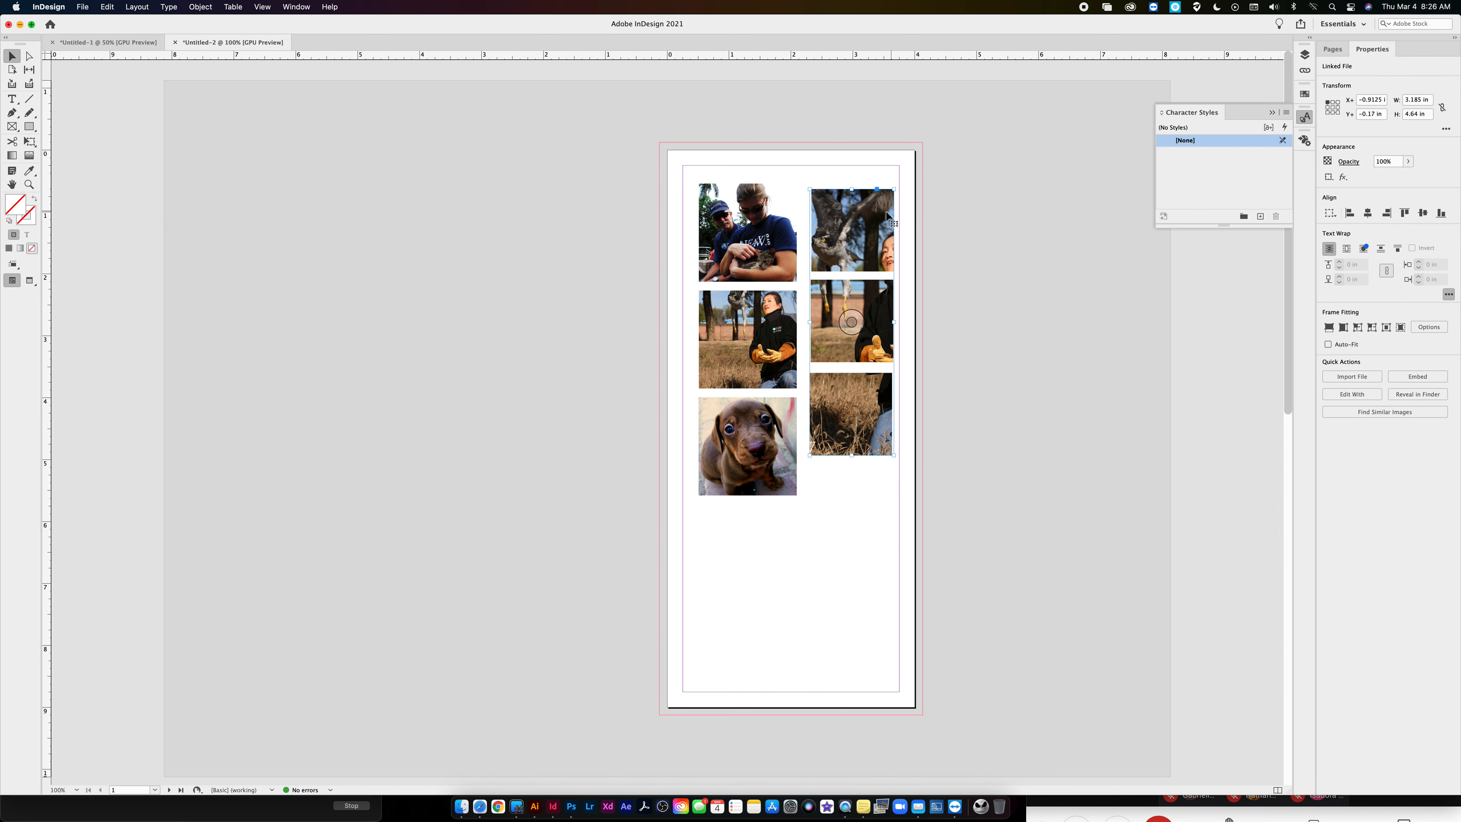
double_click(890, 213)
left_click(958, 199)
left_click(872, 214)
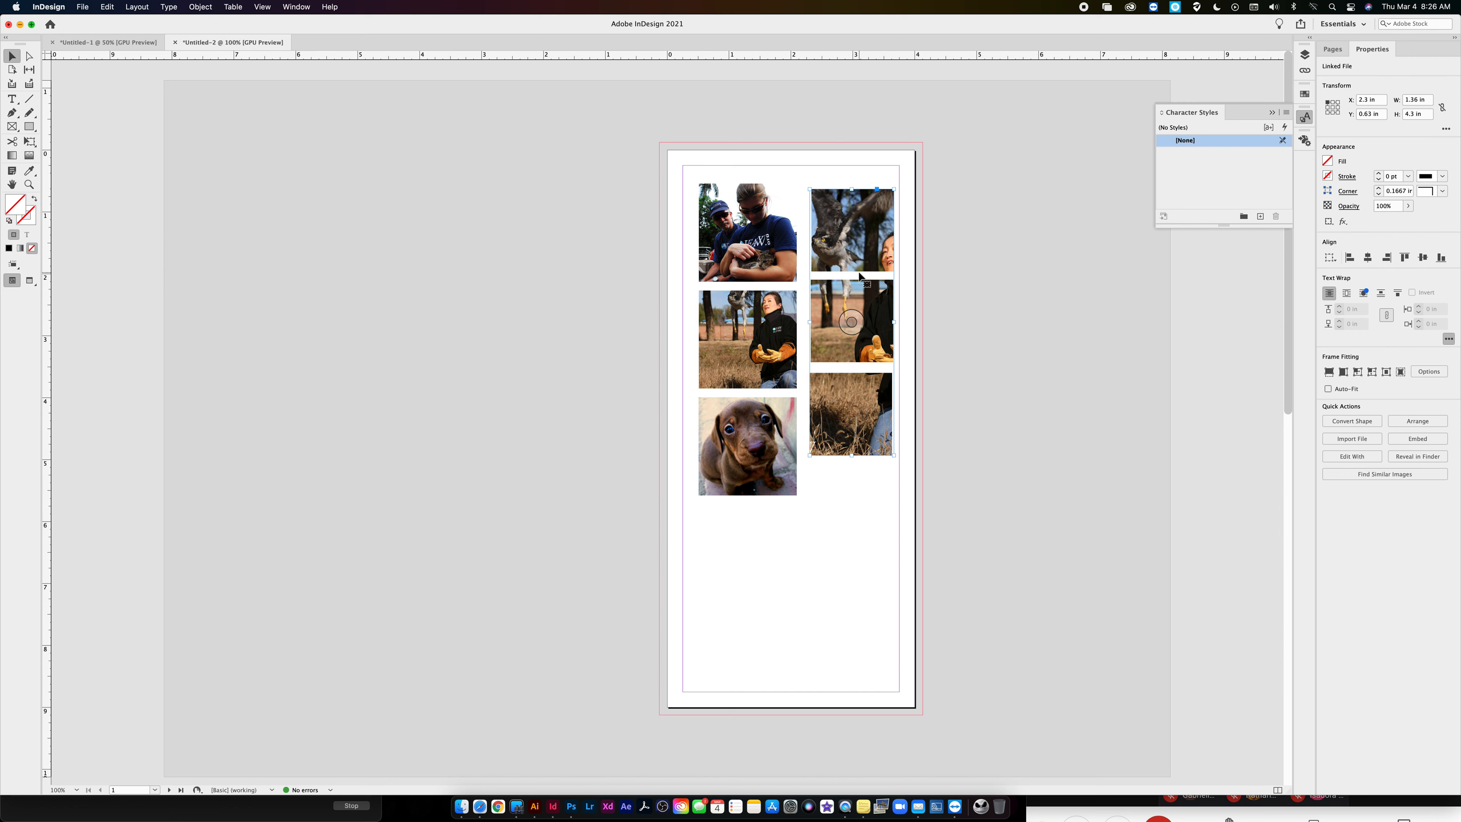
- Copy all the pictures from page 1 onto page 2, position them within the margins, and deselect them
left_click(1332, 49)
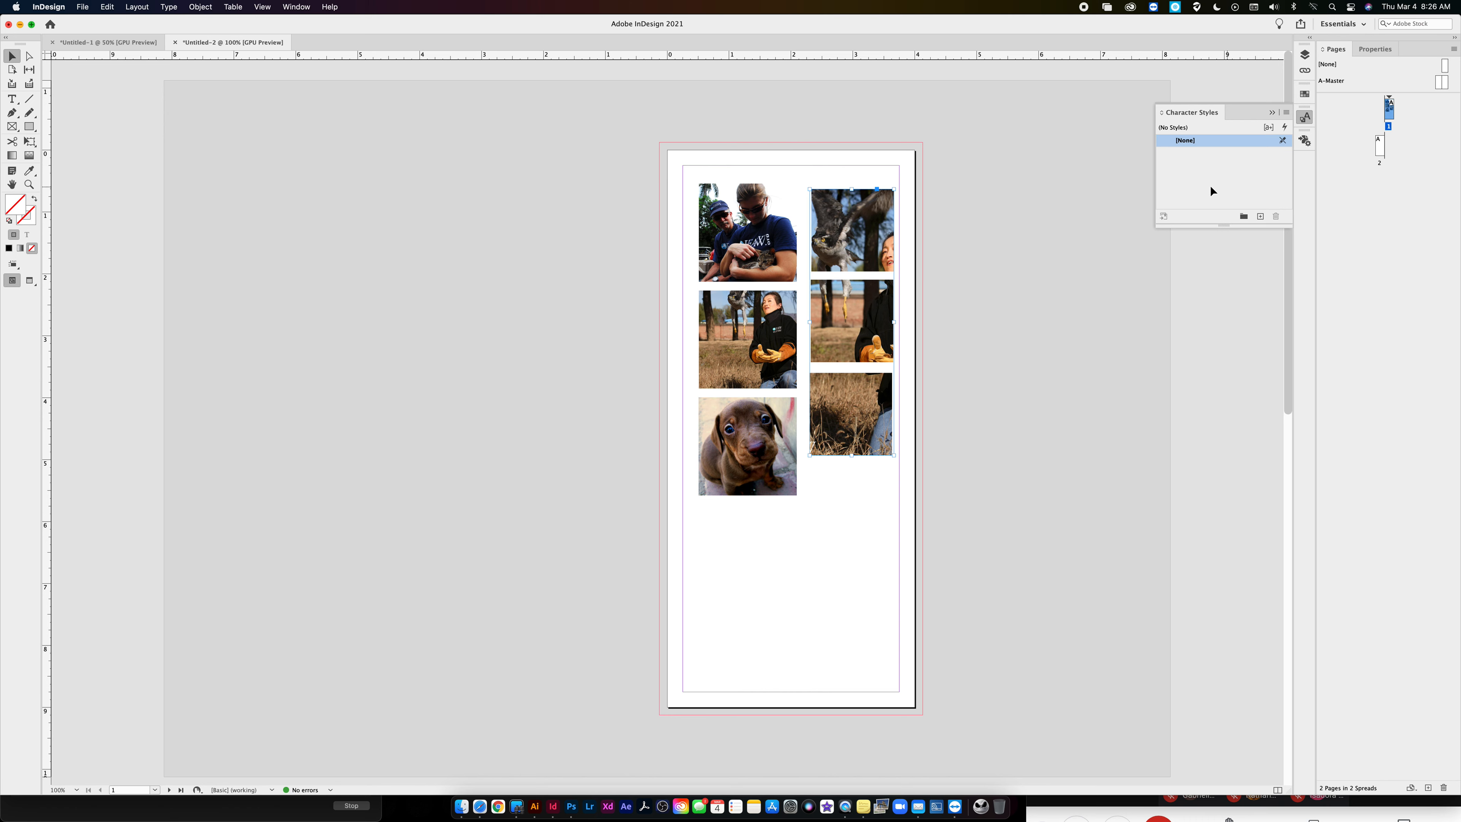
left_click_drag(661, 165, 917, 485)
scroll(862, 354, "down", 15)
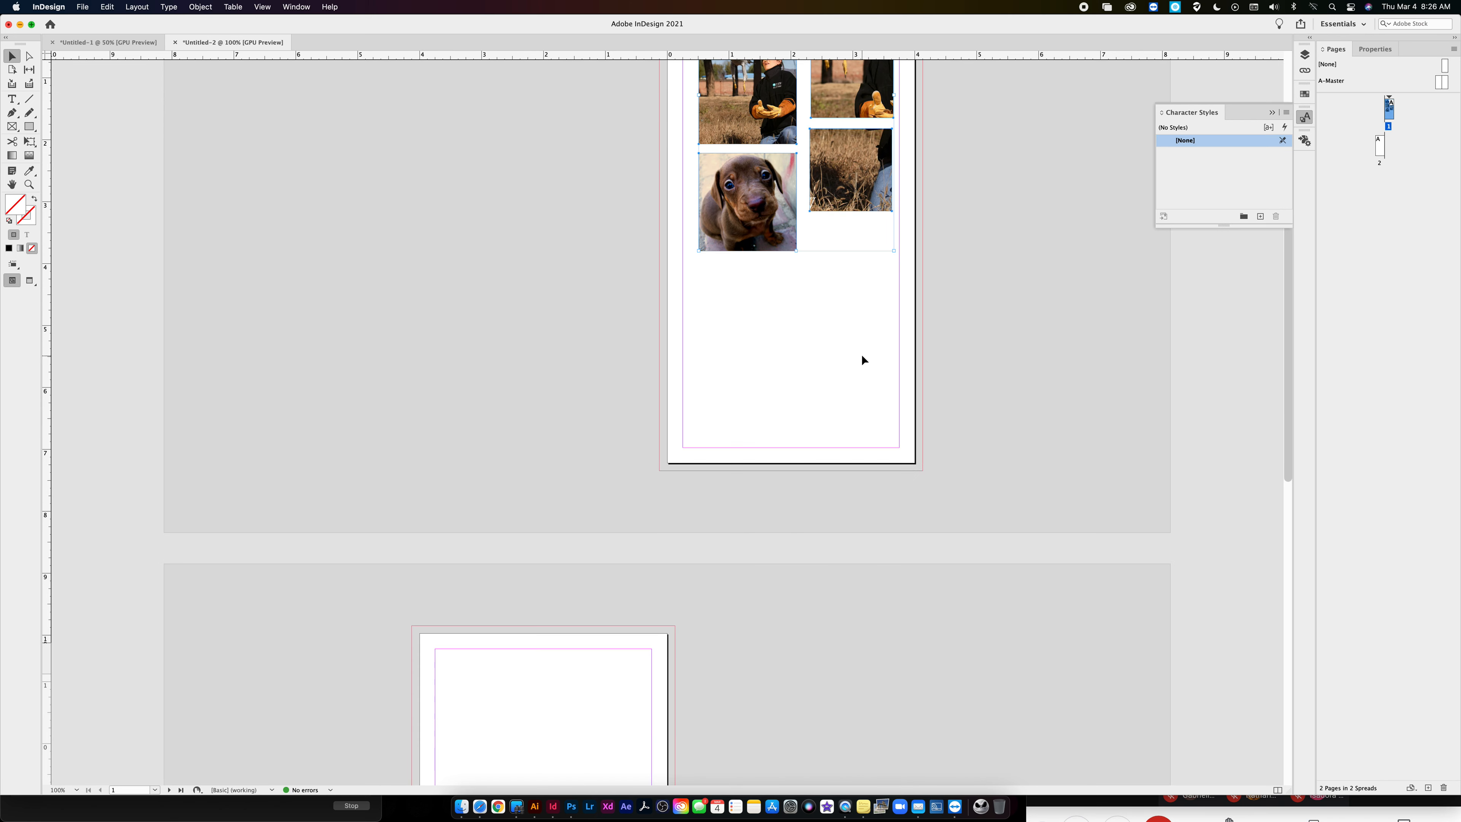
left_click(558, 439)
key("cmd+v")
left_click_drag(649, 339, 522, 287)
left_click(1016, 315)
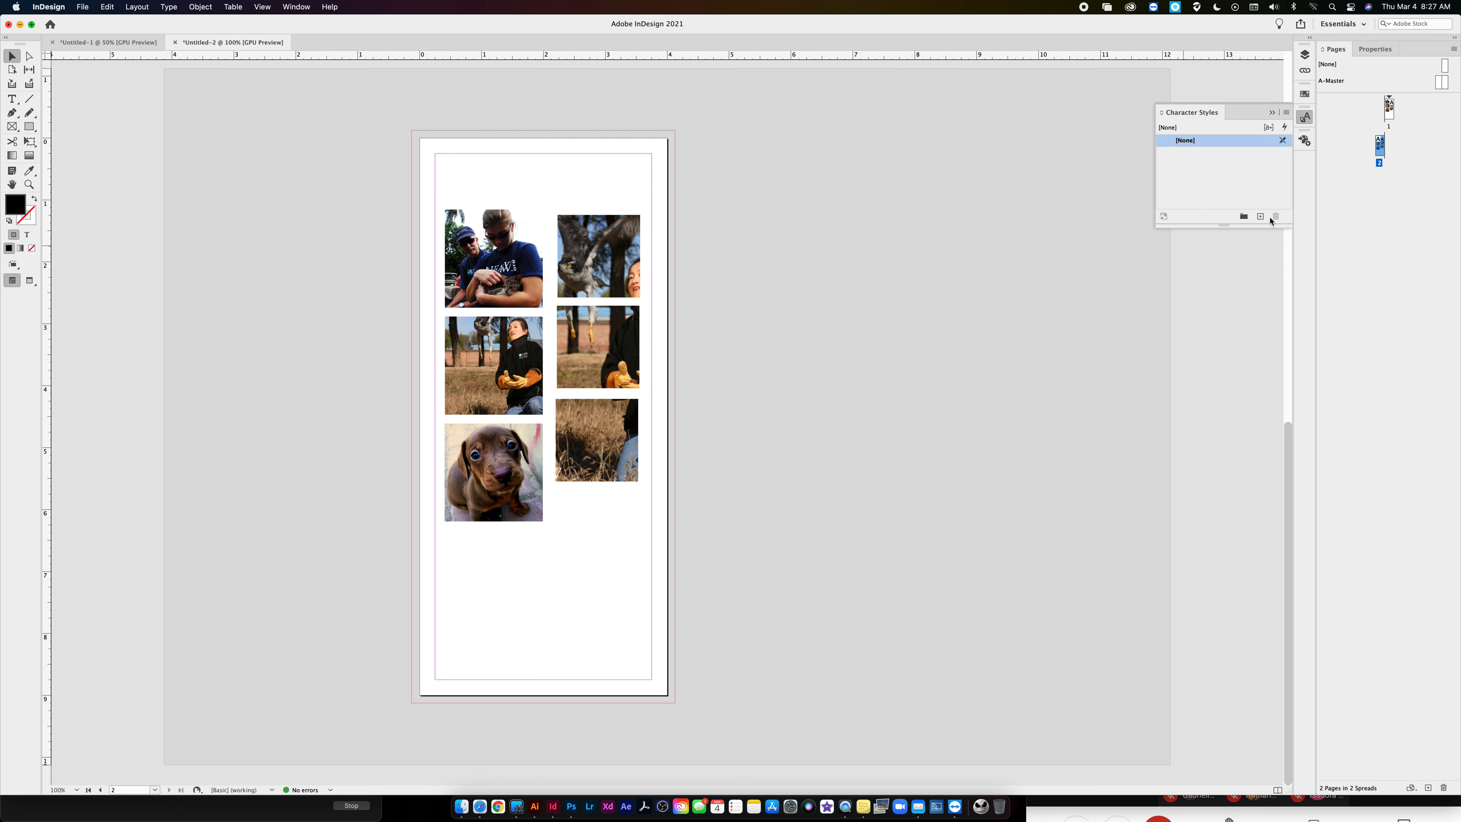
- Duplicate the spreads of pages 1 and 2 and view the resulting facing spread
left_click(1384, 115, "shift")
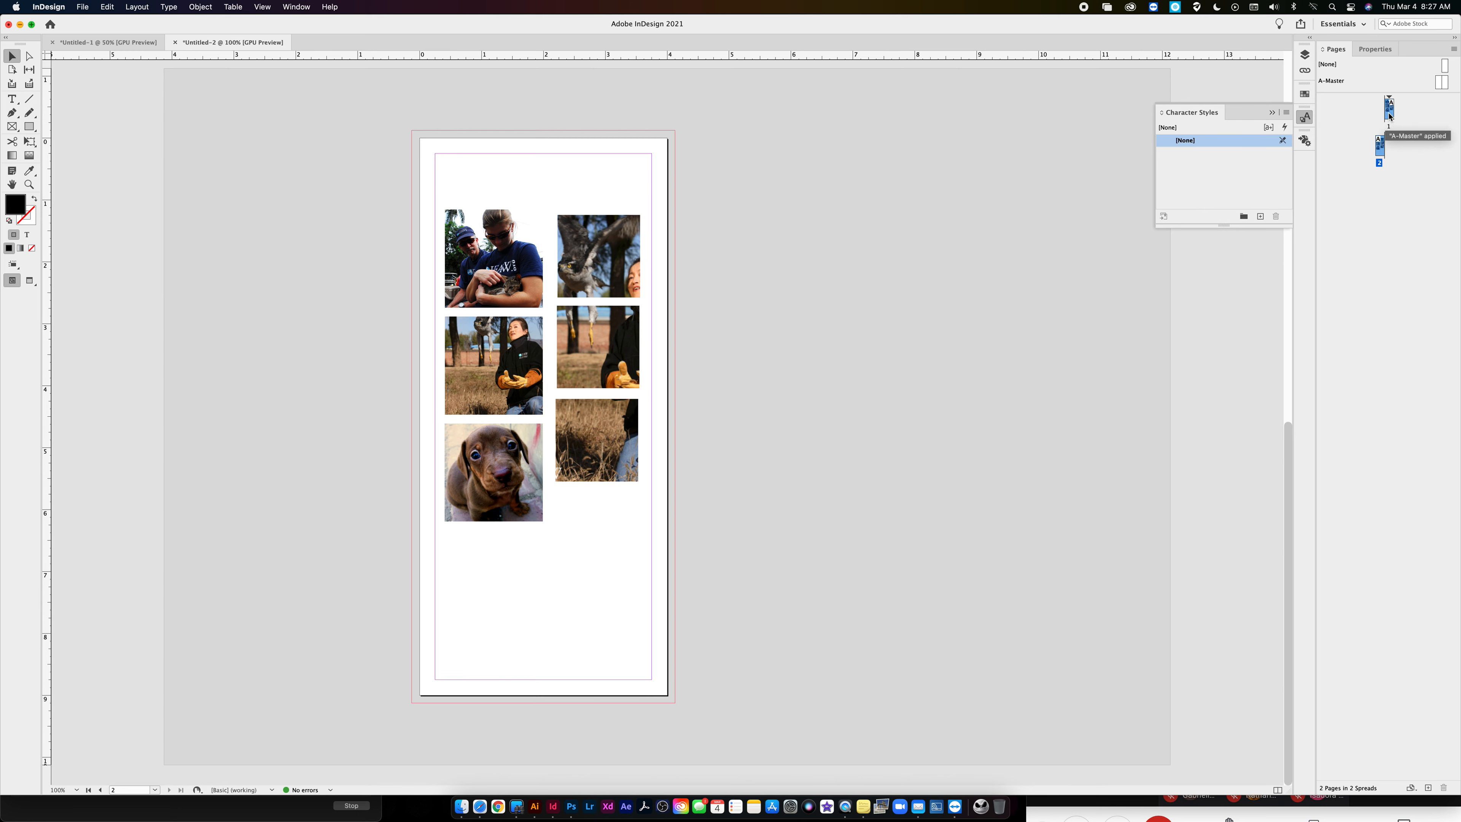
right_click(1389, 118)
left_click(1332, 151)
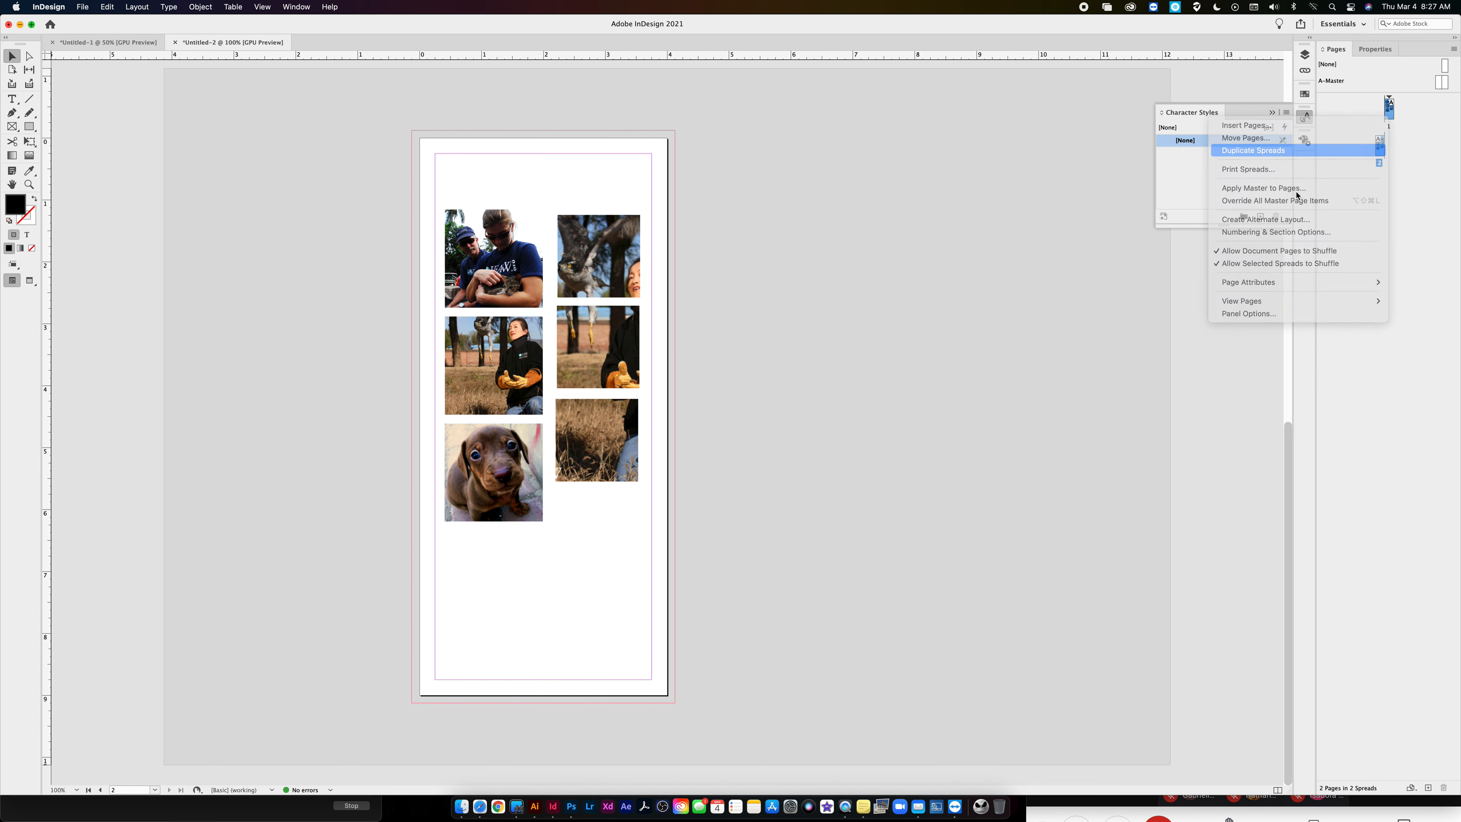
double_click(1384, 145)
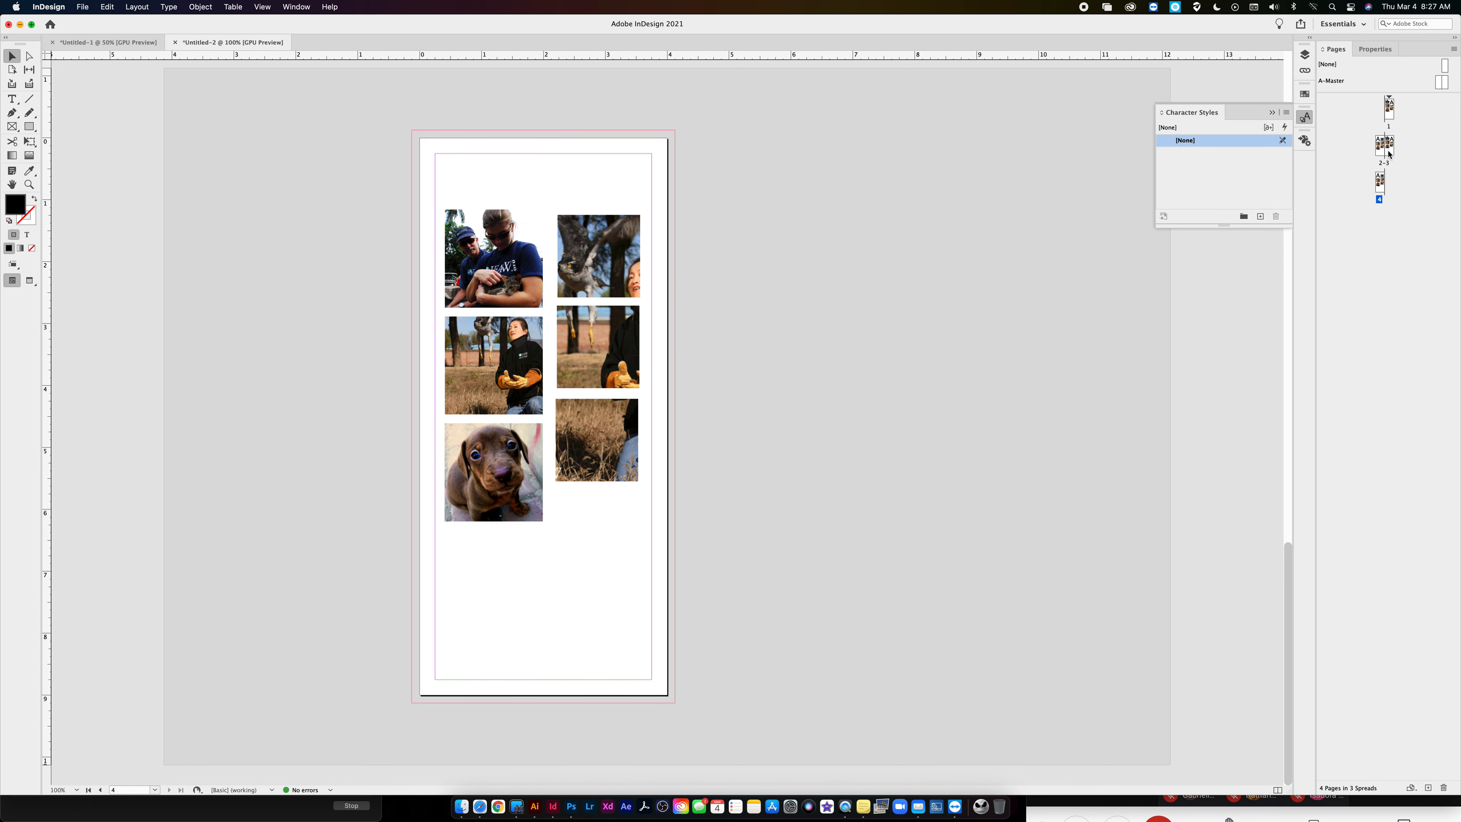
scroll(841, 293, "down", 10)
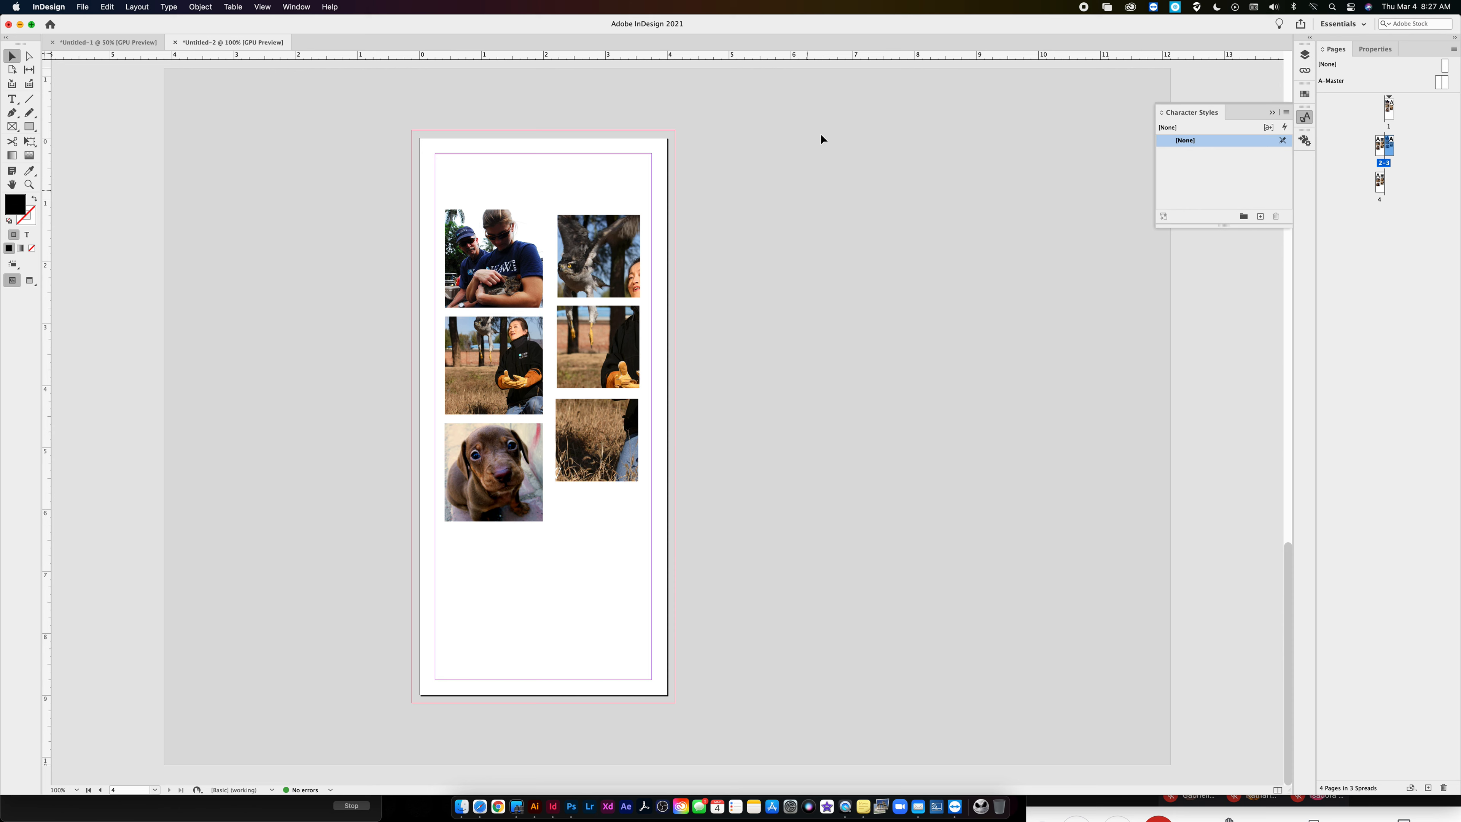
scroll(813, 173, "up", 20)
- Turn off Facing Pages in the document setup and go through the separate single pages
left_click(48, 7)
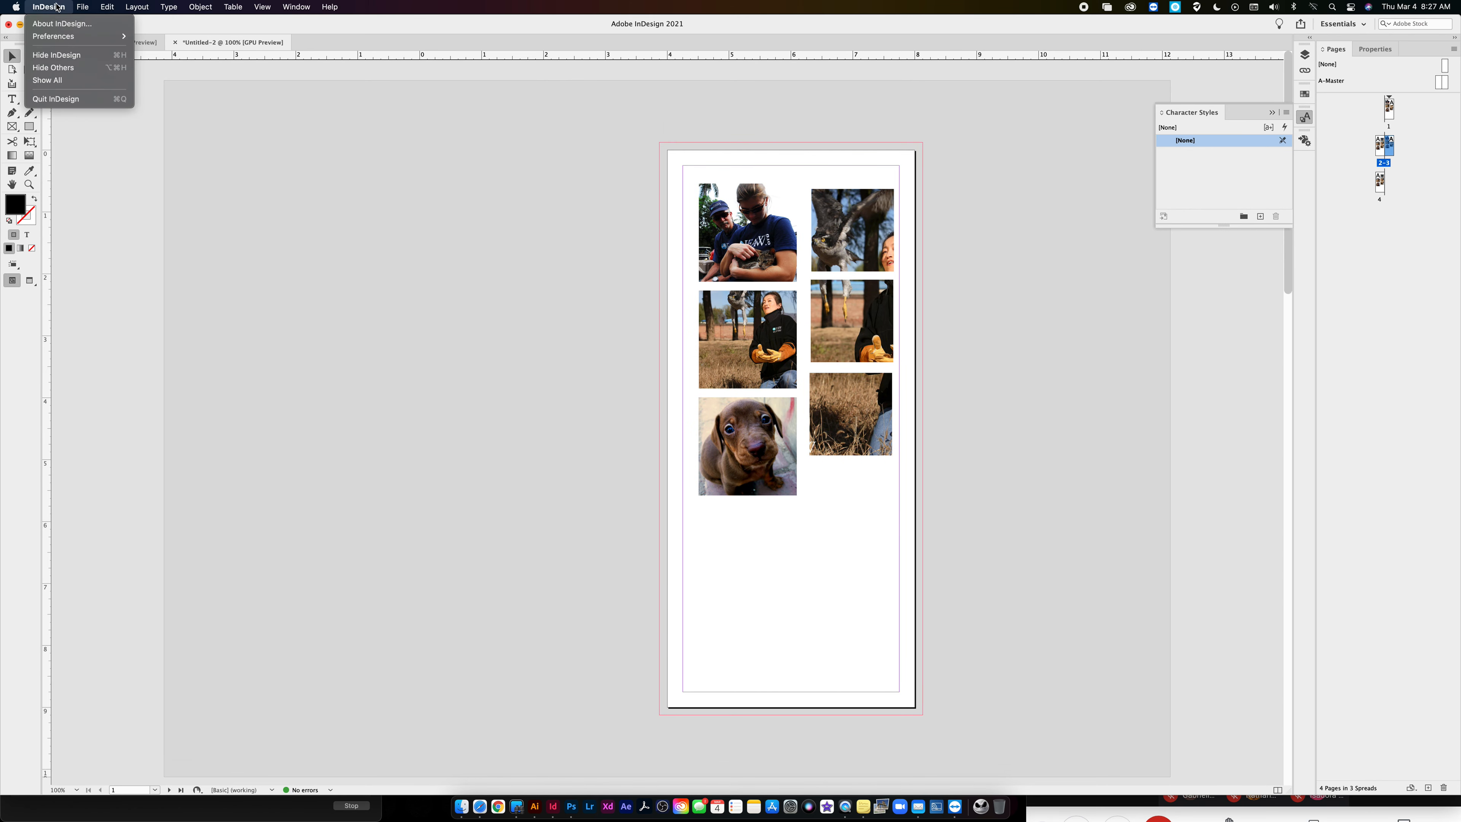
mouse_move(82, 6)
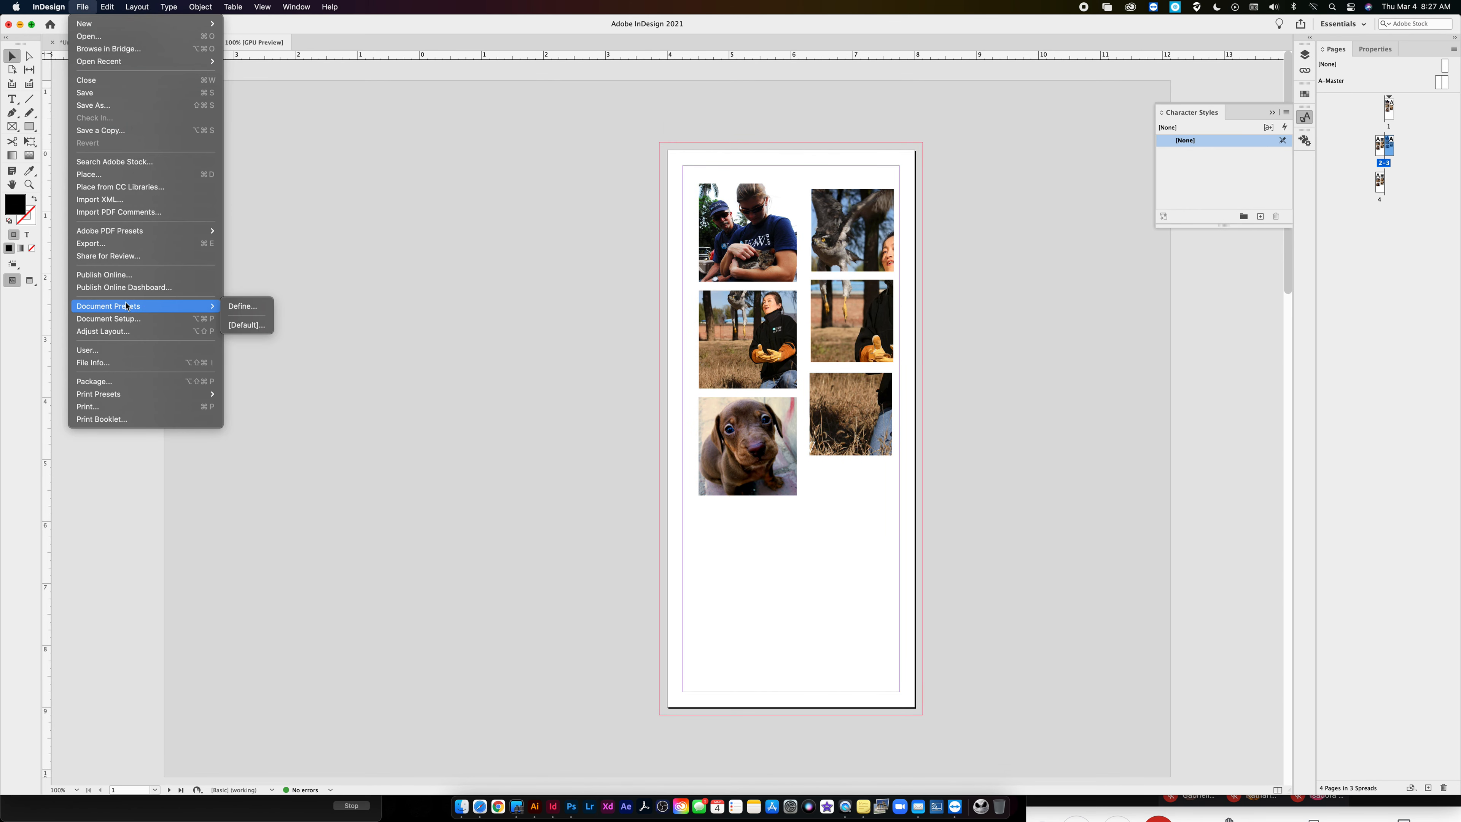
left_click(127, 318)
left_click(753, 313)
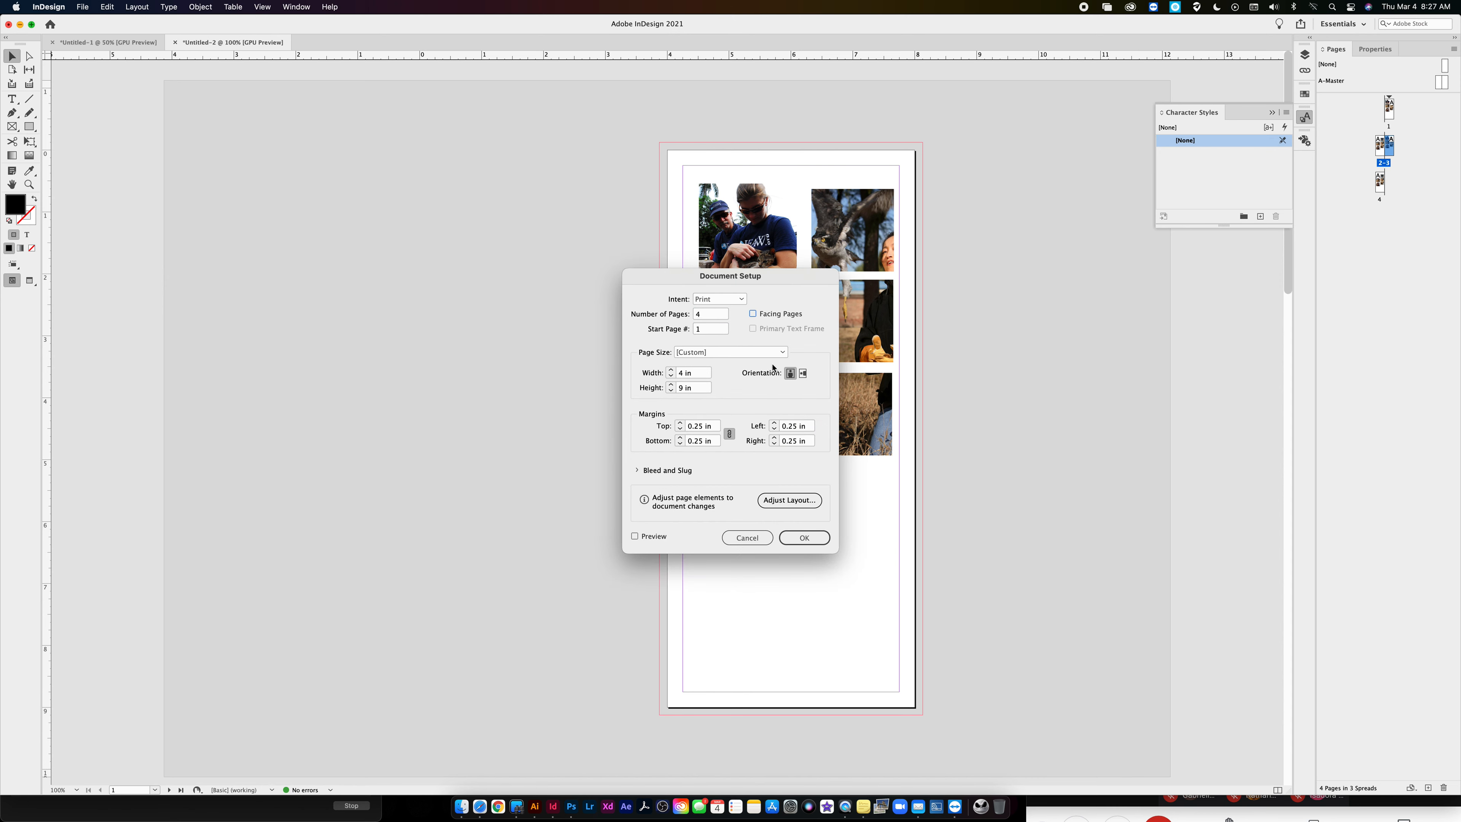
left_click(804, 536)
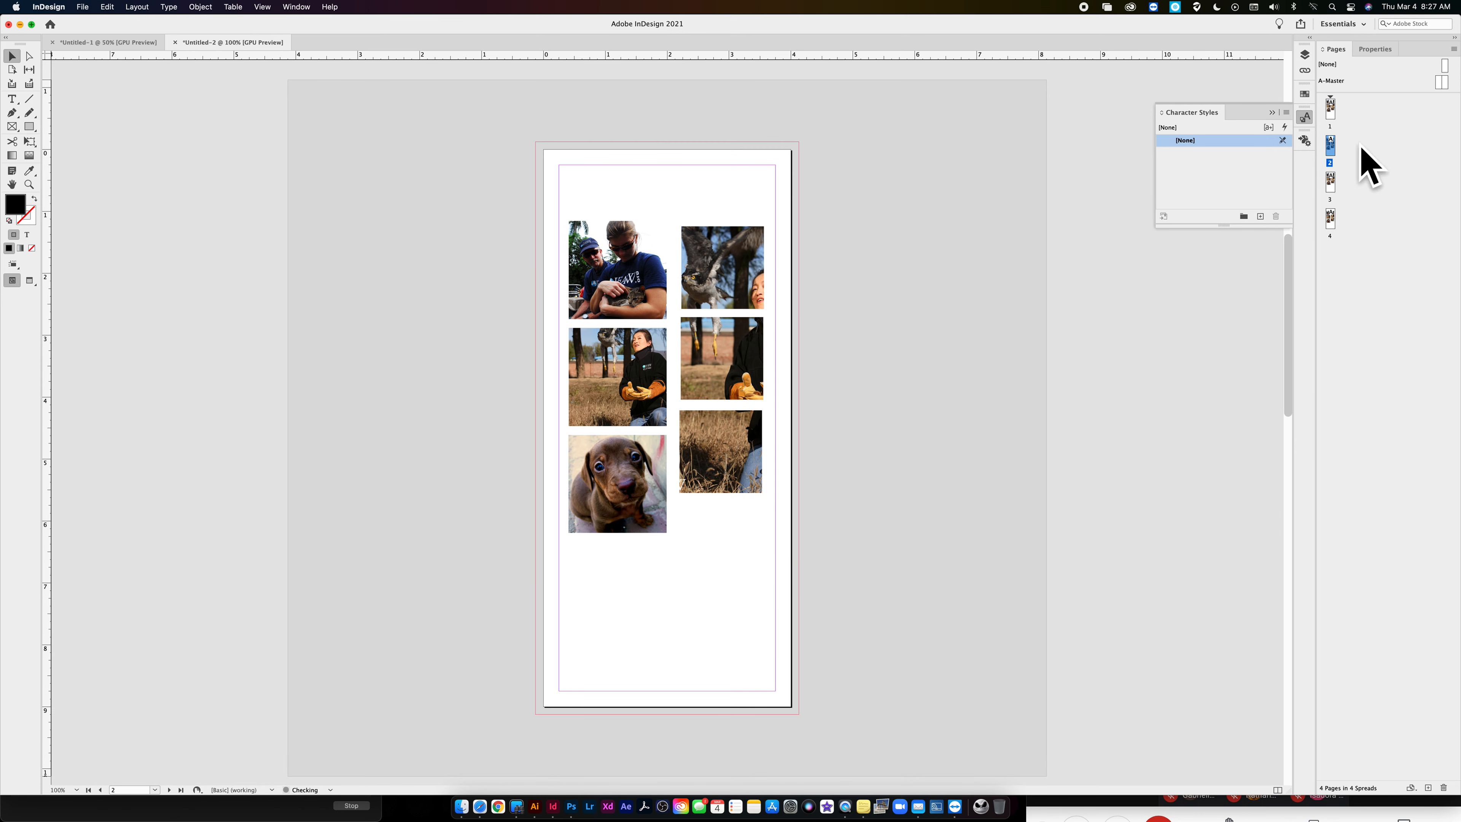
double_click(1329, 109)
double_click(1330, 181)
double_click(1333, 228)
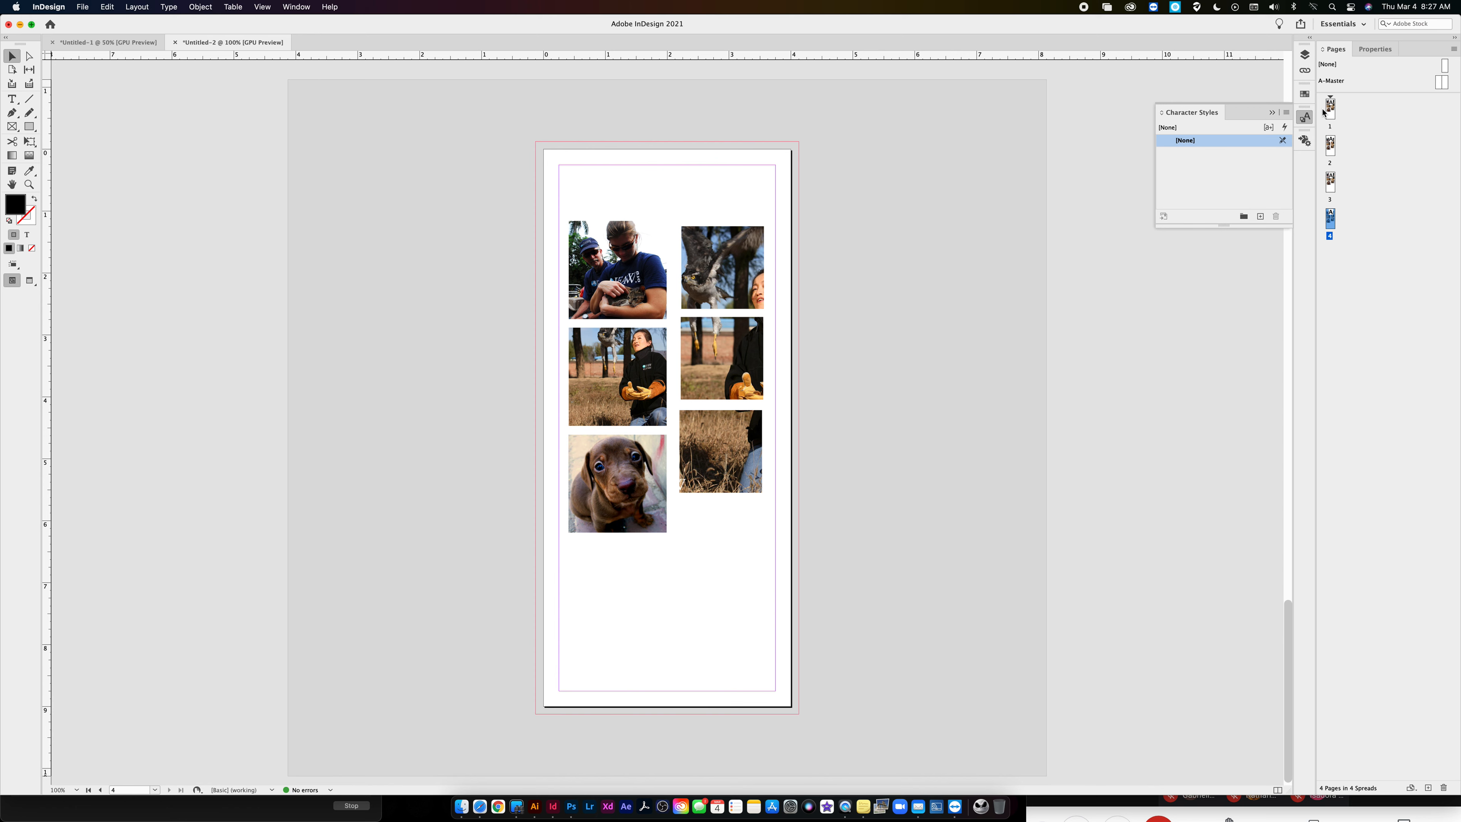
- Delete pages 3 and 4 together with their contents
left_click(1330, 185, "shift")
left_click(1443, 786)
left_click(848, 446)
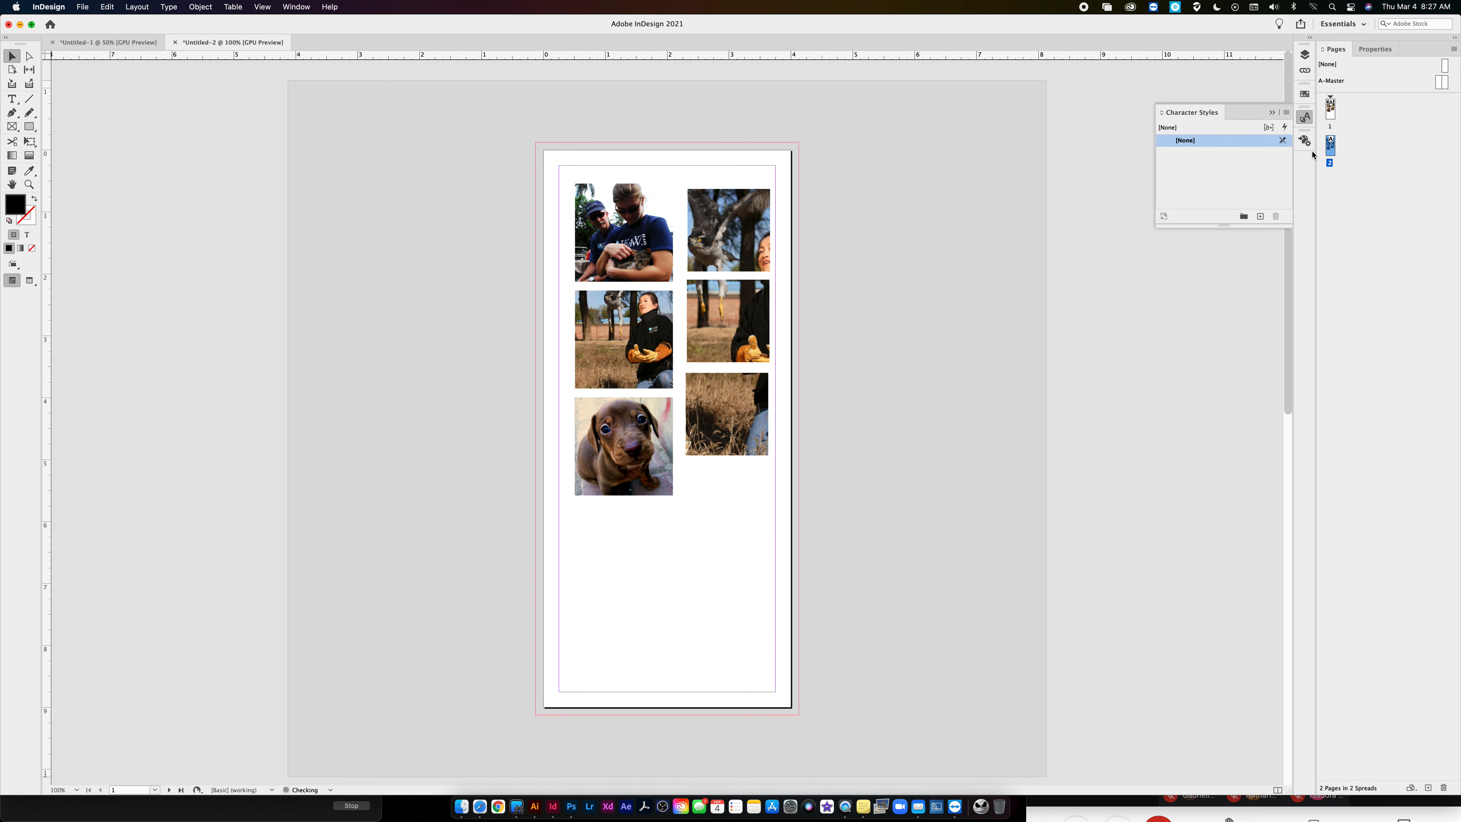
left_click(750, 380)
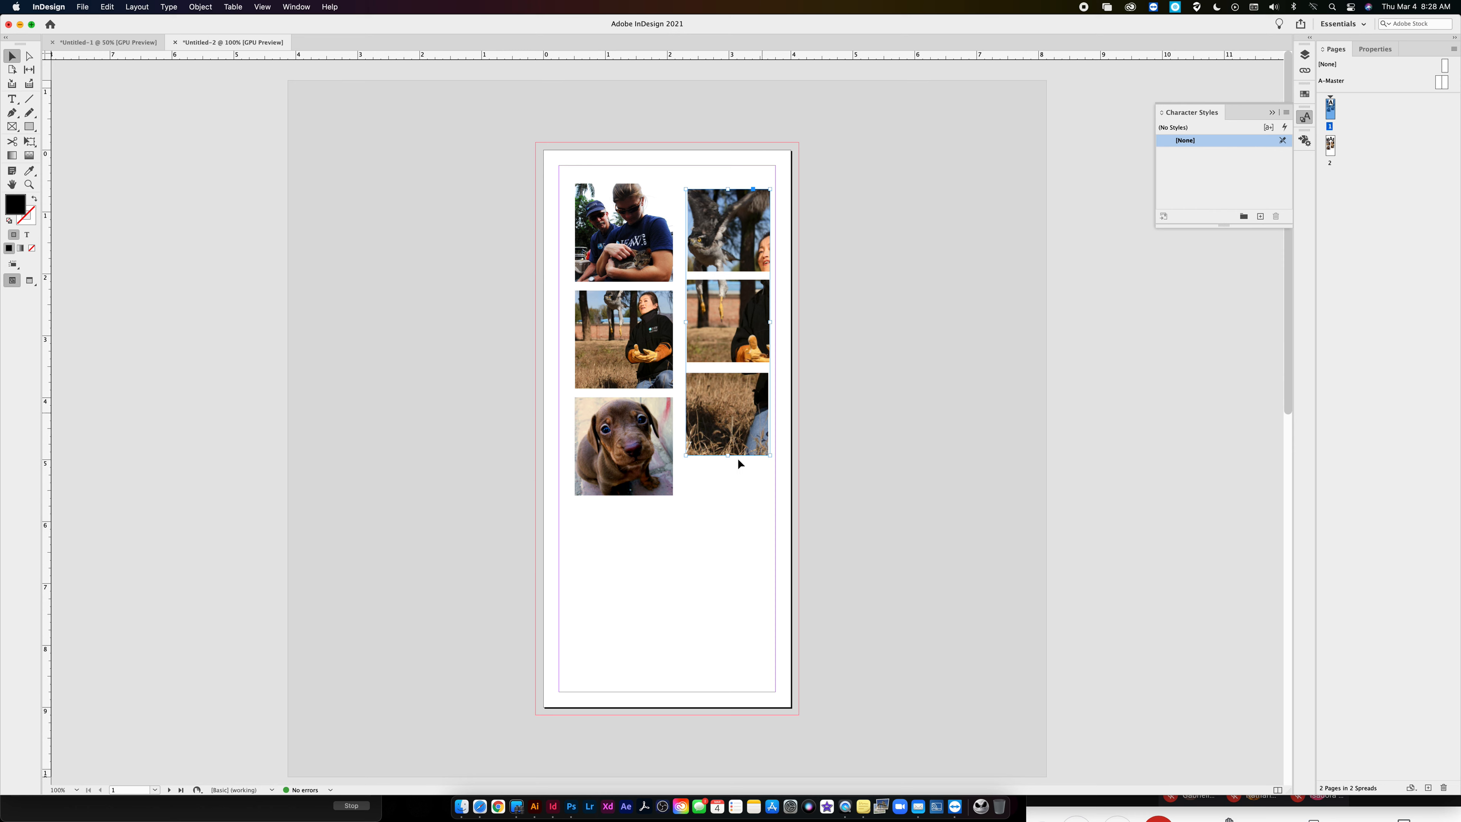
left_click(653, 441)
left_click(210, 6)
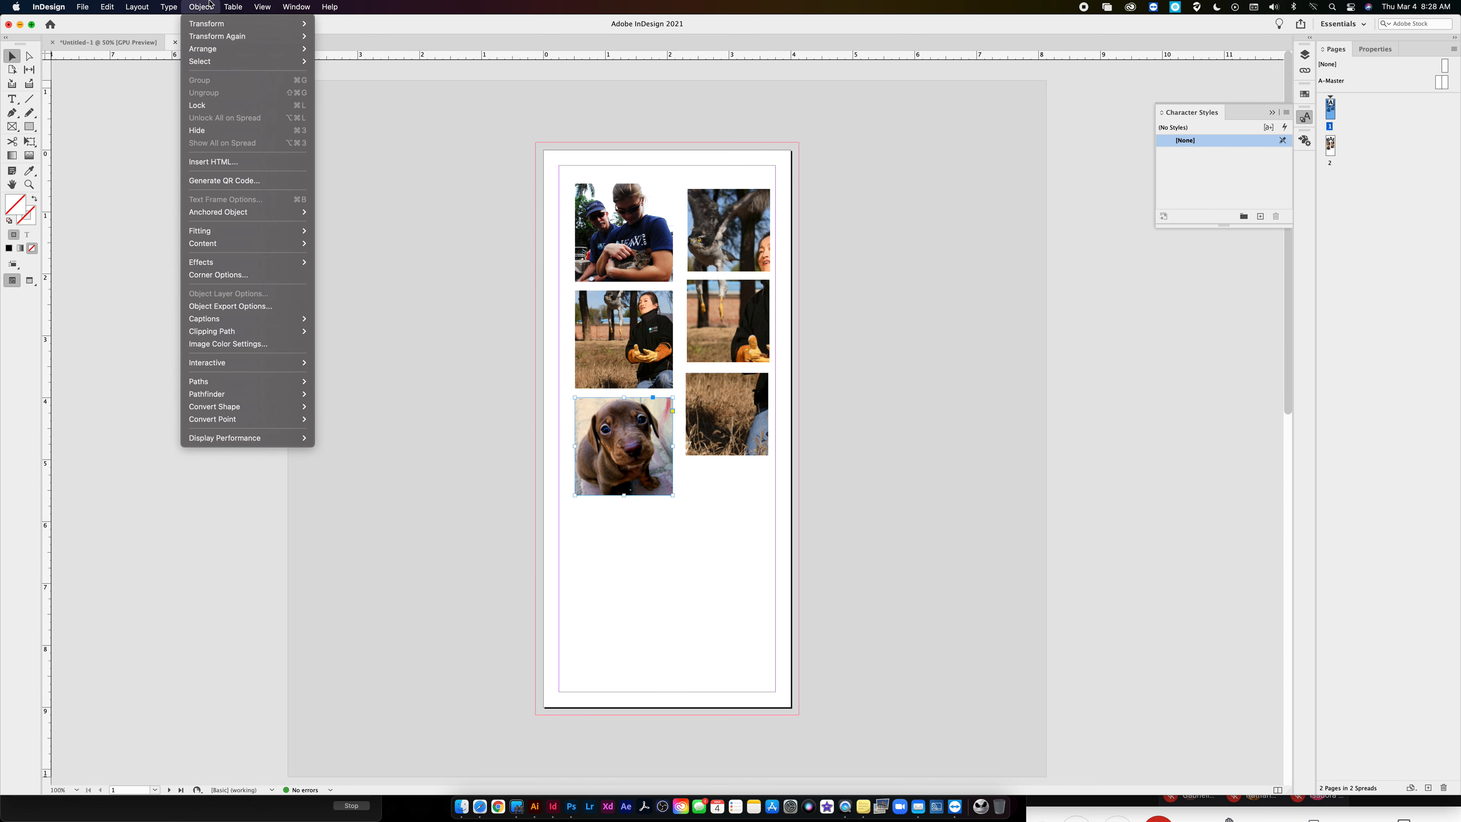
mouse_move(246, 263)
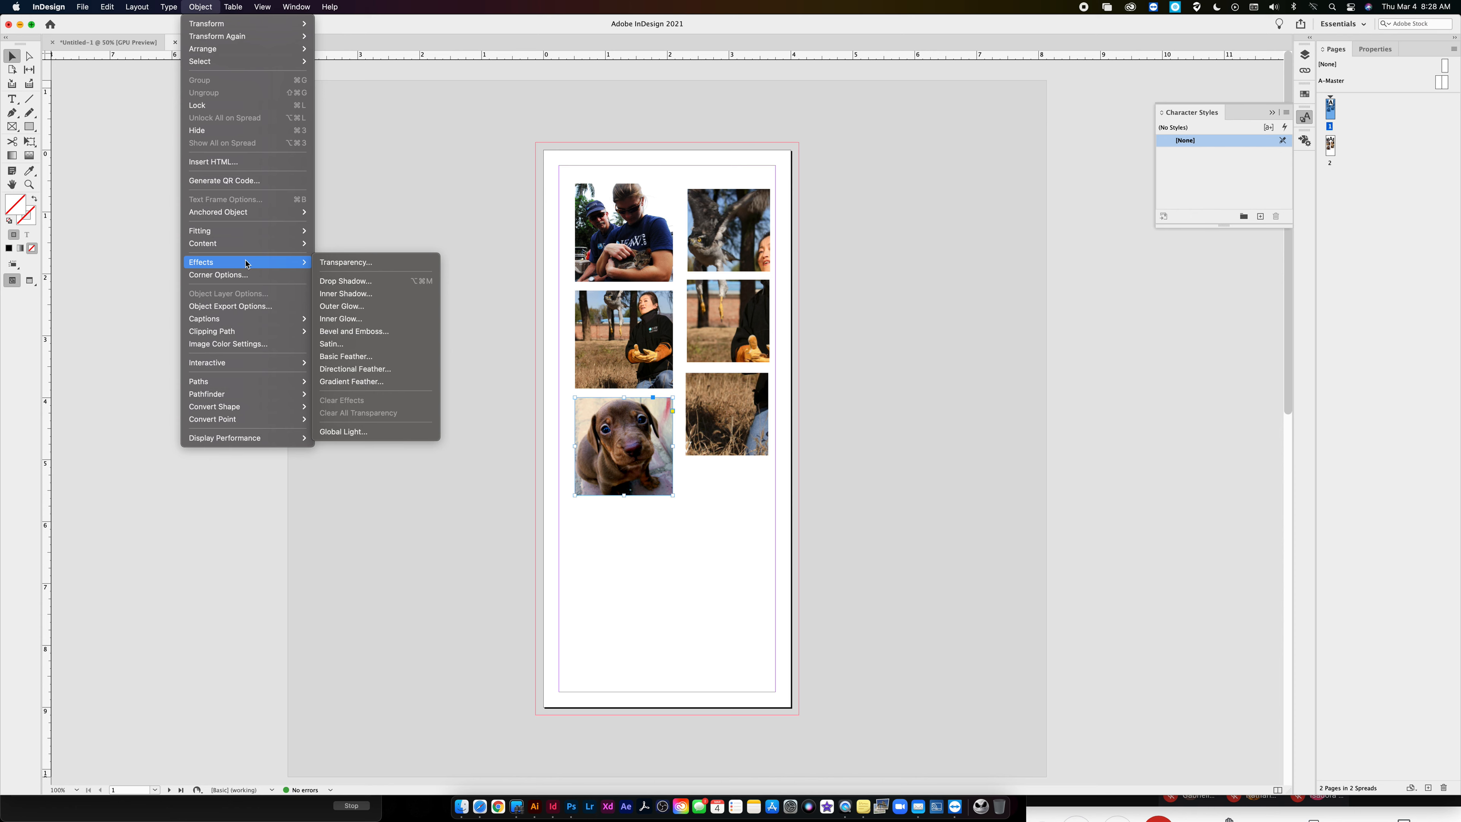
left_click(460, 154)
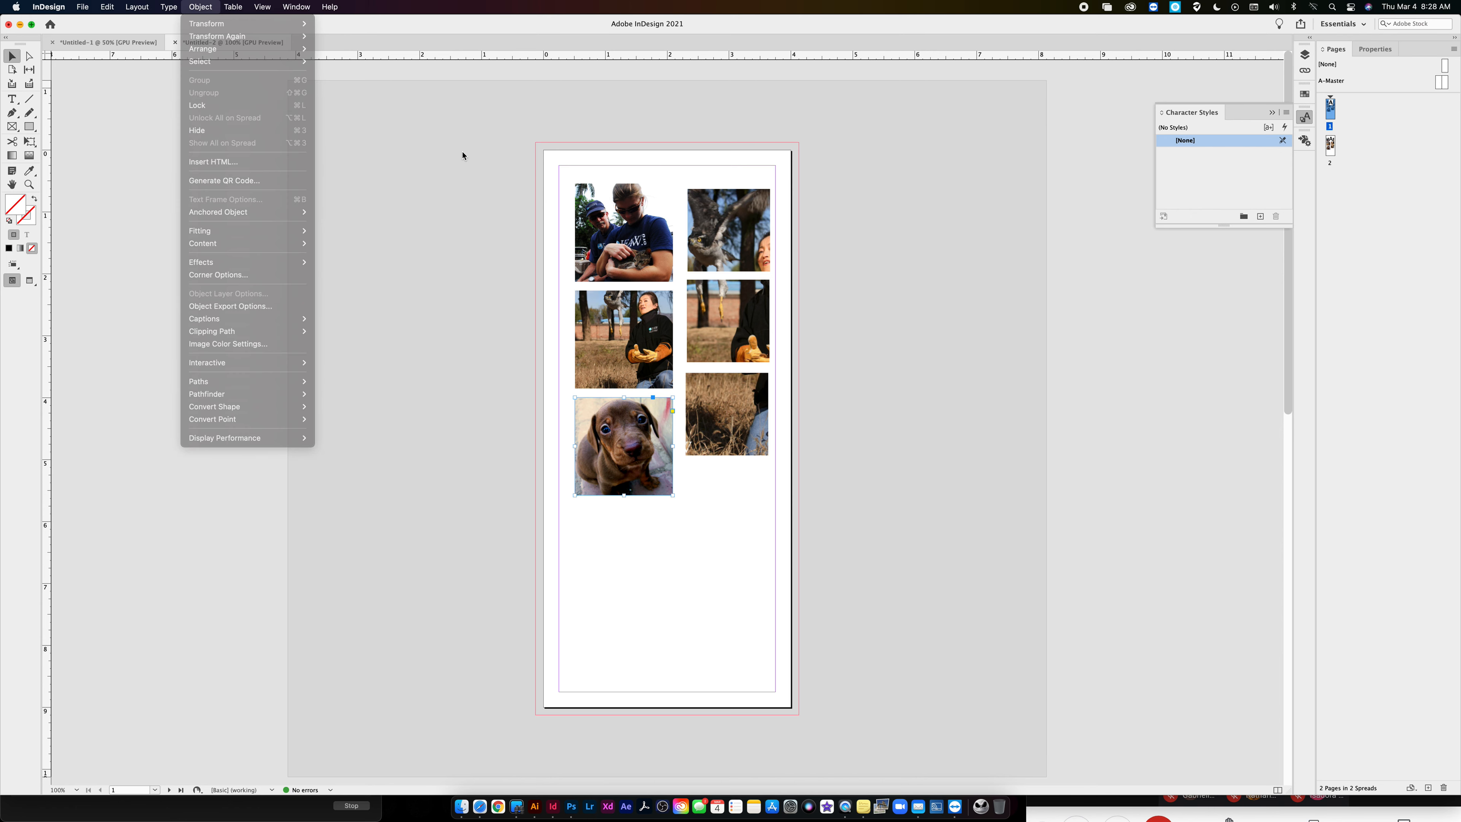
- Delete all the pictures on page 1 and place IFAW Goshawk Release.jpg there at its full size
left_click_drag(570, 156, 795, 500)
key("Delete")
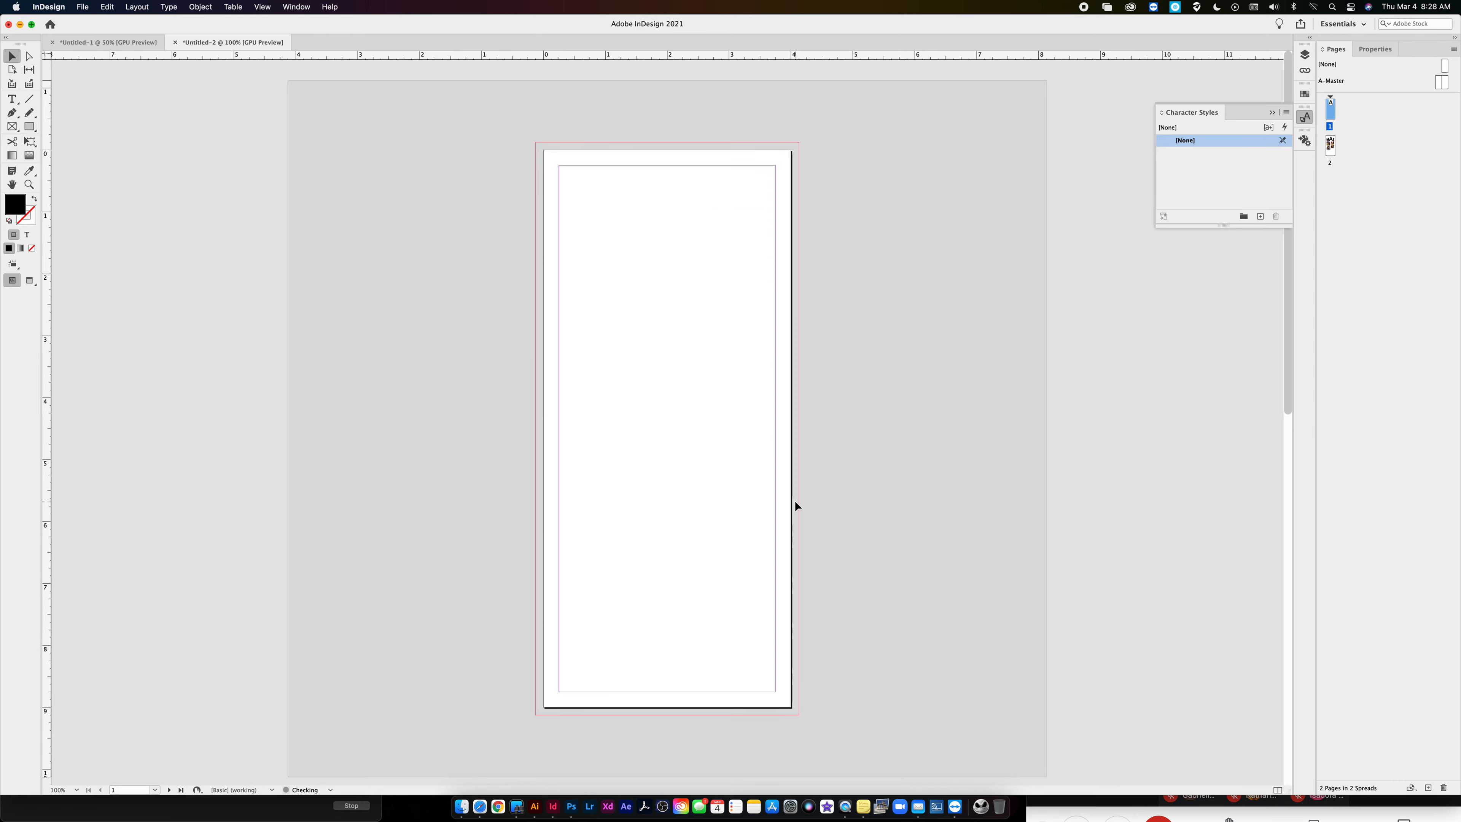
key("super+d")
left_click(500, 152)
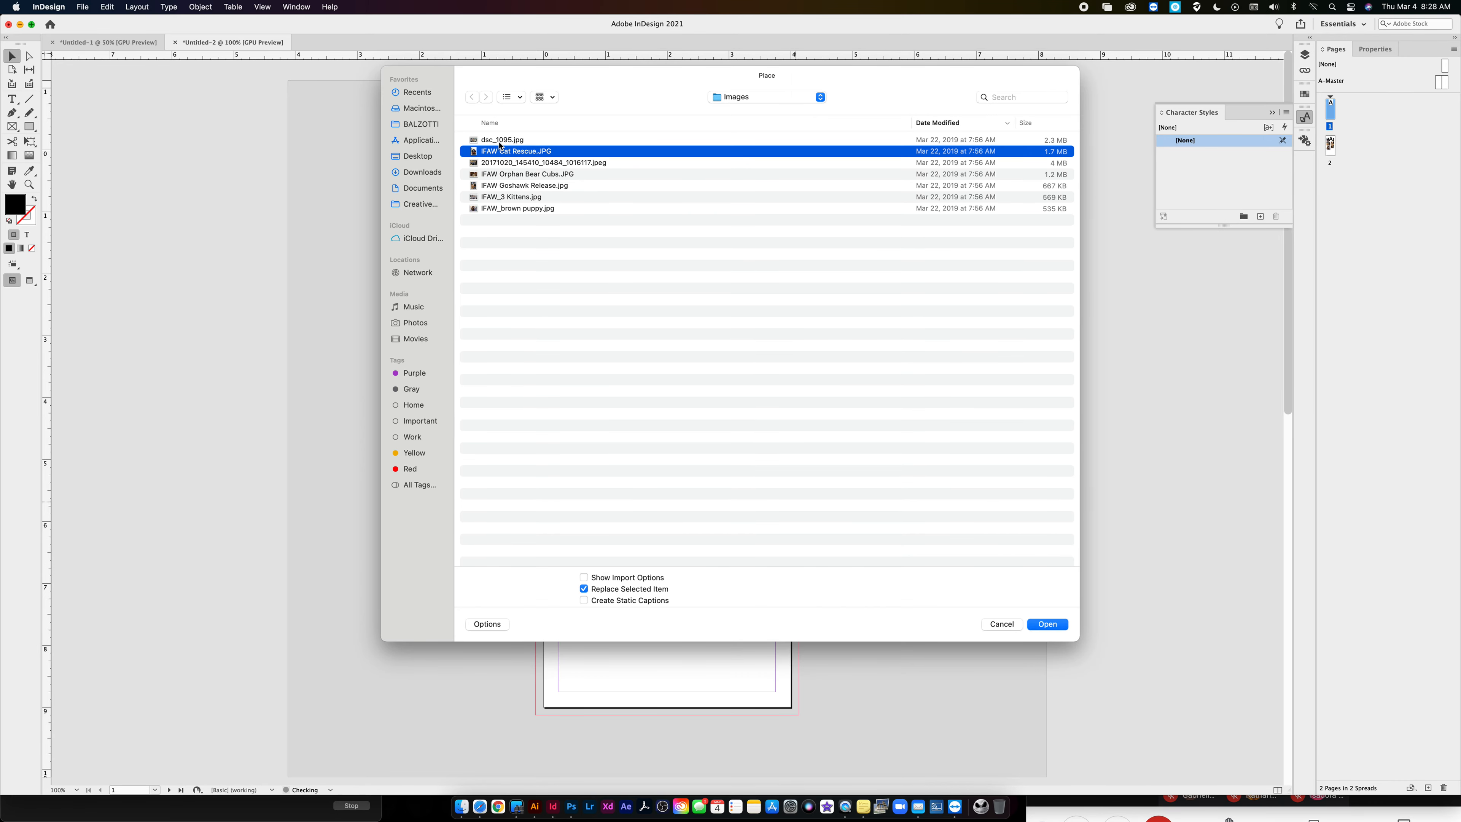
left_click(500, 186)
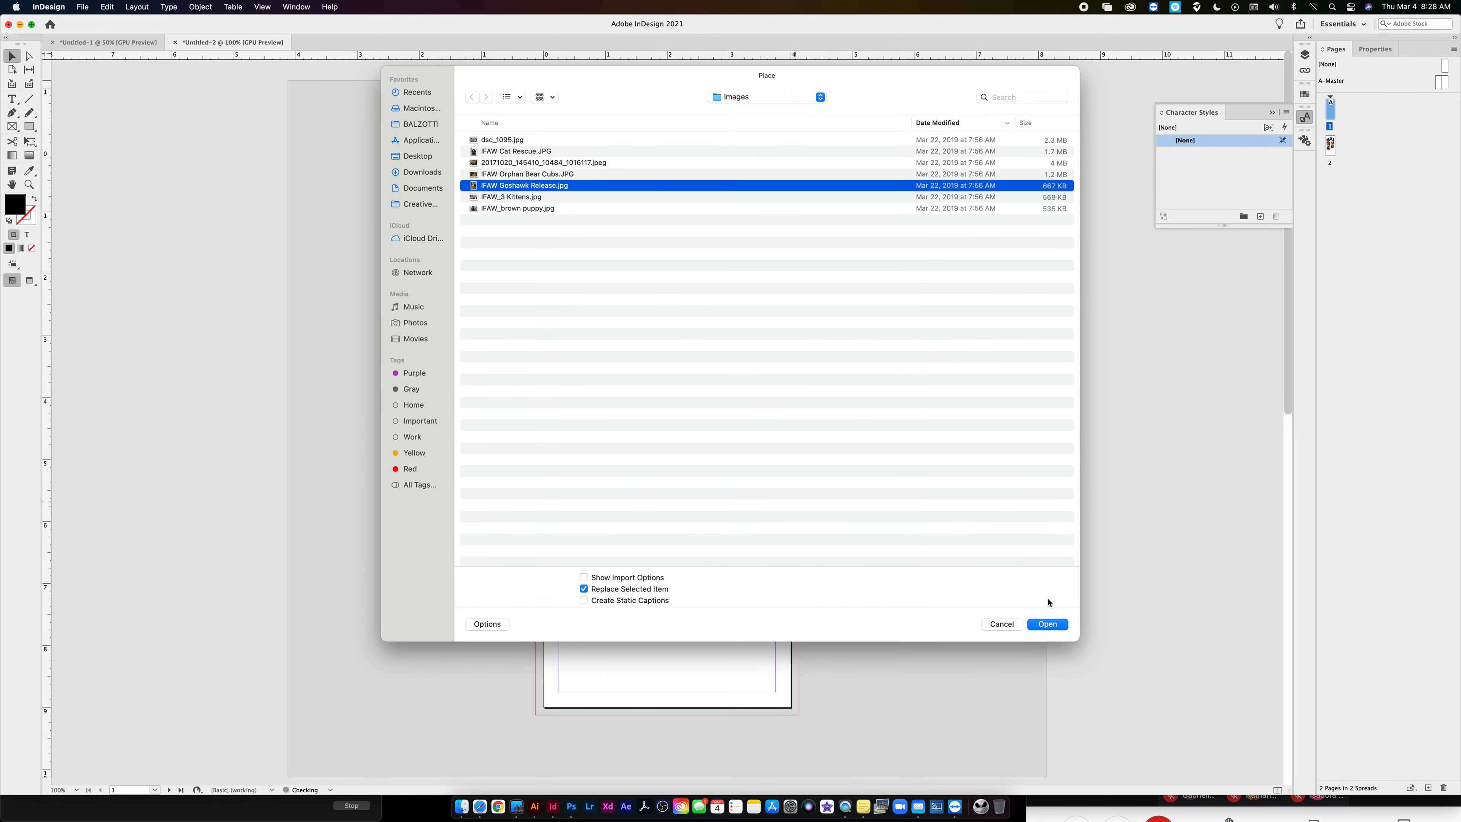
left_click(1047, 624)
left_click(625, 309)
left_click_drag(696, 357, 605, 231)
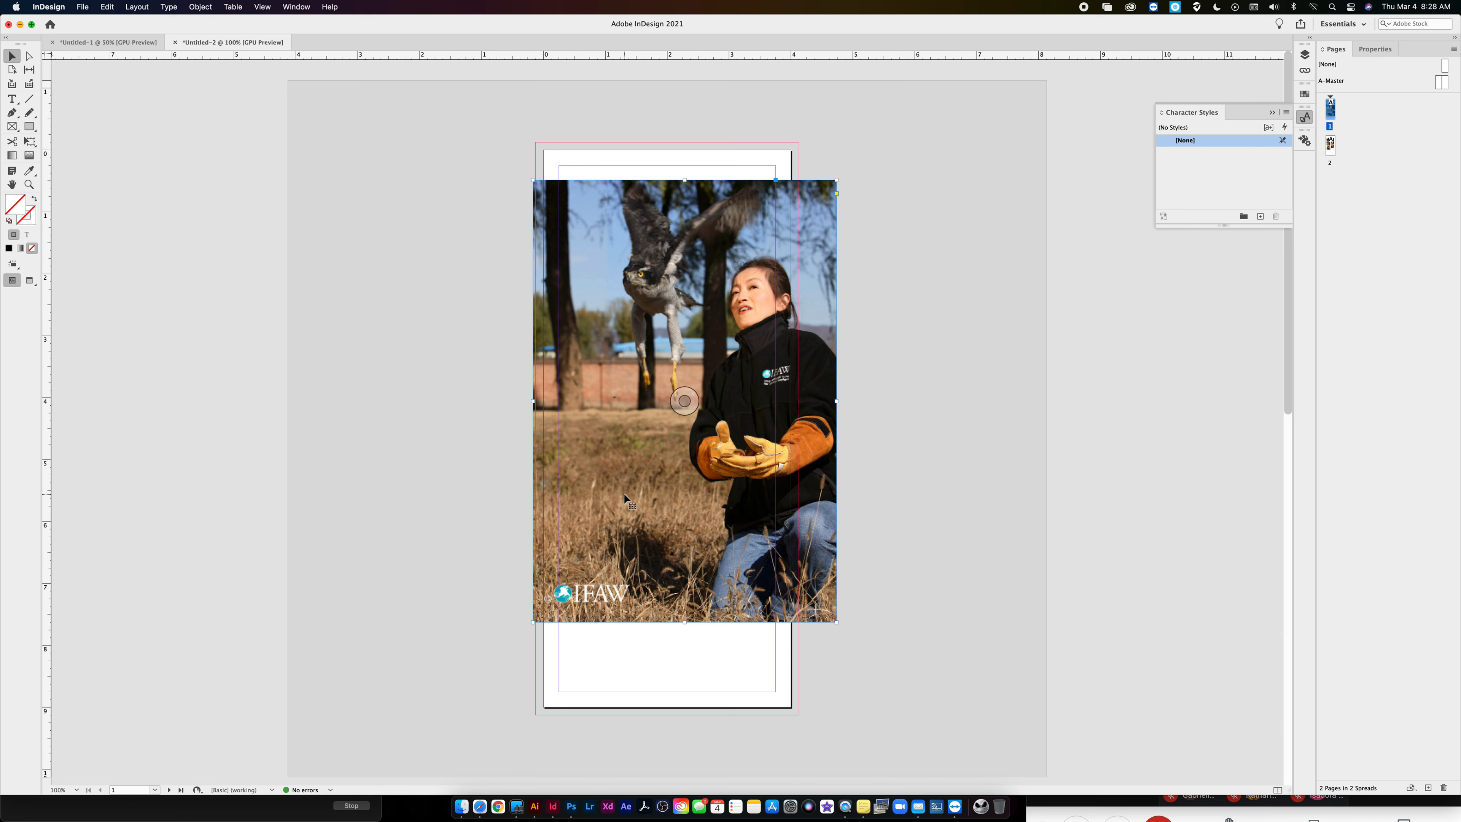
- Draw a black-filled rectangle, move it over the goshawk photo, and resize it to cover the photo exactly
left_click(29, 126)
left_click_drag(360, 194, 584, 559)
left_click(11, 56)
left_click_drag(476, 275, 648, 261)
left_click_drag(758, 362, 835, 364)
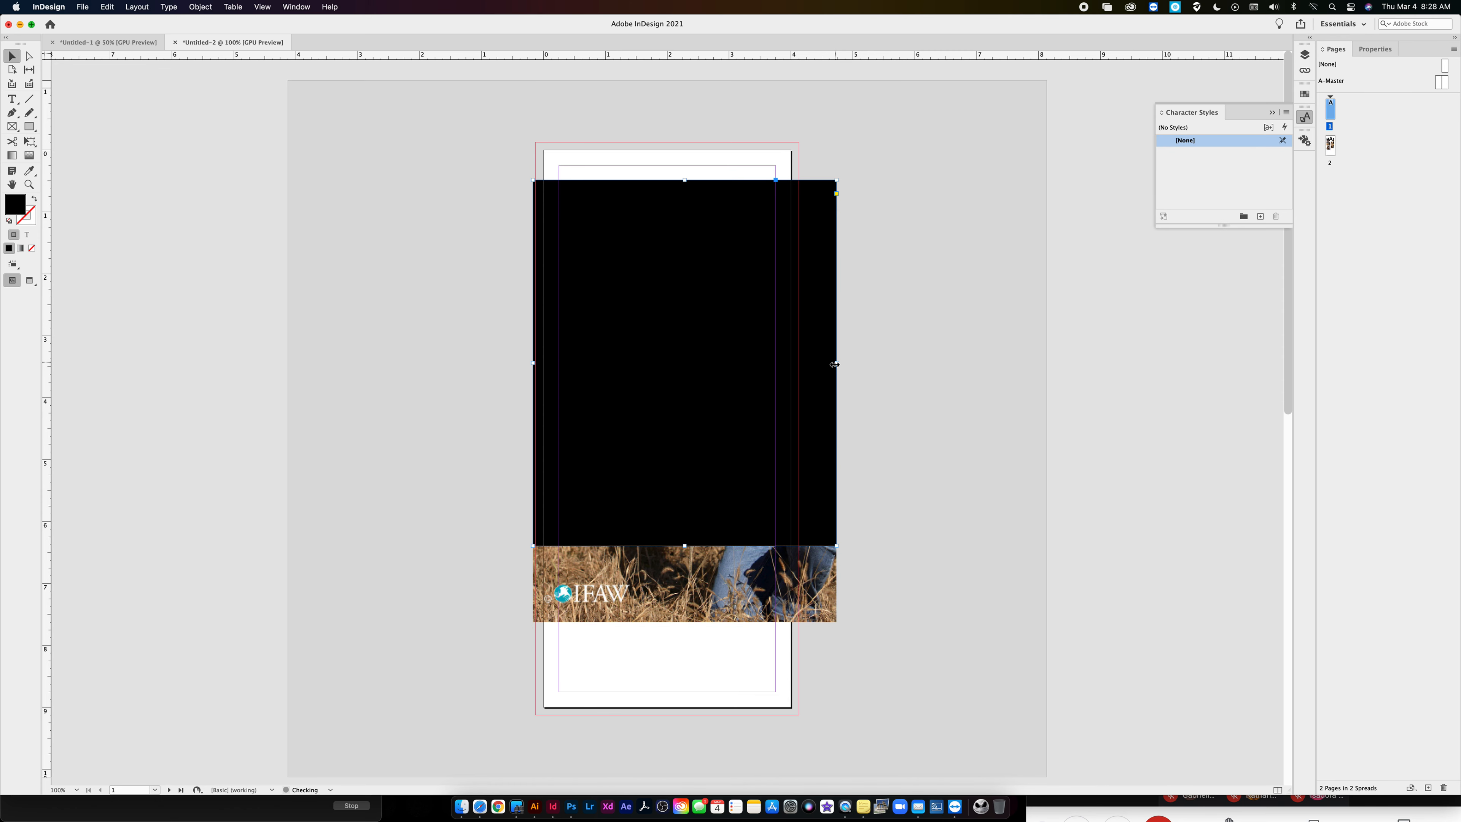
left_click_drag(685, 546, 680, 621)
- Try a Gradient Feather on the black rectangle with the opaque stop moved to about 37.5%
left_click(201, 6)
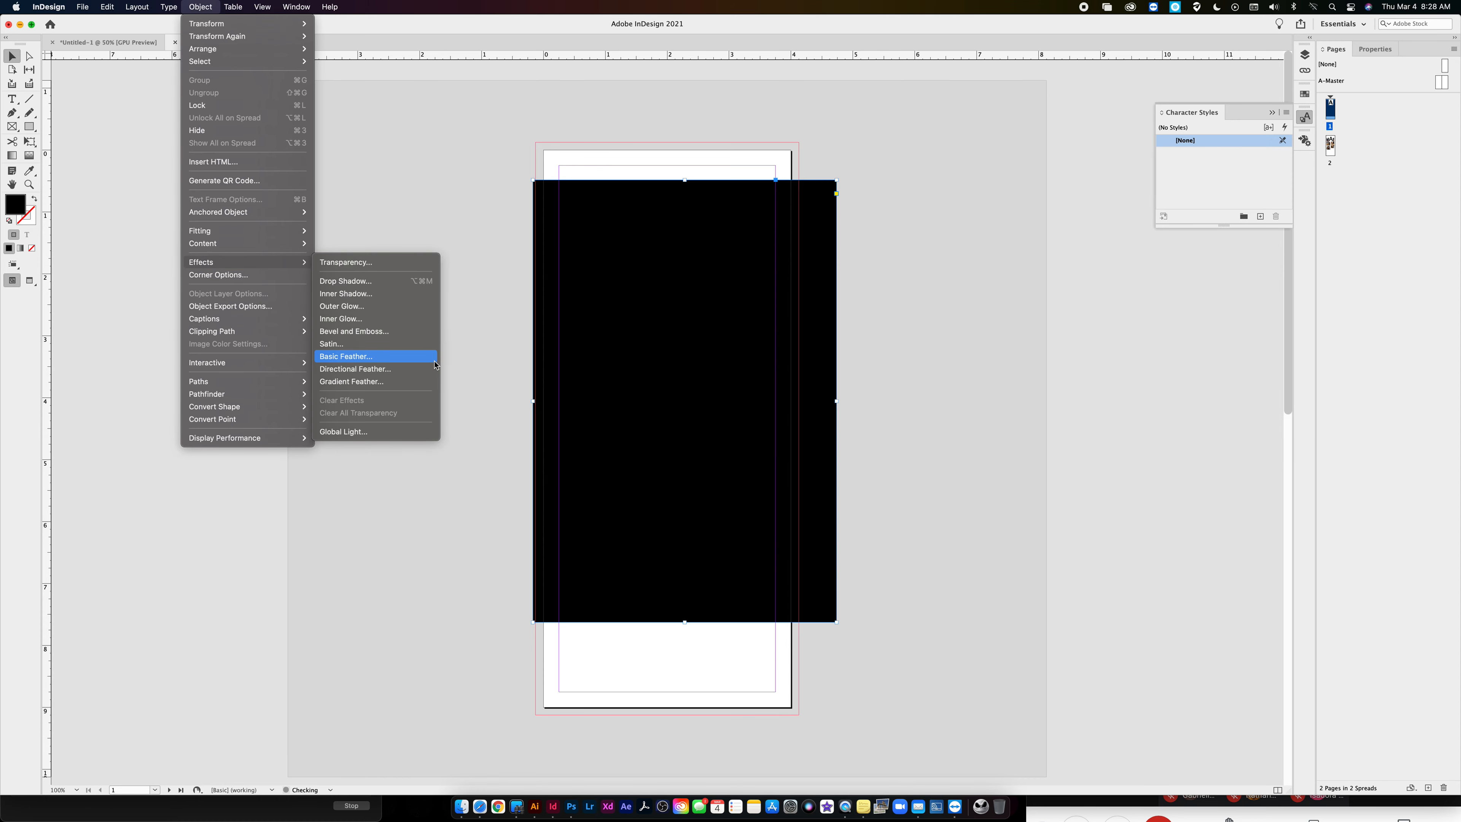
left_click(402, 381)
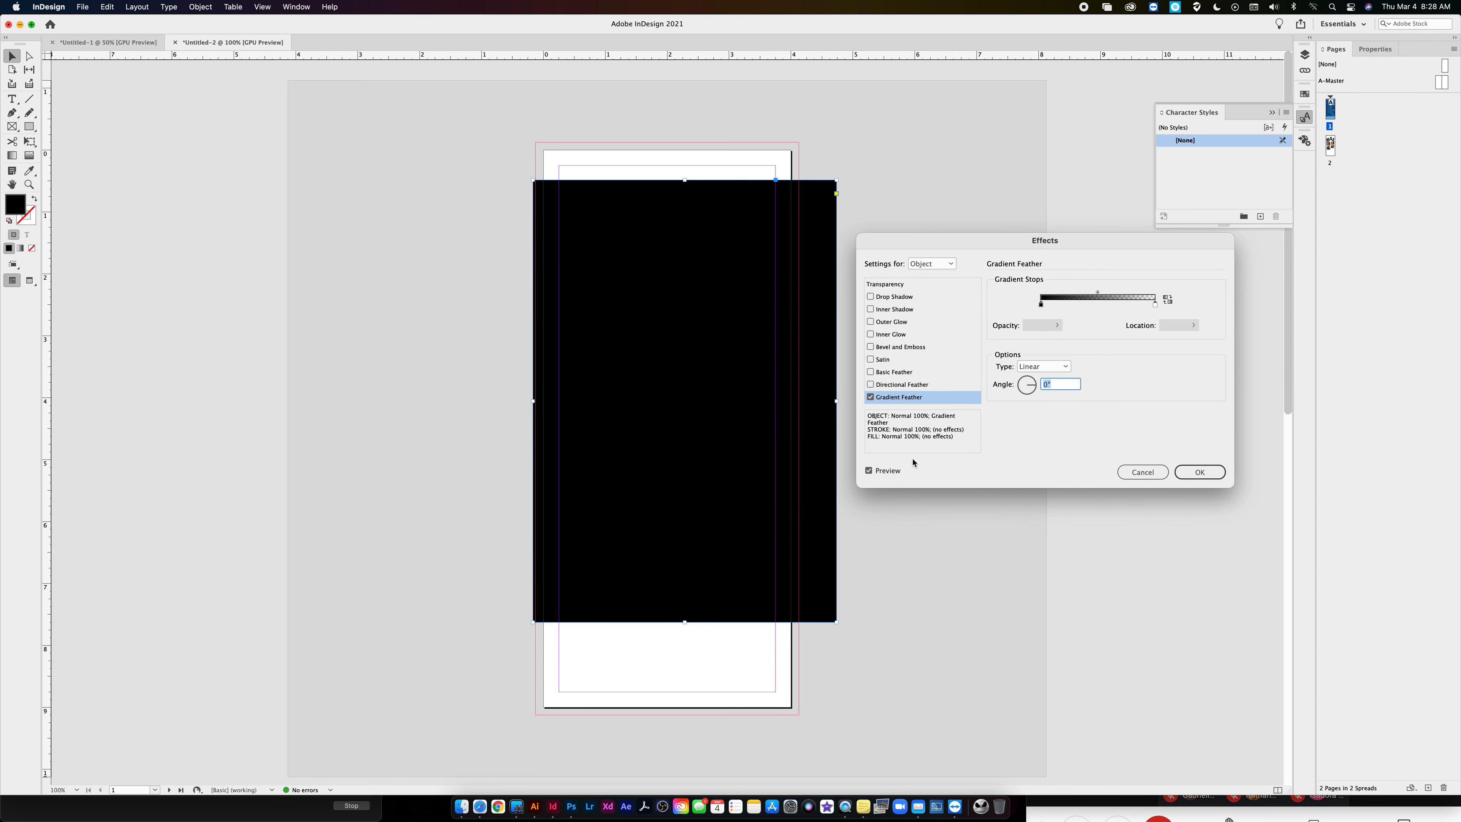
left_click(1155, 305)
left_click_drag(1041, 305, 1084, 307)
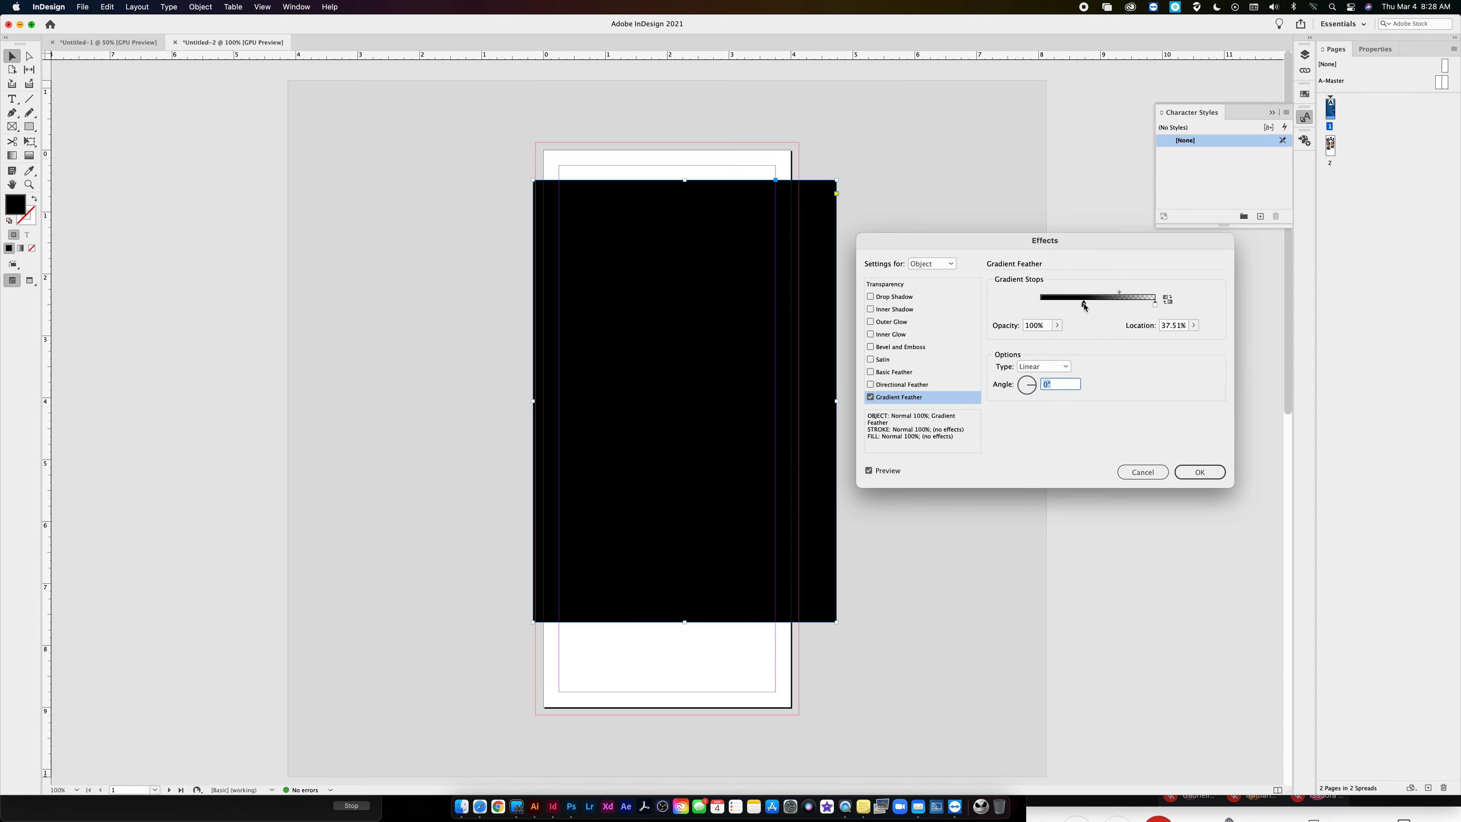
left_click(1142, 472)
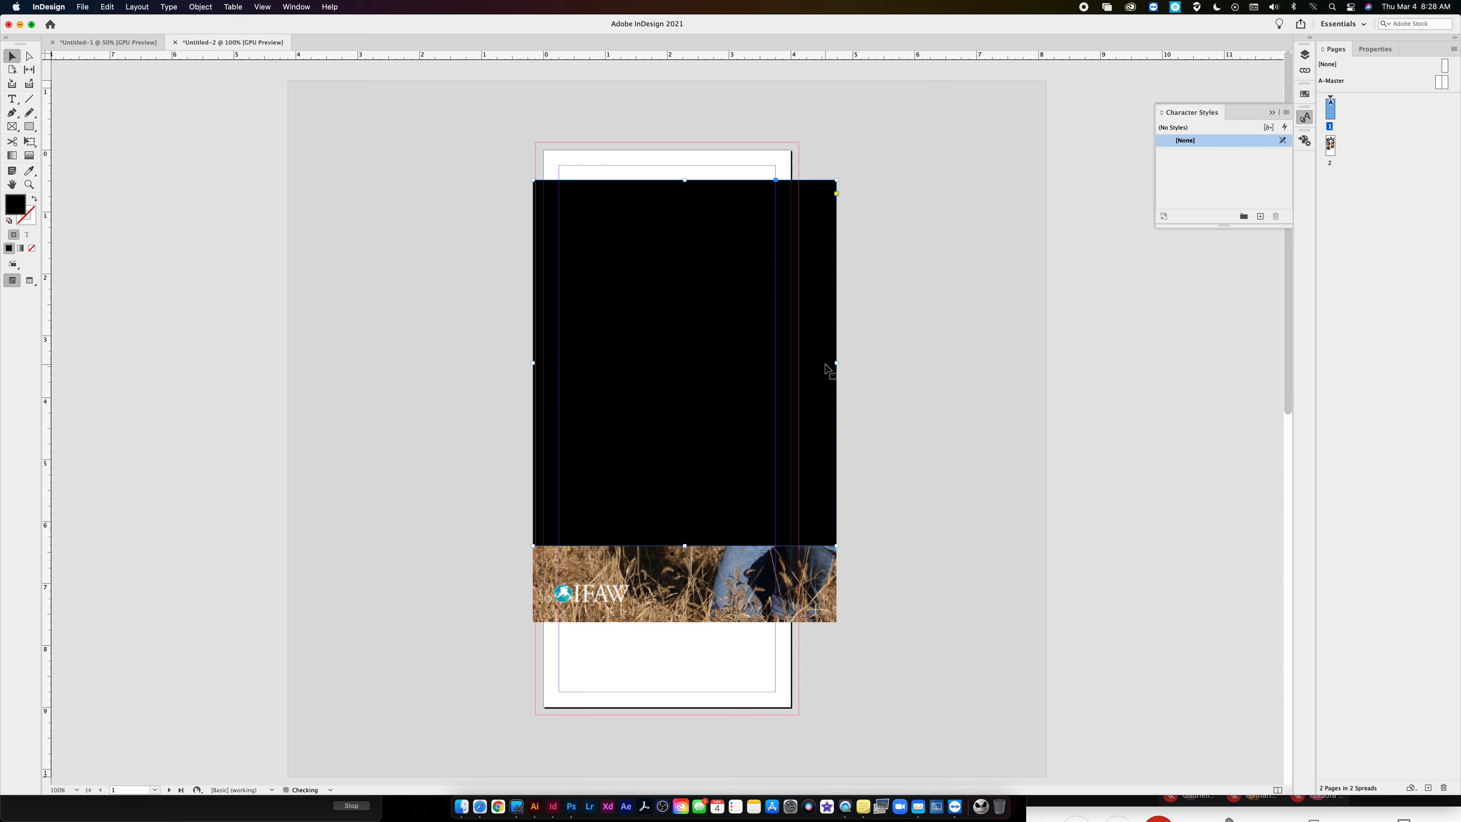
- Stretch the black rectangle down to cover the whole photo and try a Directional Feather with a wider top feather
left_click_drag(684, 545, 690, 622)
left_click(200, 7)
mouse_move(276, 261)
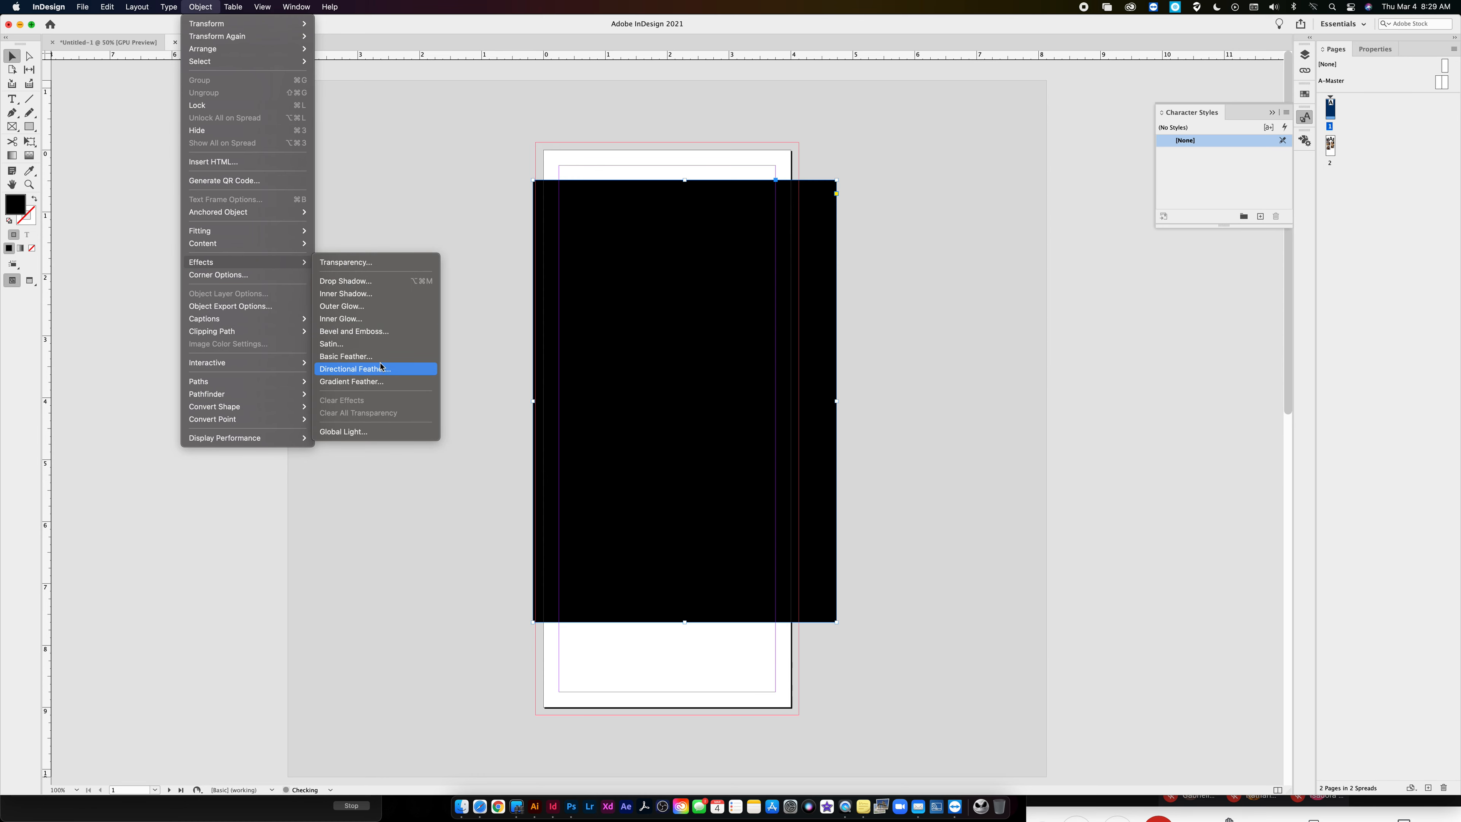
left_click(368, 369)
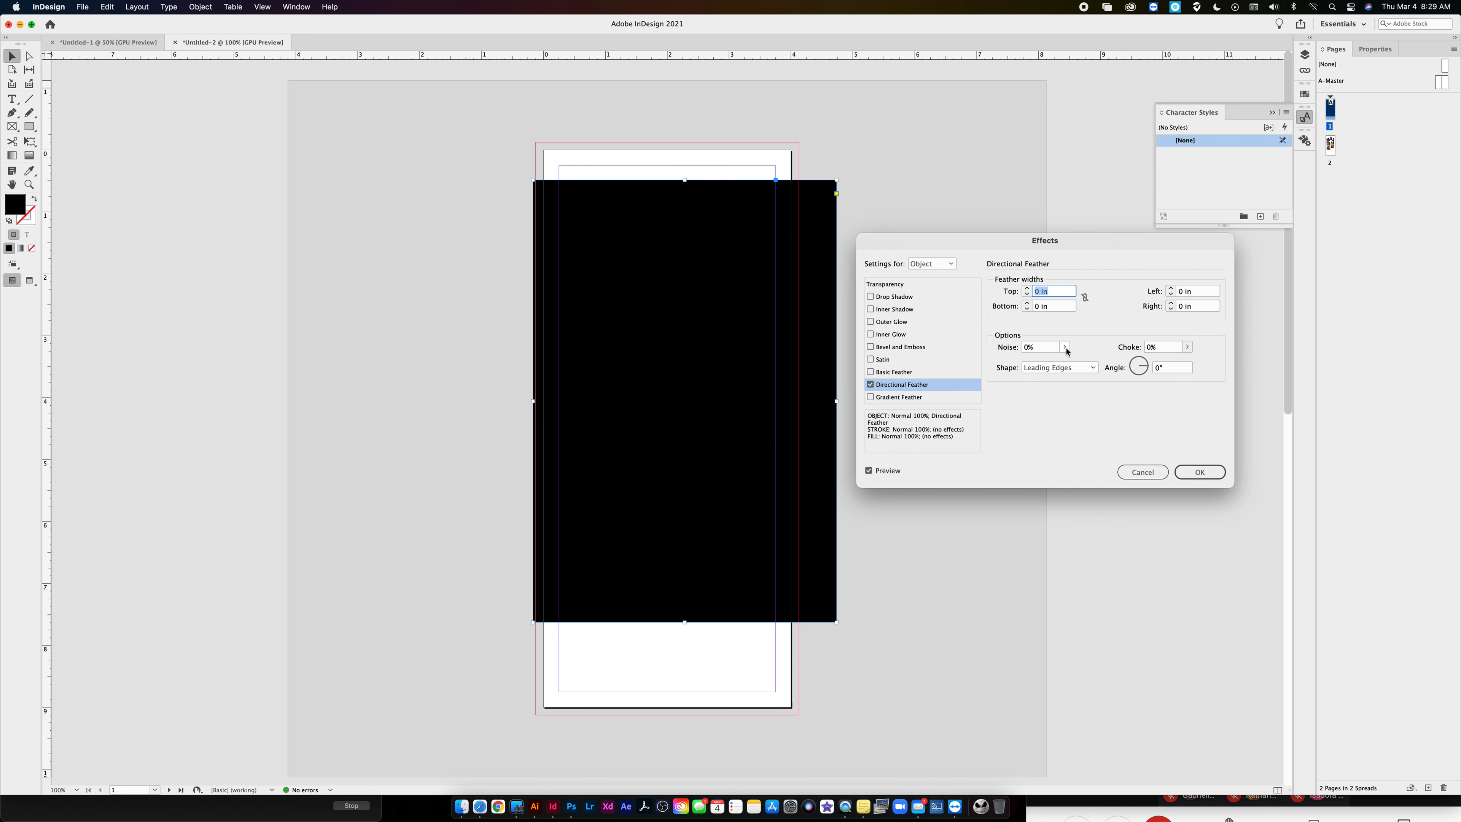
left_click(1027, 287)
left_click(1027, 288)
left_click(1027, 288)
left_click(1028, 288)
left_click(1027, 287)
left_click(1027, 287)
left_click(1027, 288)
left_click(1027, 287)
left_click(1027, 288)
left_click(1027, 287)
left_click(1027, 288)
left_click(1027, 288)
left_click(1027, 287)
left_click(1027, 288)
- Try the Basic Feather, Gradient Feather and Bevel and Emboss effects on the black rectangle, checking the preview, and discard the changes
left_click(869, 470)
left_click(883, 397)
left_click(871, 372)
left_click(870, 384)
left_click(871, 397)
left_click(873, 347)
left_click(871, 348)
left_click(870, 372)
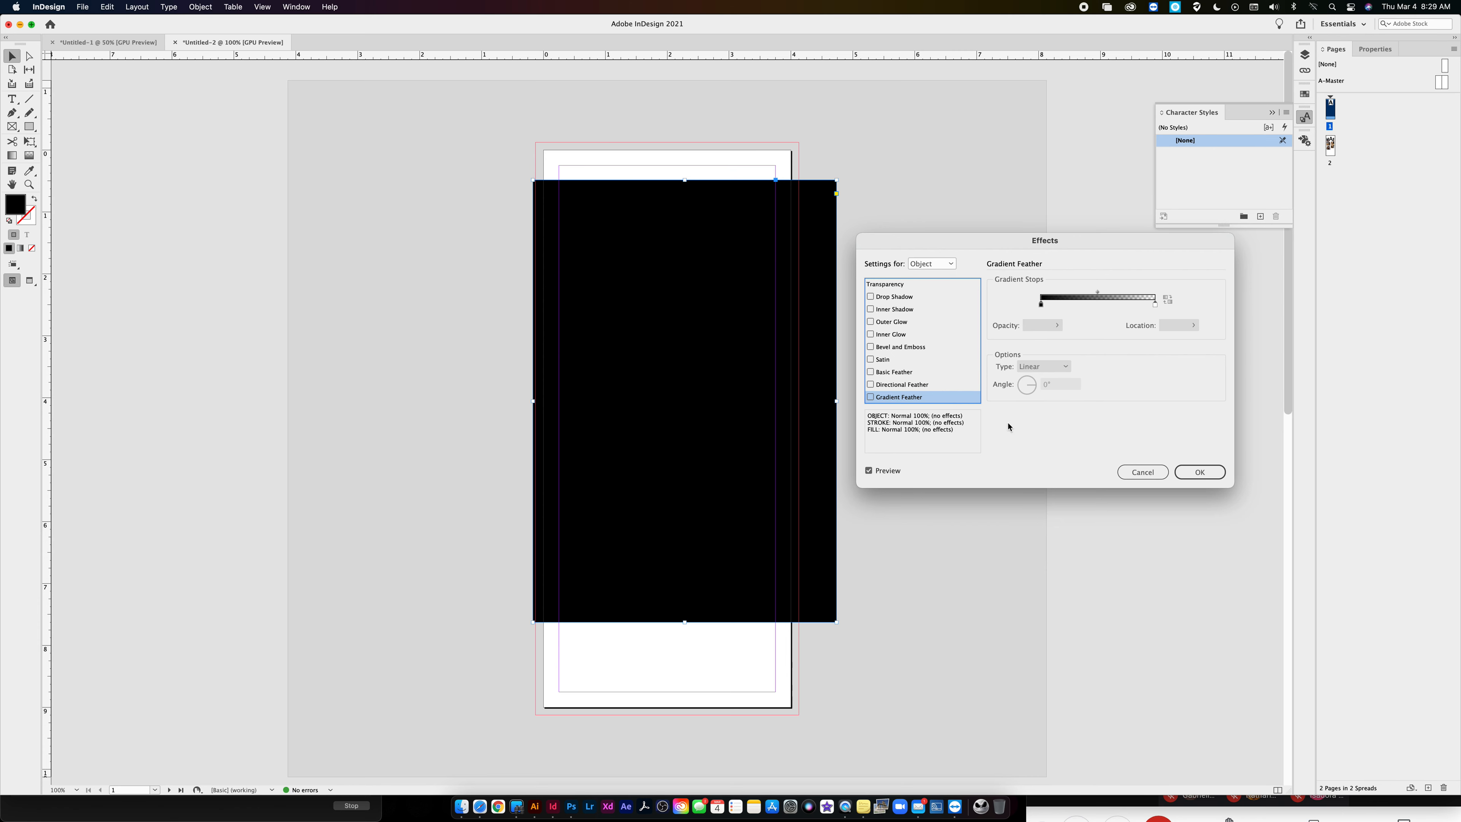
left_click(1142, 472)
- Move the black rectangle partly off the goshawk photo and lower its opacity to 40%
left_click_drag(667, 231, 556, 223)
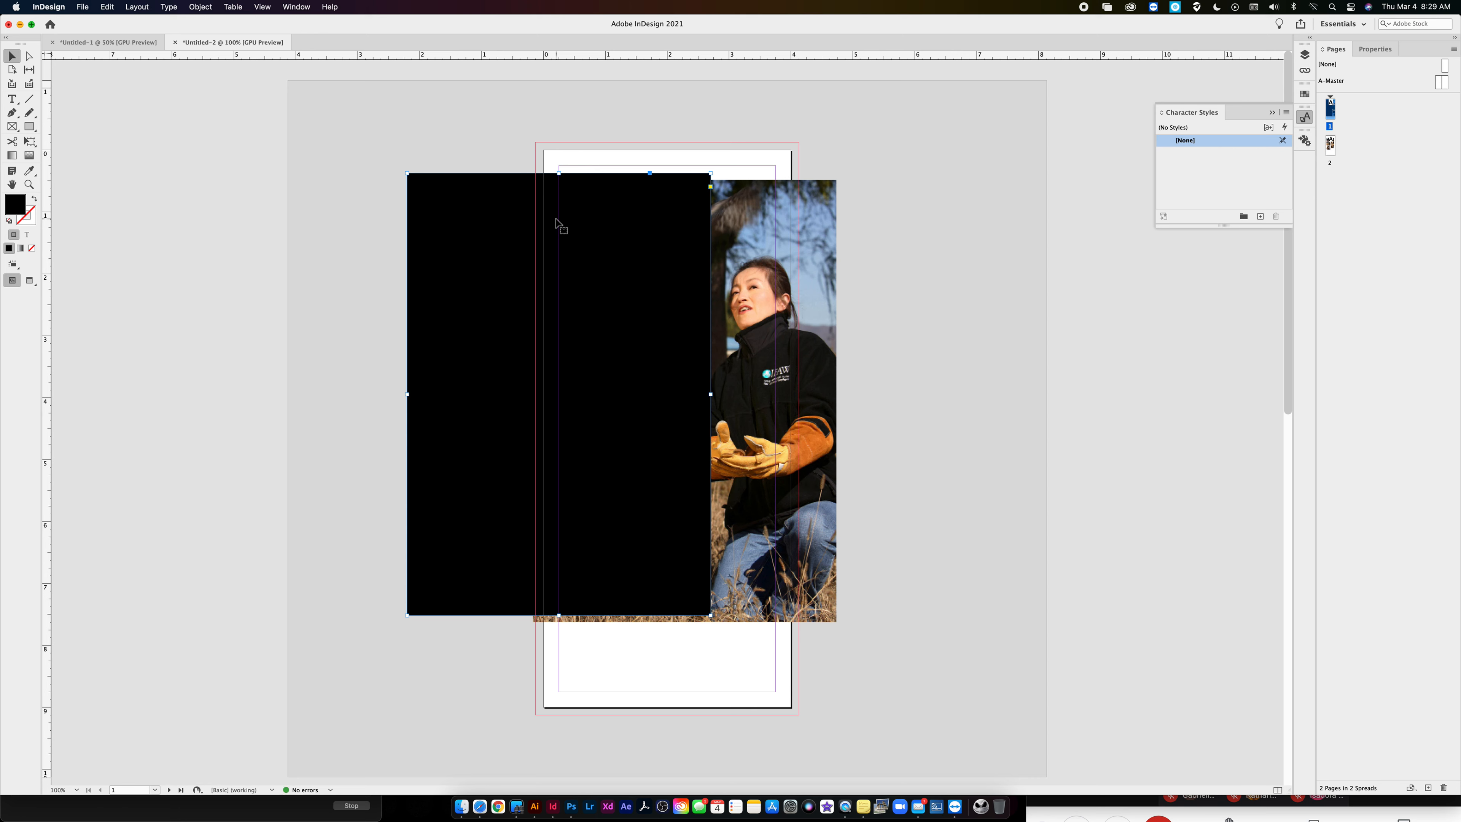
left_click_drag(463, 217, 342, 190)
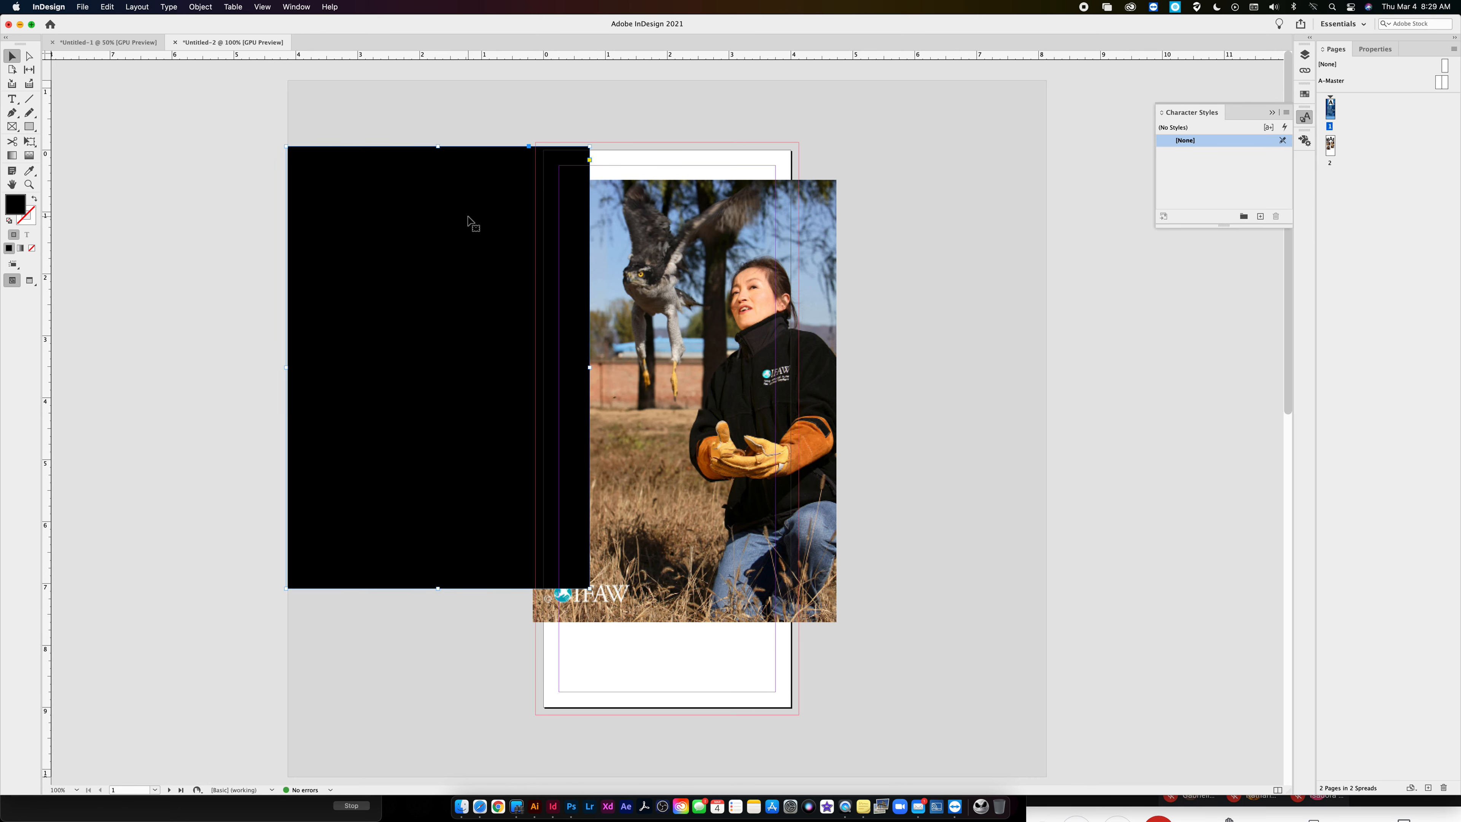
left_click(1373, 50)
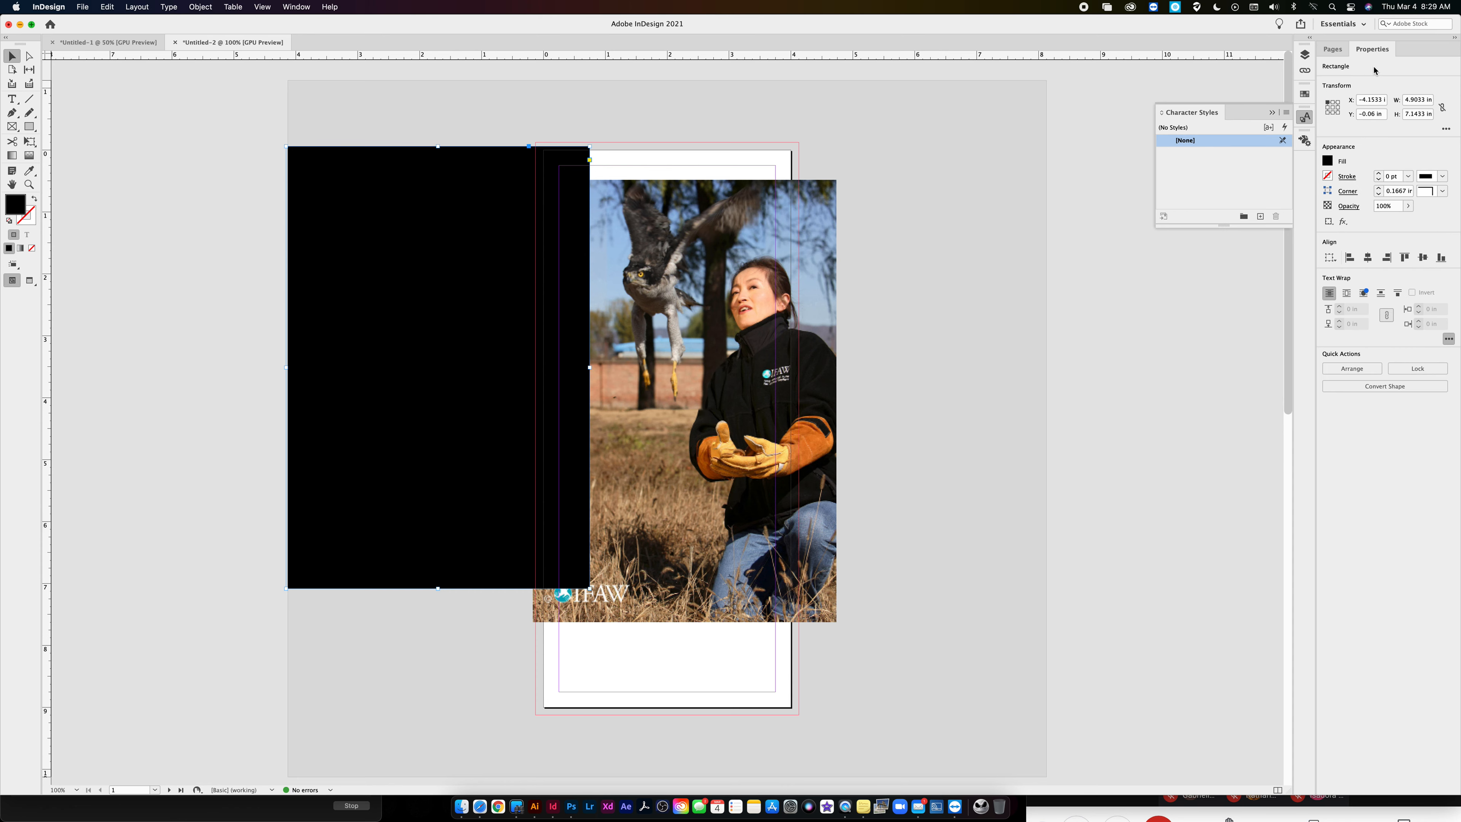
left_click(1407, 205)
left_click_drag(1386, 223, 1371, 224)
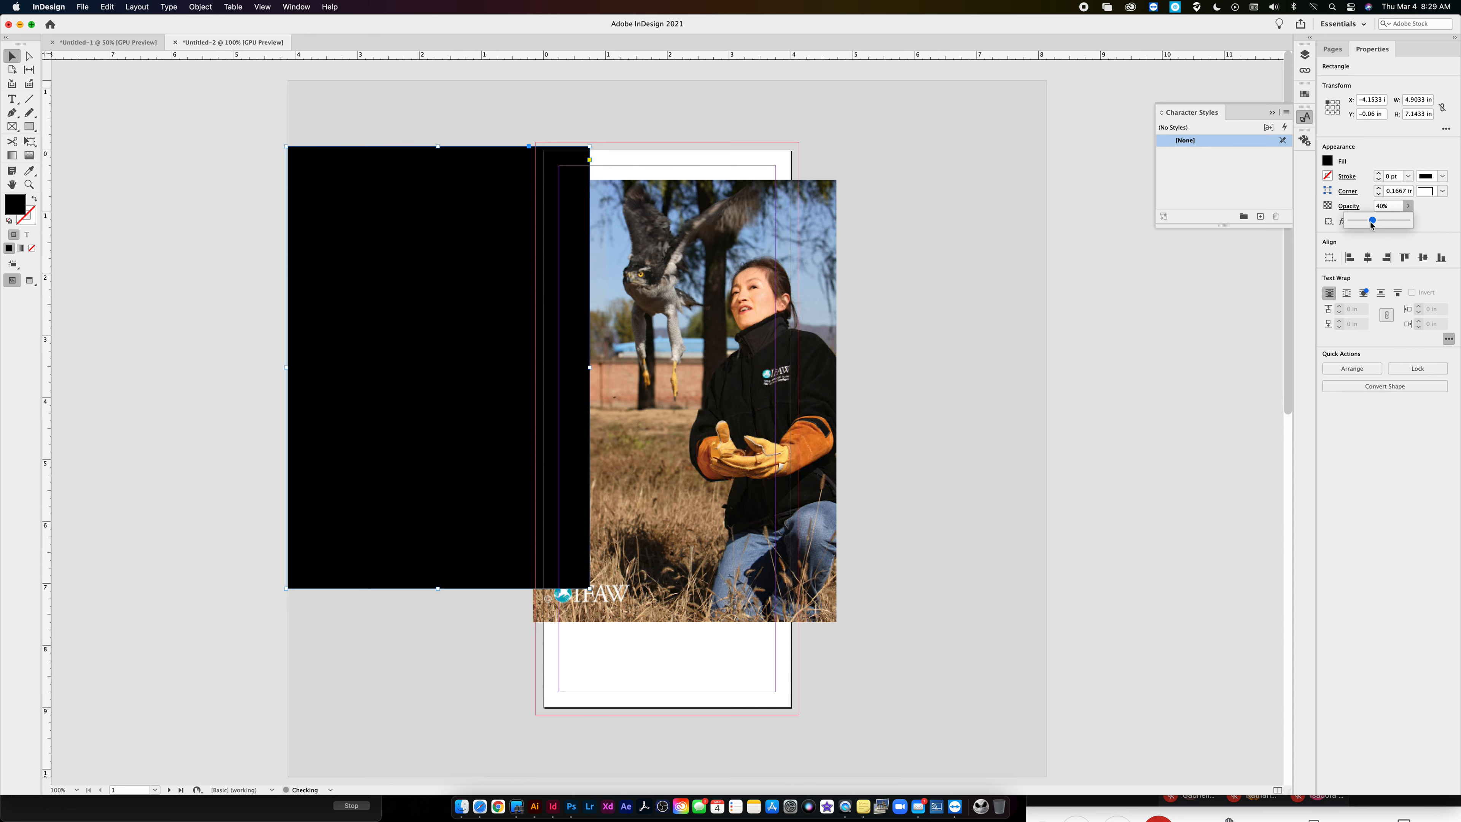
left_click(461, 190)
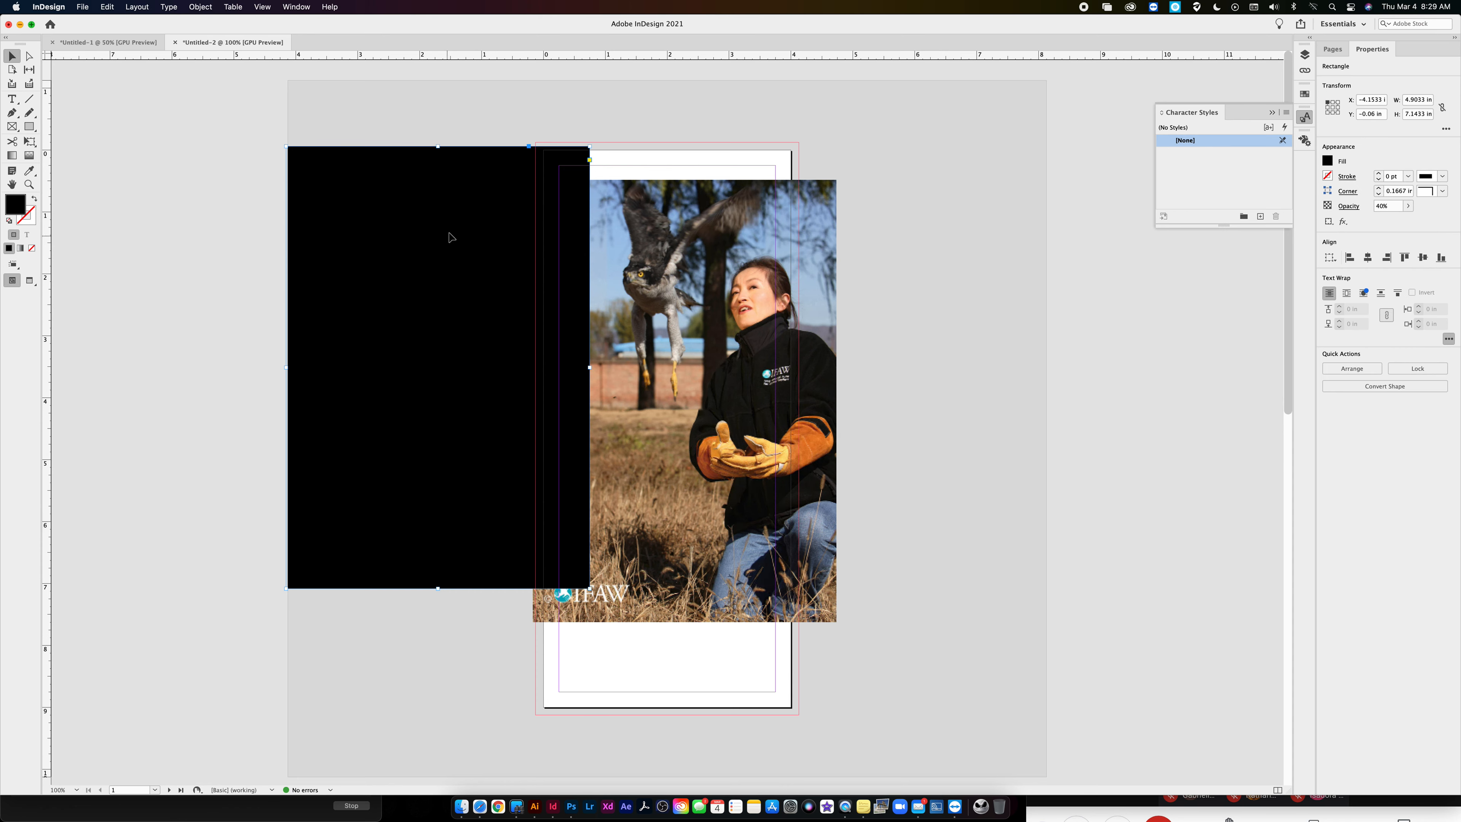
- Shift the black rectangle around beside the goshawk photo and delete it
left_click_drag(460, 176, 449, 233)
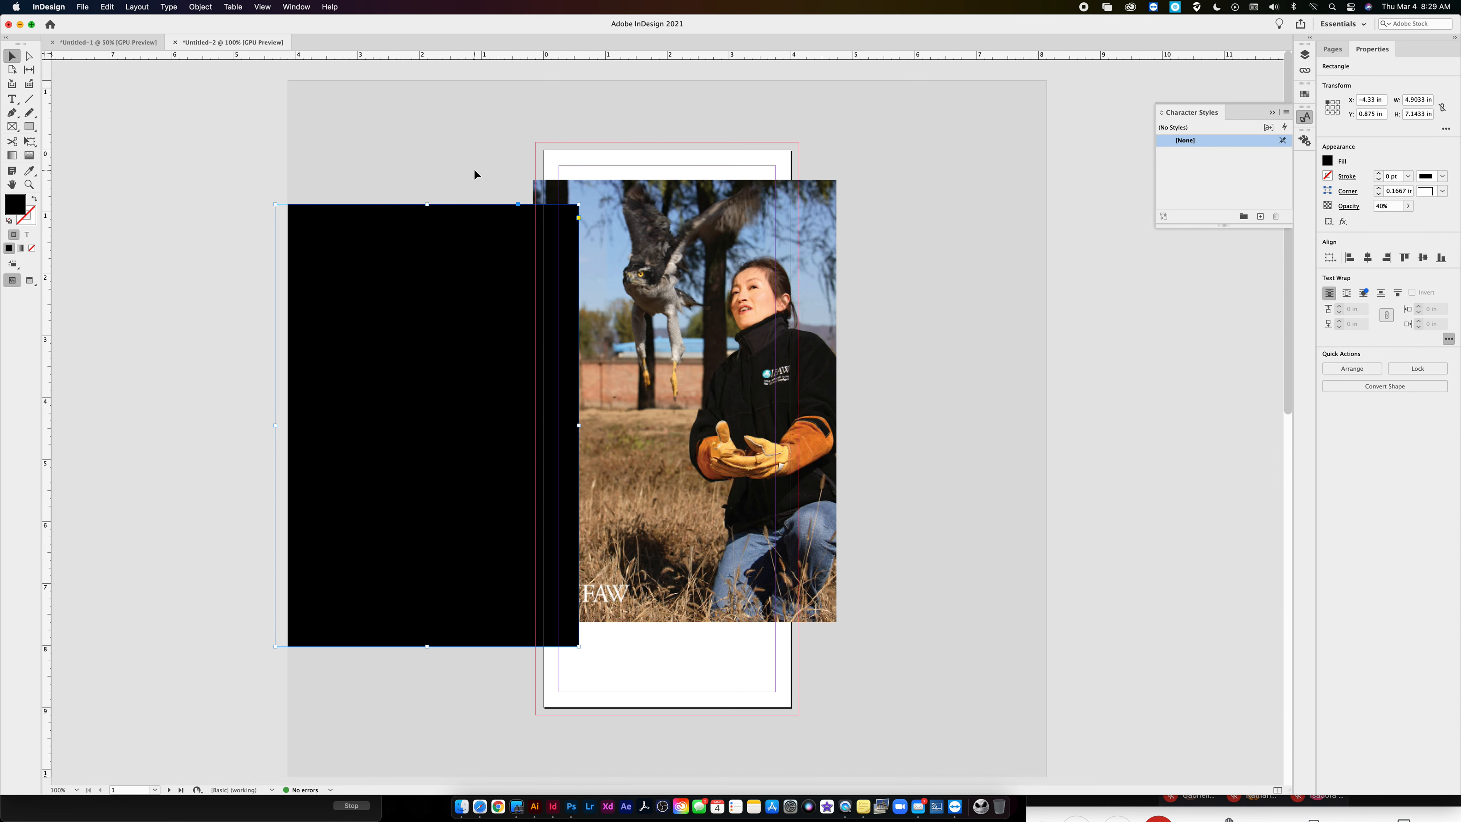
left_click_drag(447, 254, 418, 202)
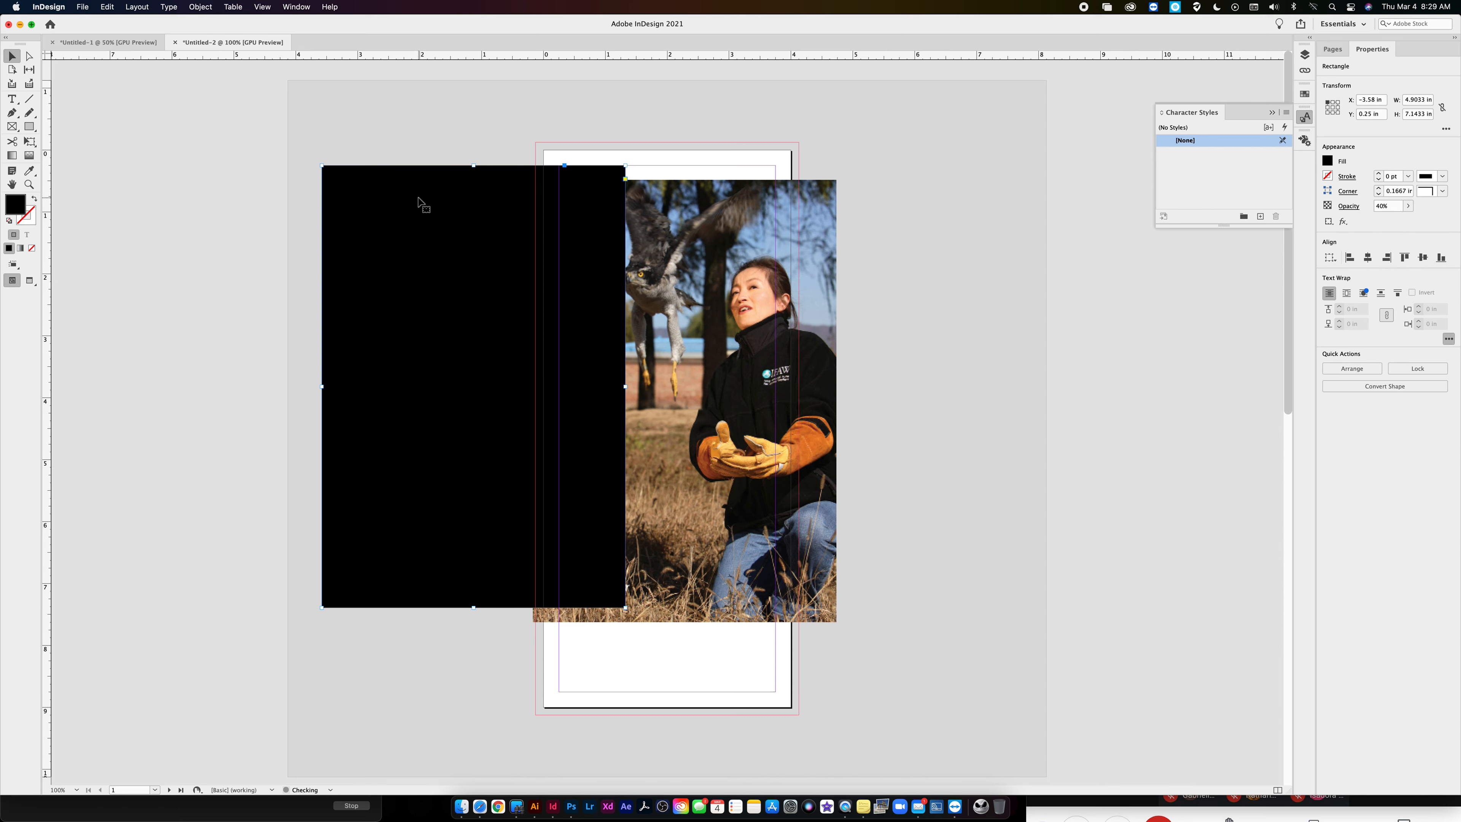
key("Delete")
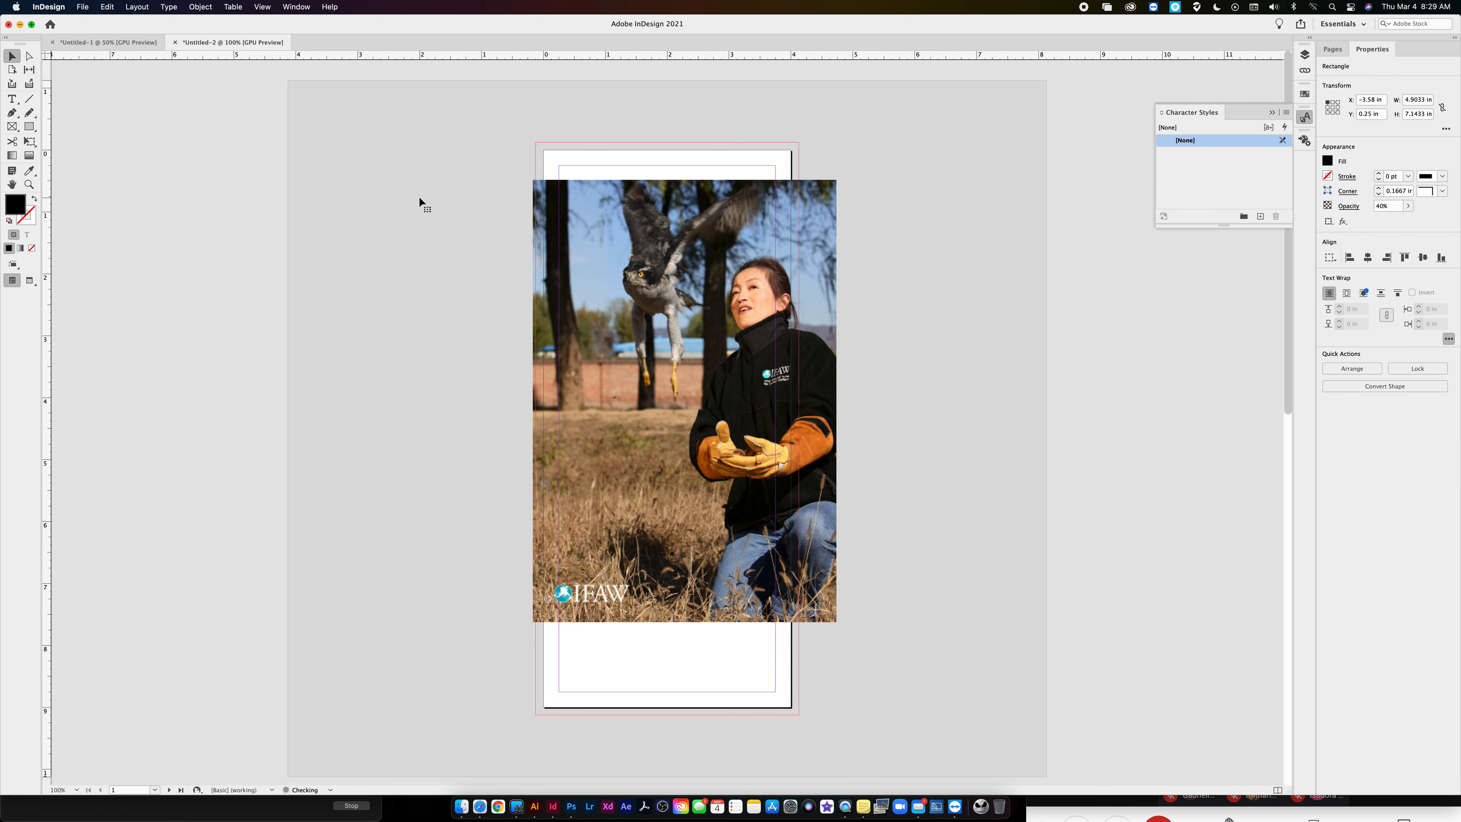
- Draw a black rectangle about 1.83 by 2.08 in on the pasteboard beside the photo
left_click(29, 126)
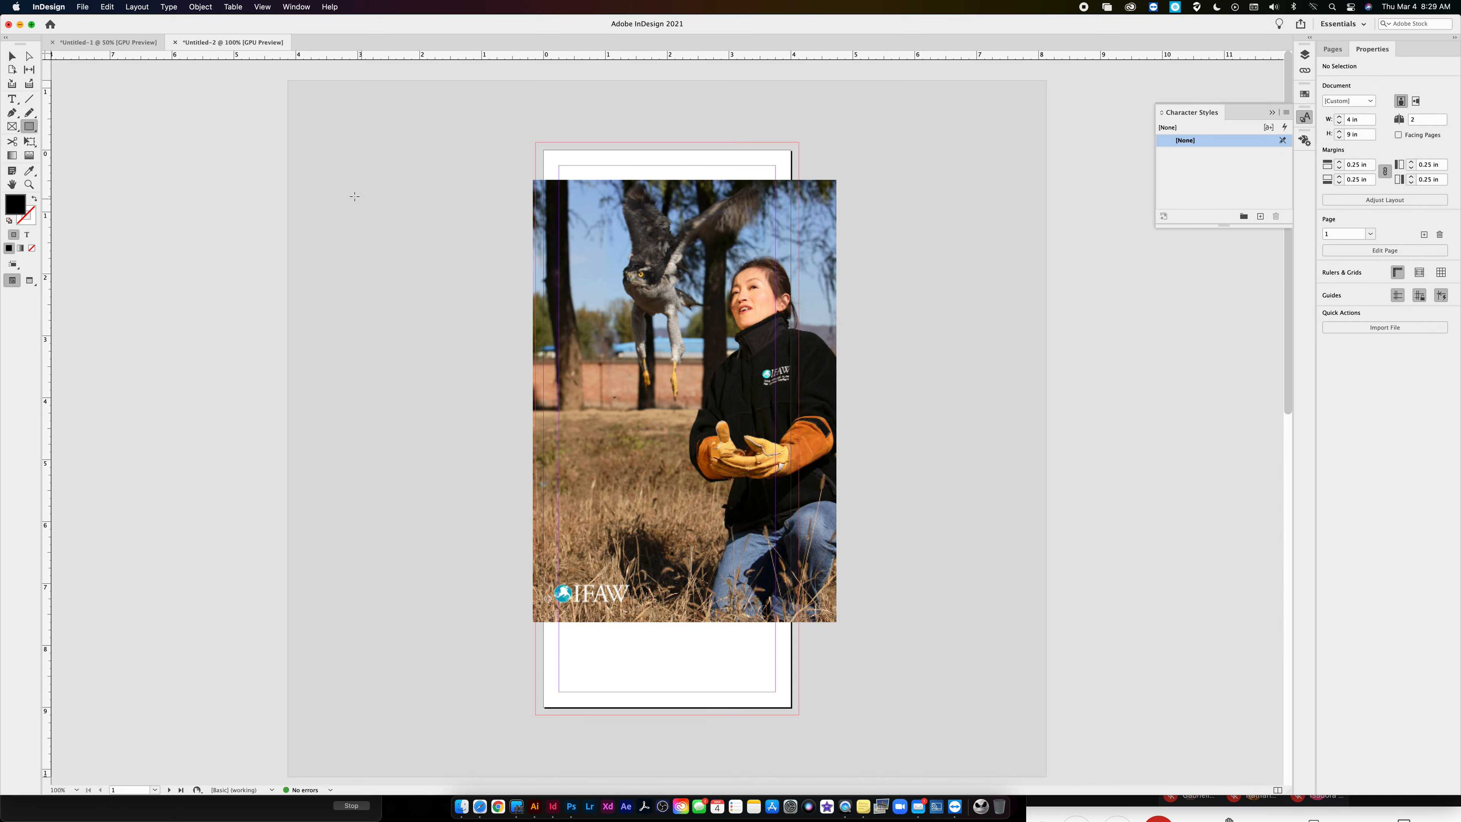
left_click_drag(354, 196, 468, 326)
left_click(200, 6)
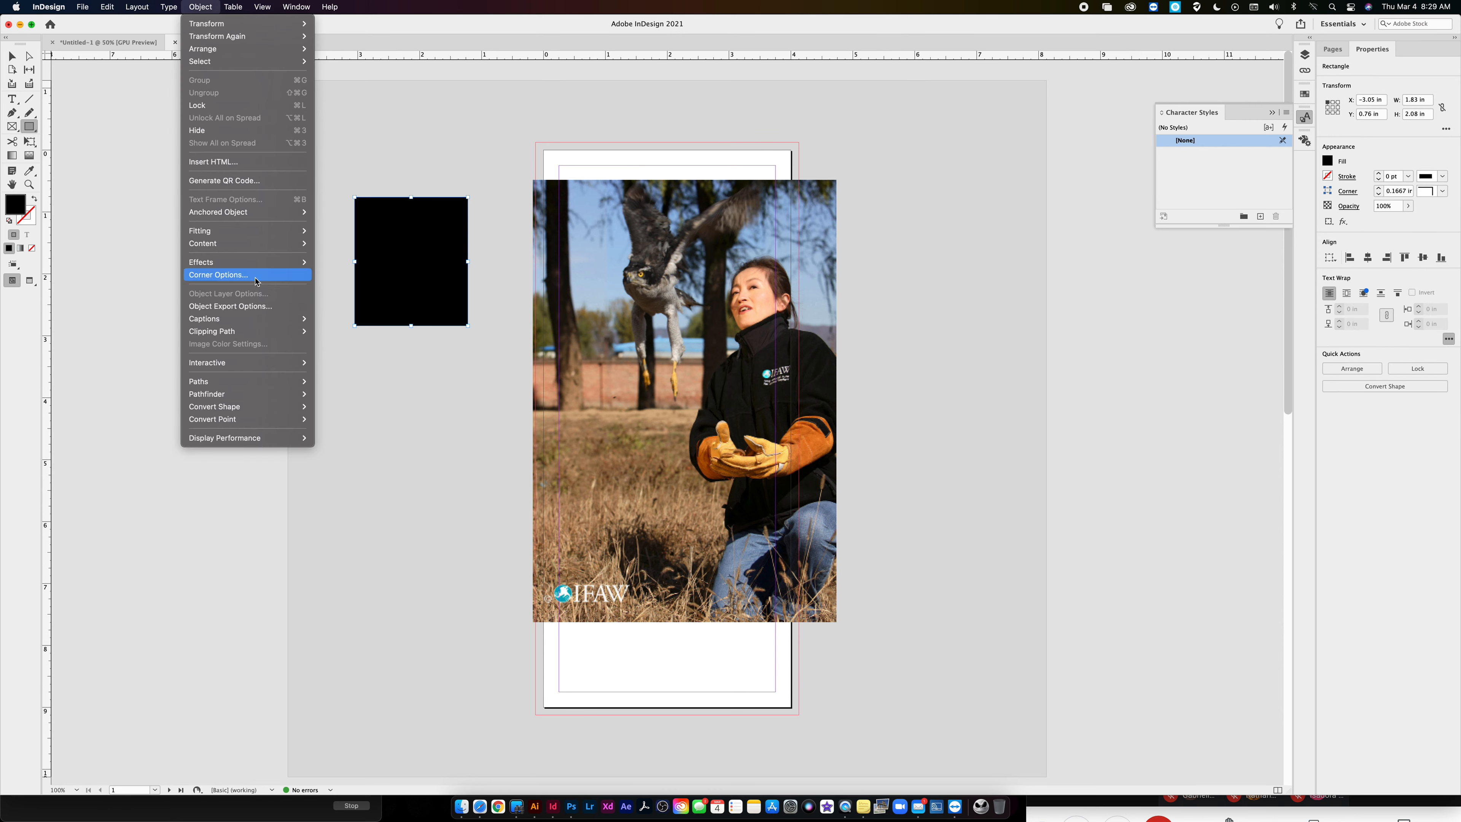
mouse_move(240, 263)
- Display the floating Effects settings away from the photo and delete the small black rectangle on the pasteboard
mouse_move(278, 4)
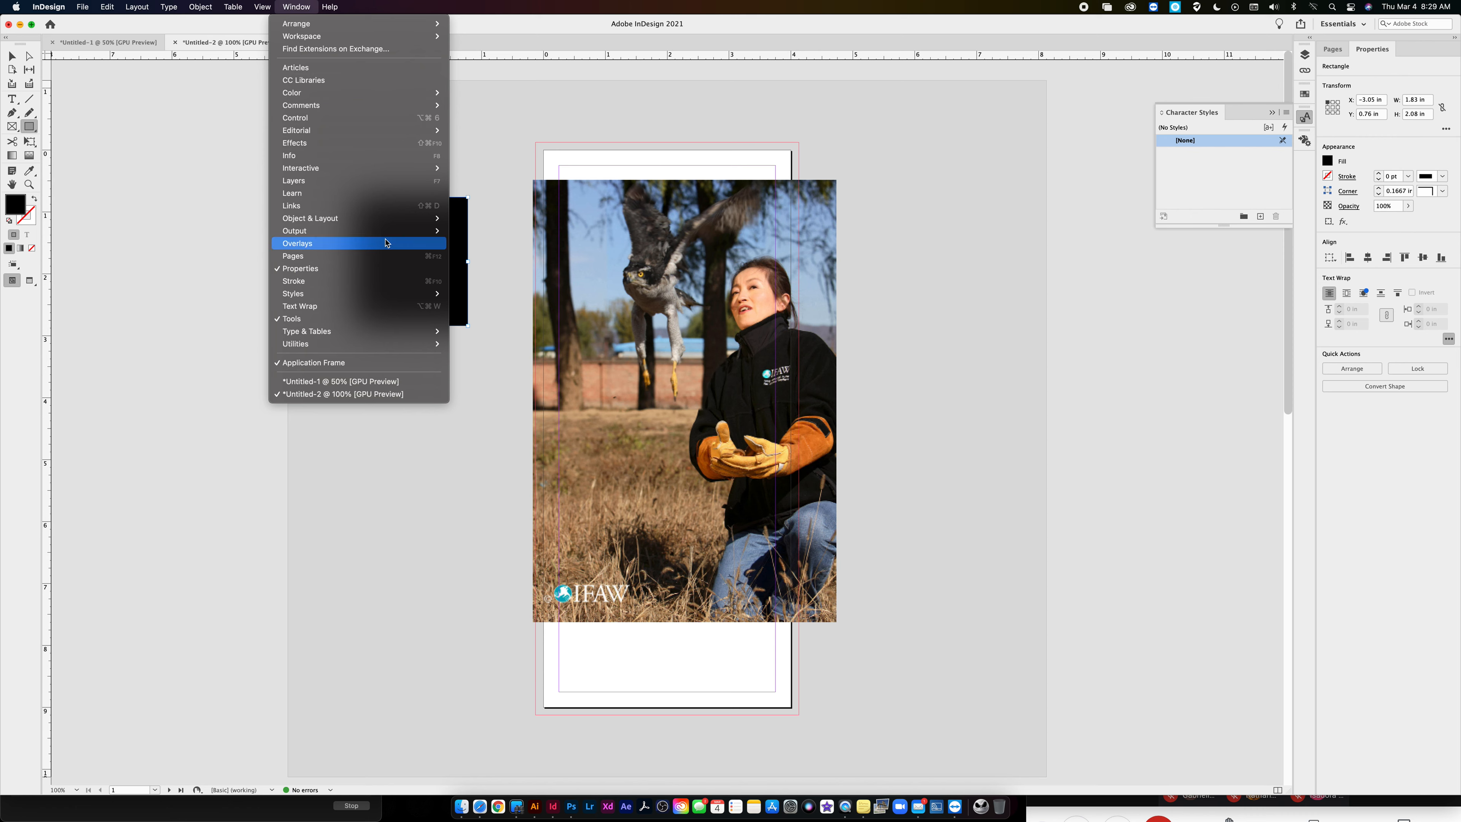
mouse_move(368, 235)
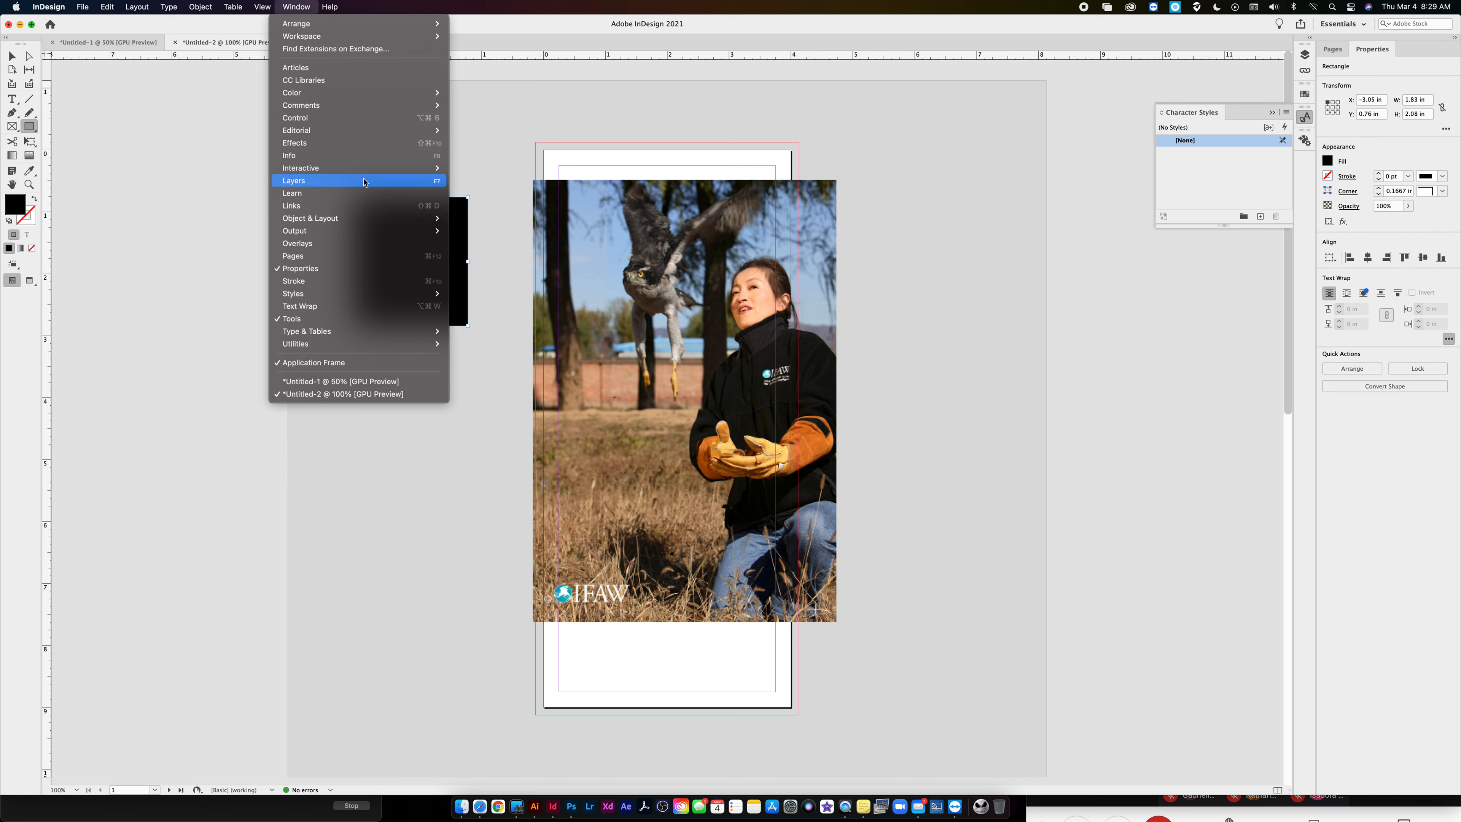
left_click(347, 144)
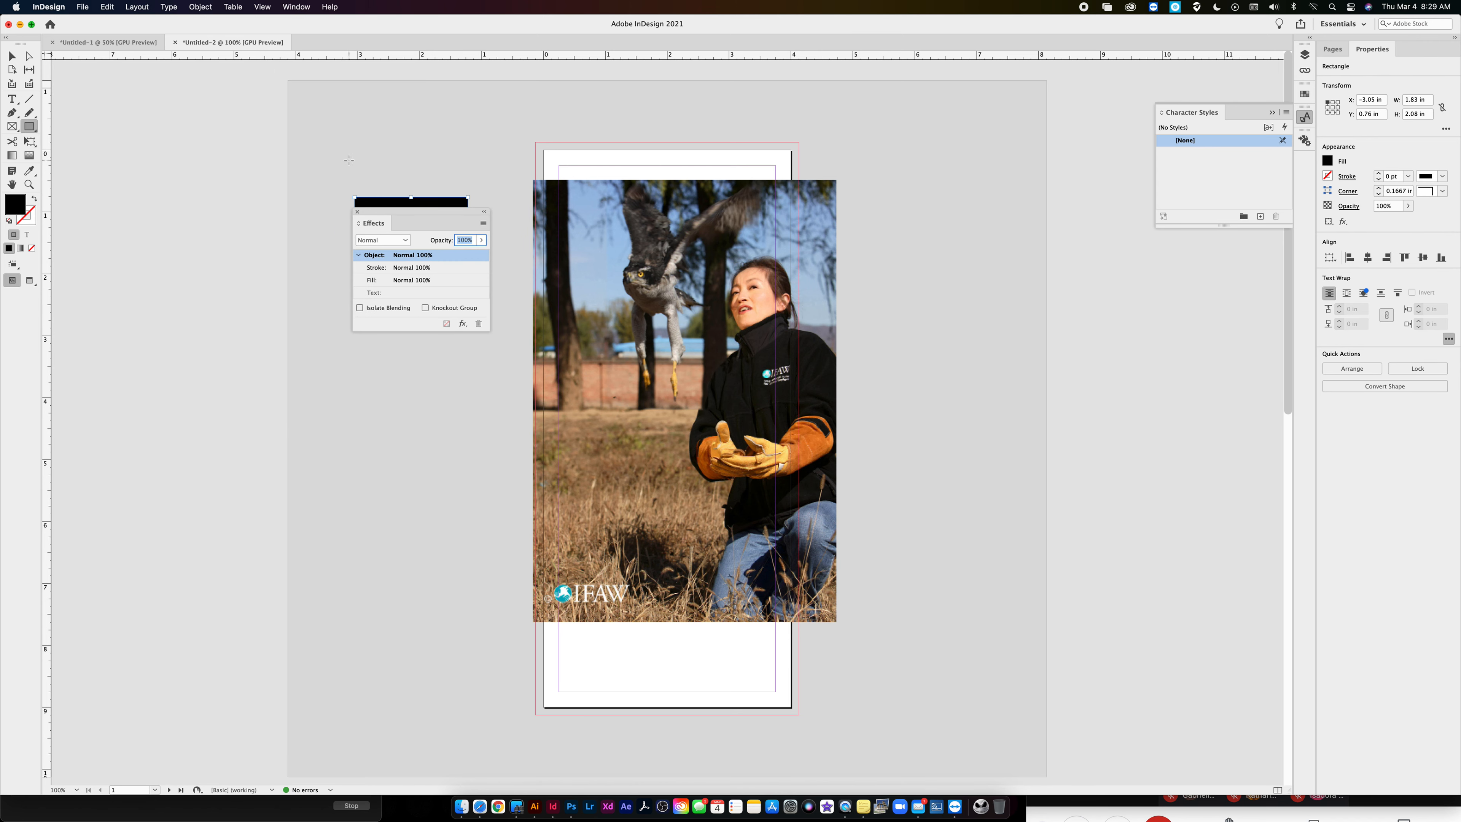
left_click_drag(427, 226, 1052, 243)
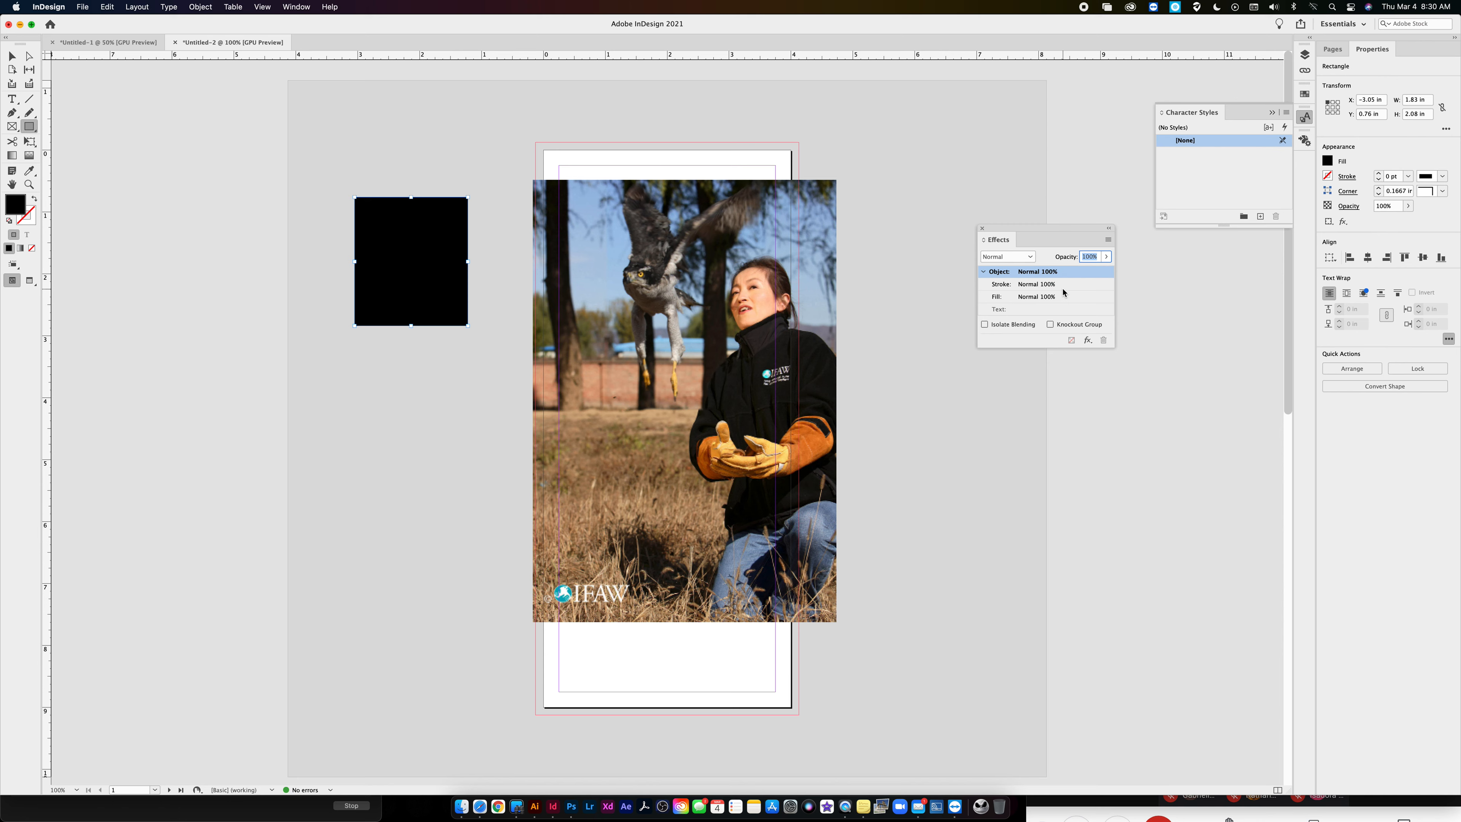
left_click(11, 56)
key("Delete")
- Resize the goshawk photo's frame to the bleed guides on all four sides, about 4.295 by 9.25 in
left_click(661, 288)
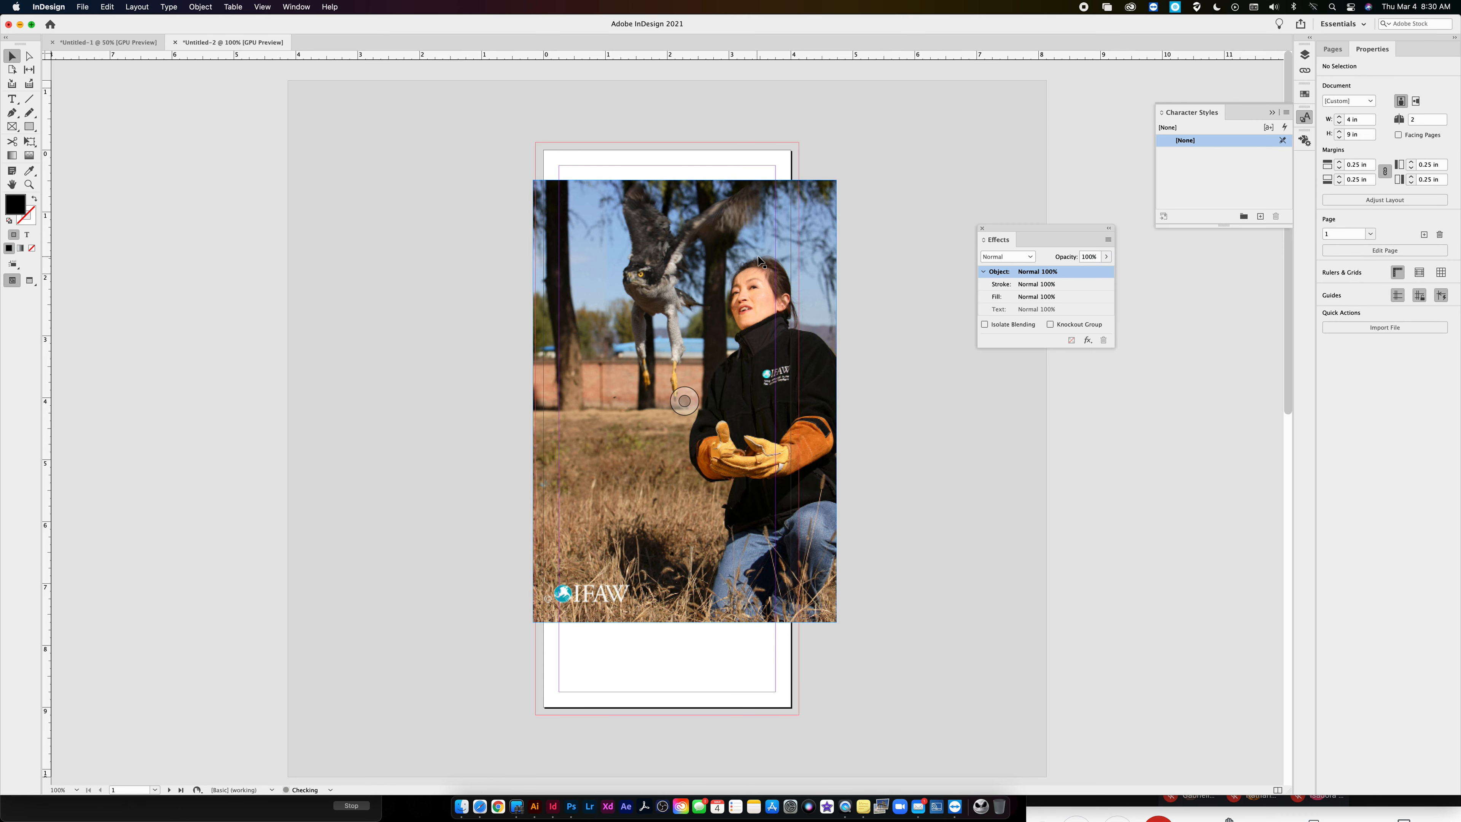
left_click_drag(836, 401, 799, 401)
left_click_drag(674, 182, 675, 145)
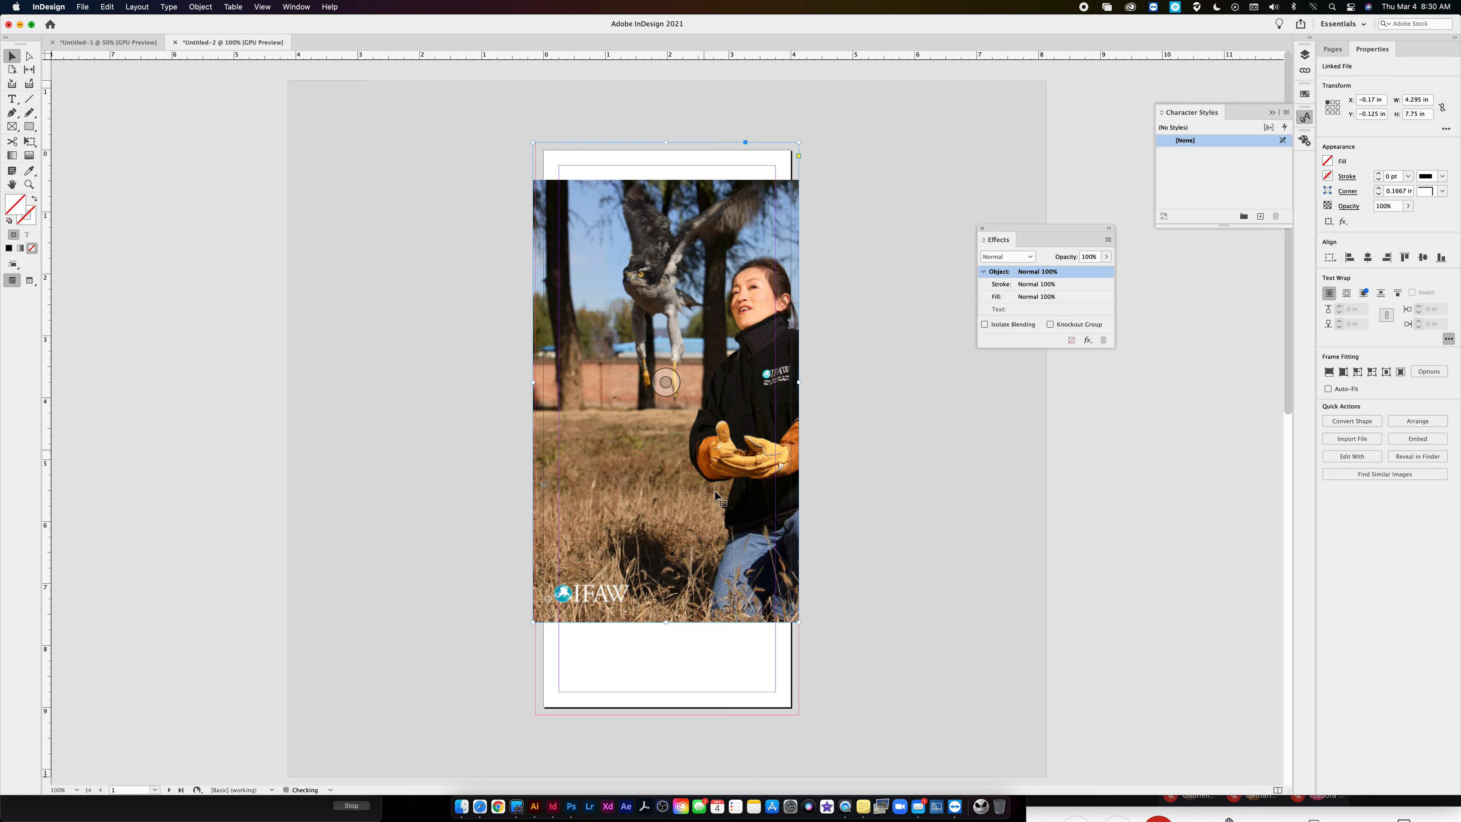
left_click_drag(665, 622, 665, 715)
left_click_drag(532, 431, 529, 430)
- Scale the goshawk photo to fill its frame proportionally and deselect it
right_click(691, 310)
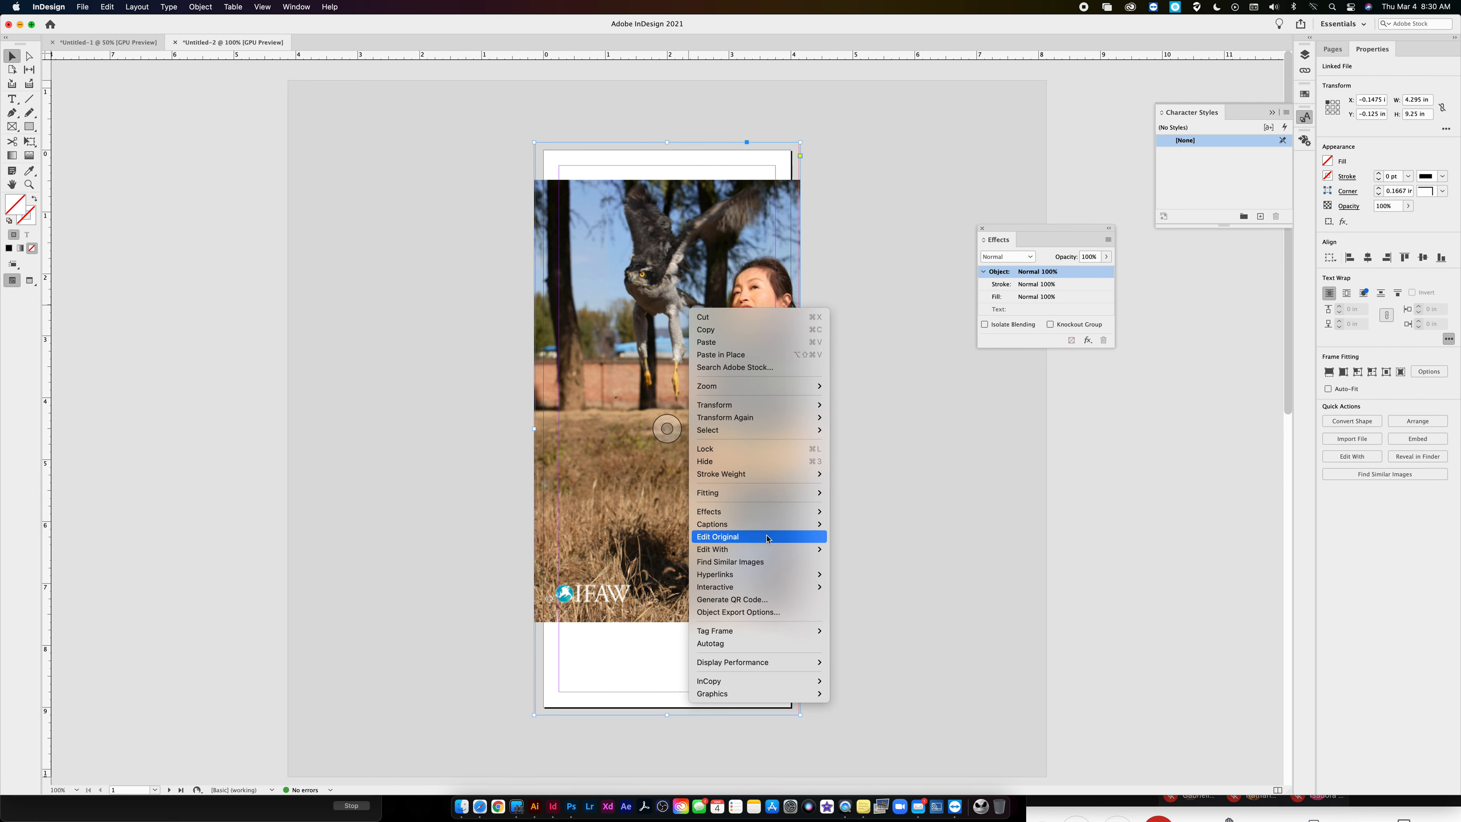
mouse_move(765, 493)
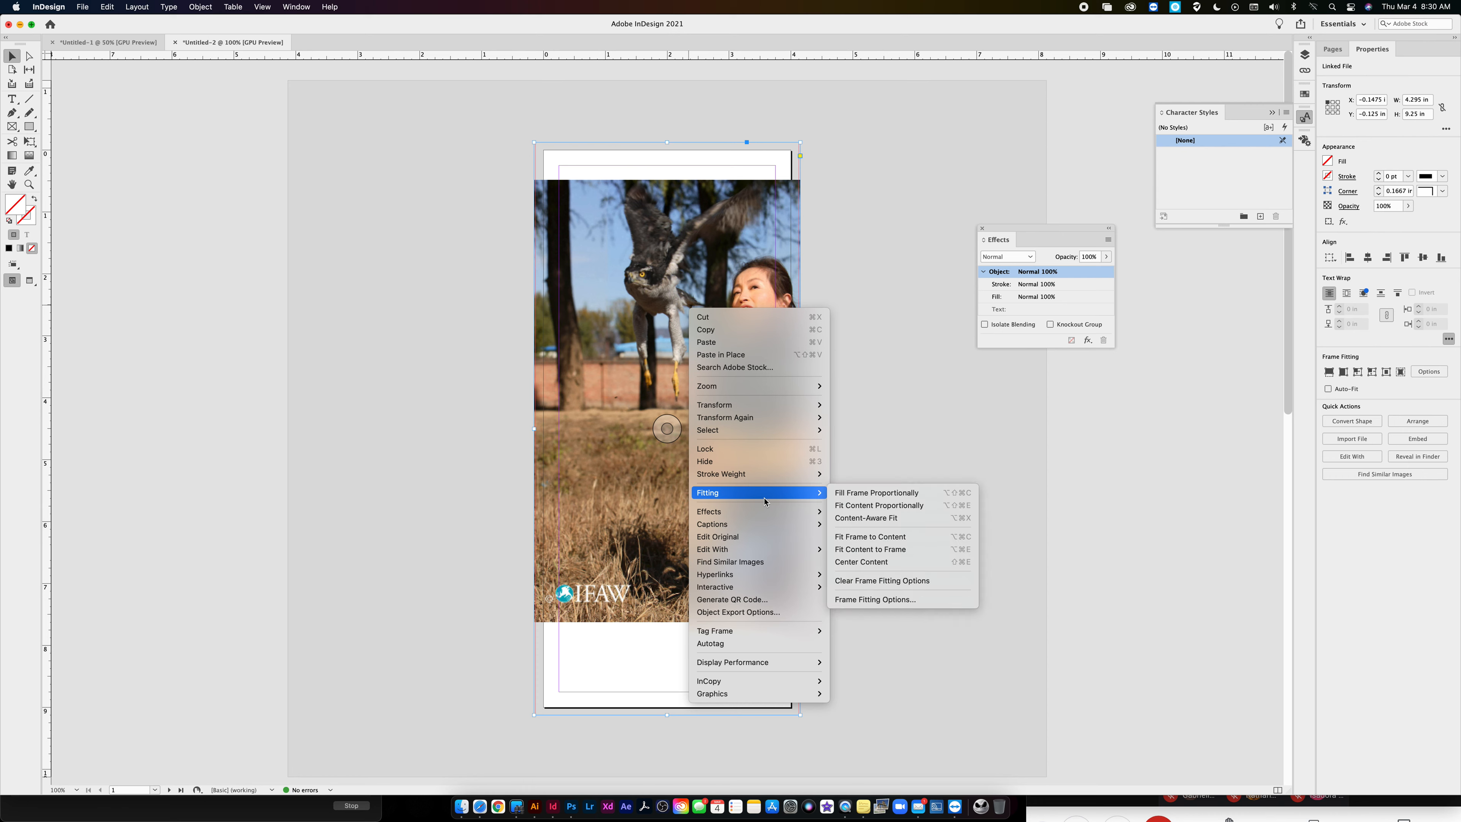
left_click(883, 496)
left_click(870, 441)
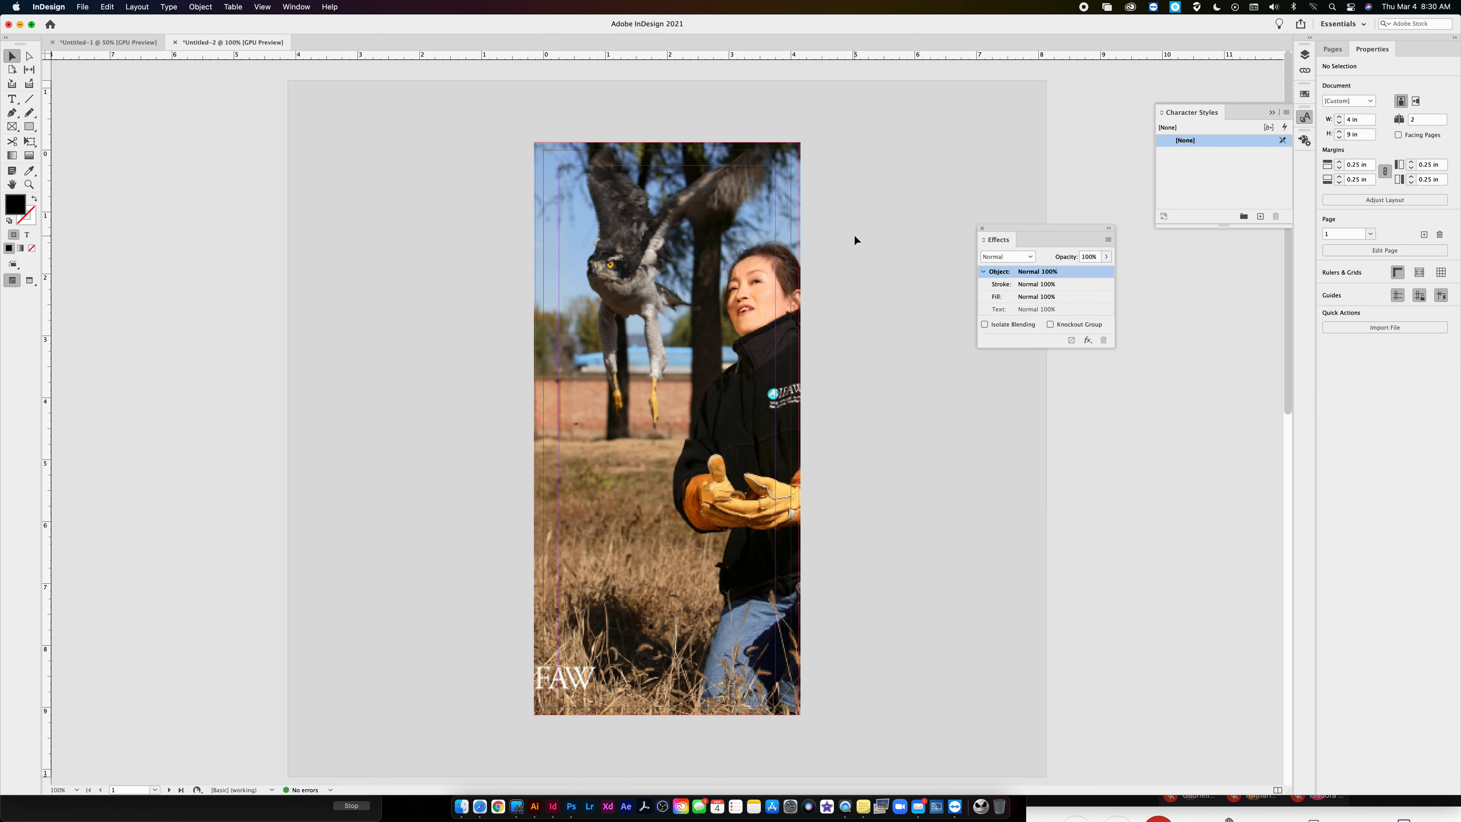
- Open the print settings for the document and choose the Fiery1 printer
key("super+p")
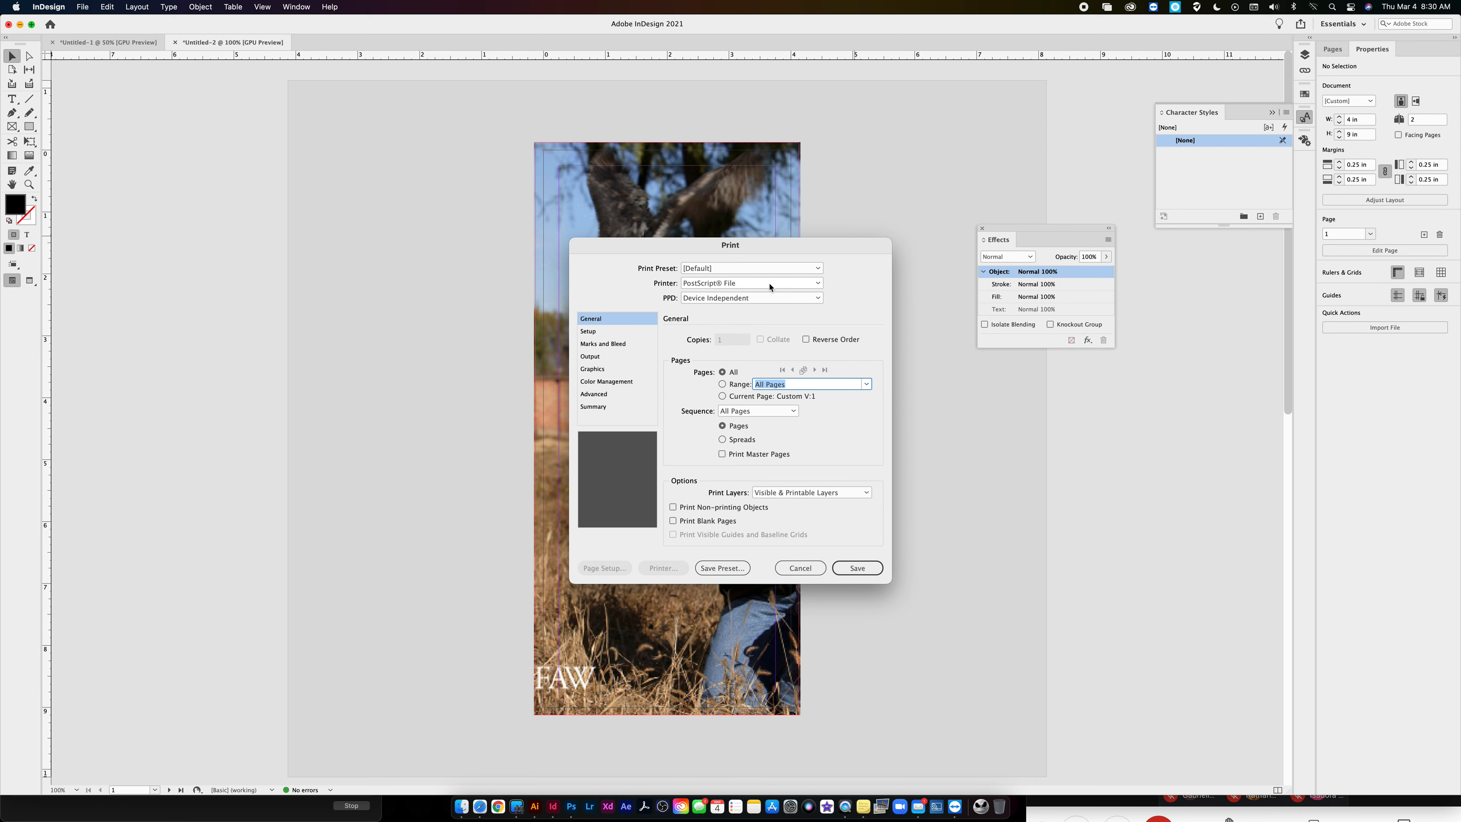
left_click(753, 283)
left_click(756, 323)
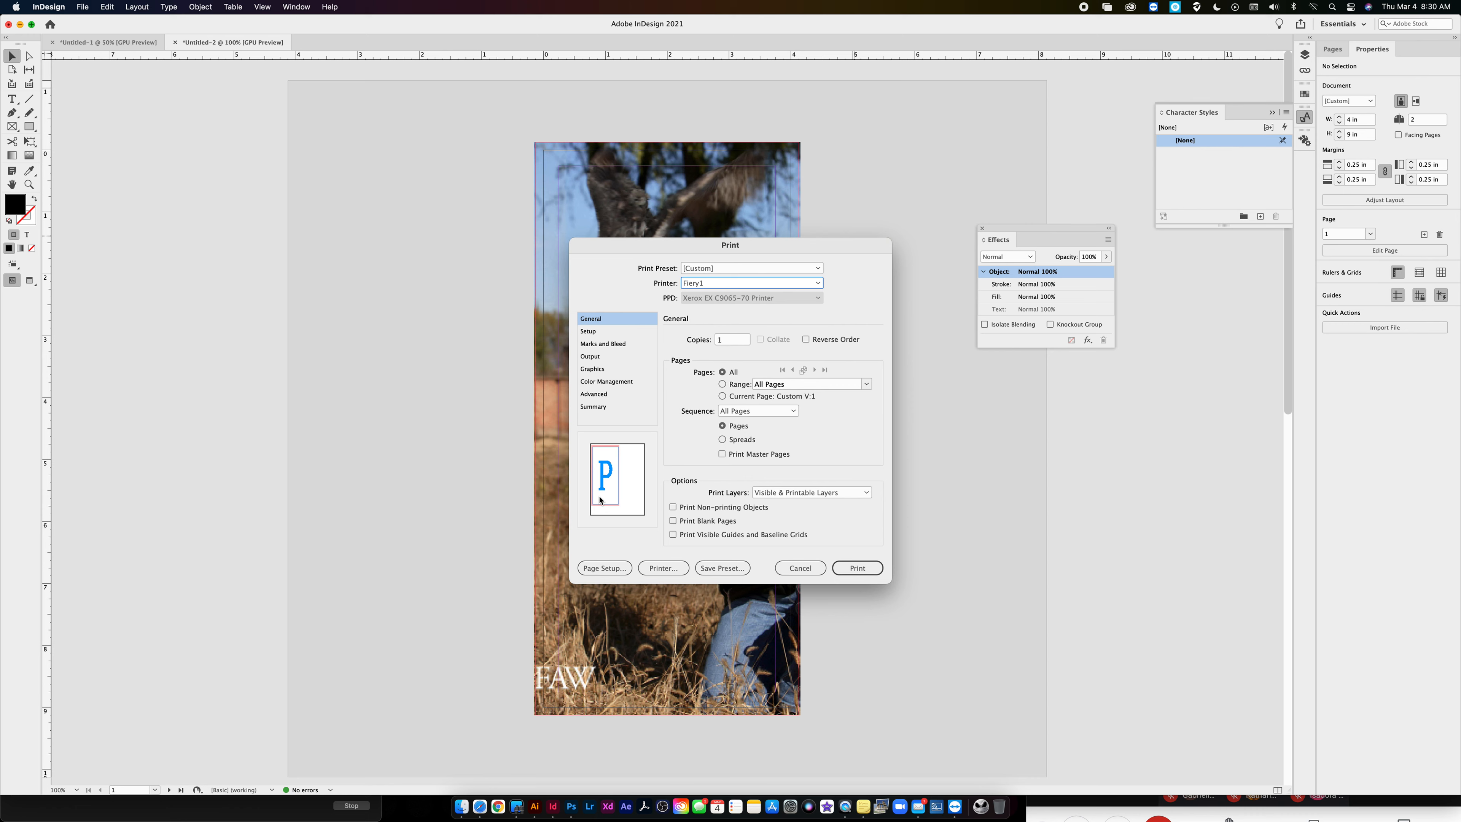
- Set the page position to Centered on the printed sheet and turn on crop marks
left_click(599, 332)
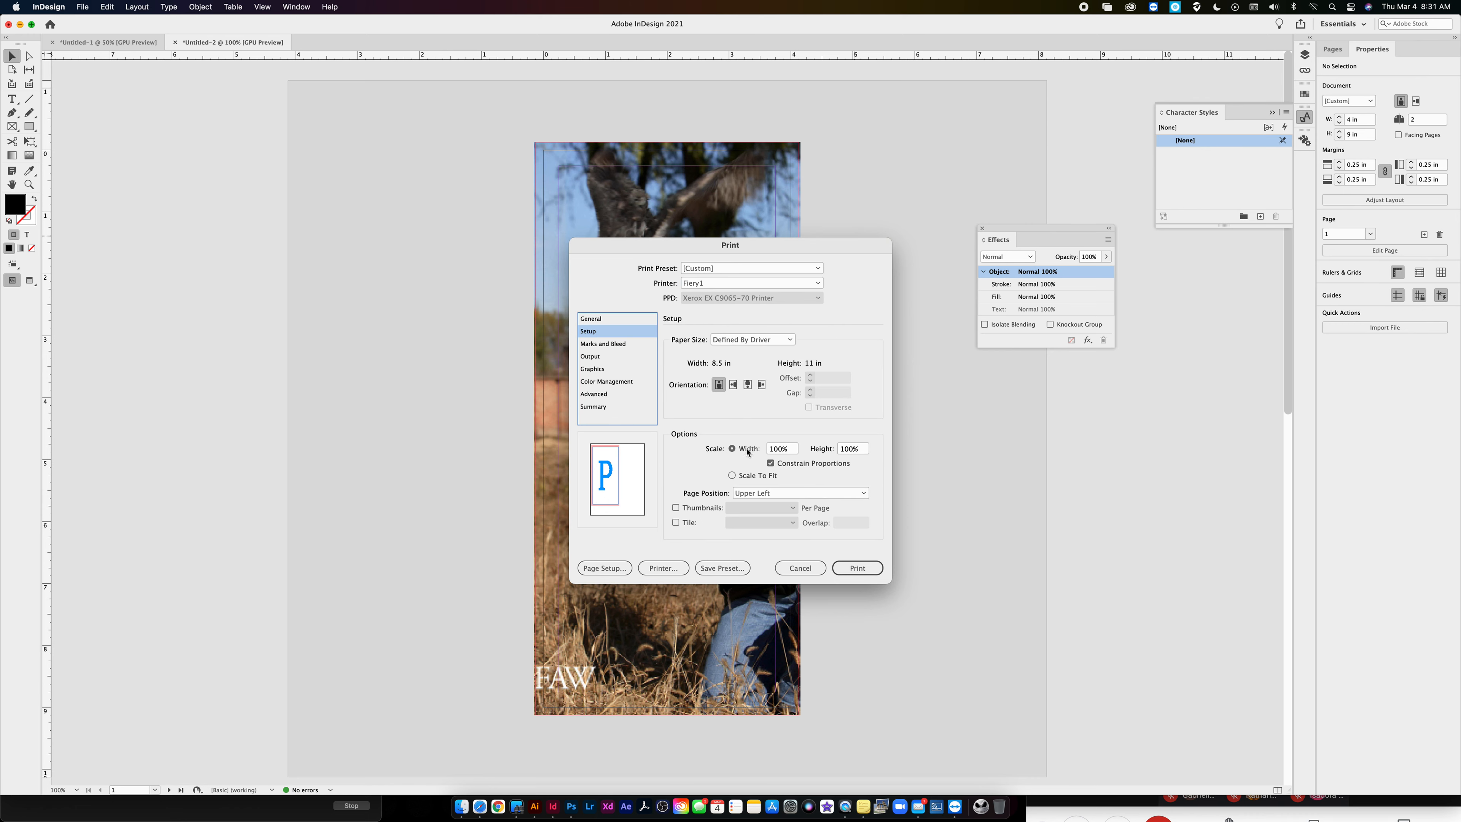
left_click(765, 492)
left_click(767, 541)
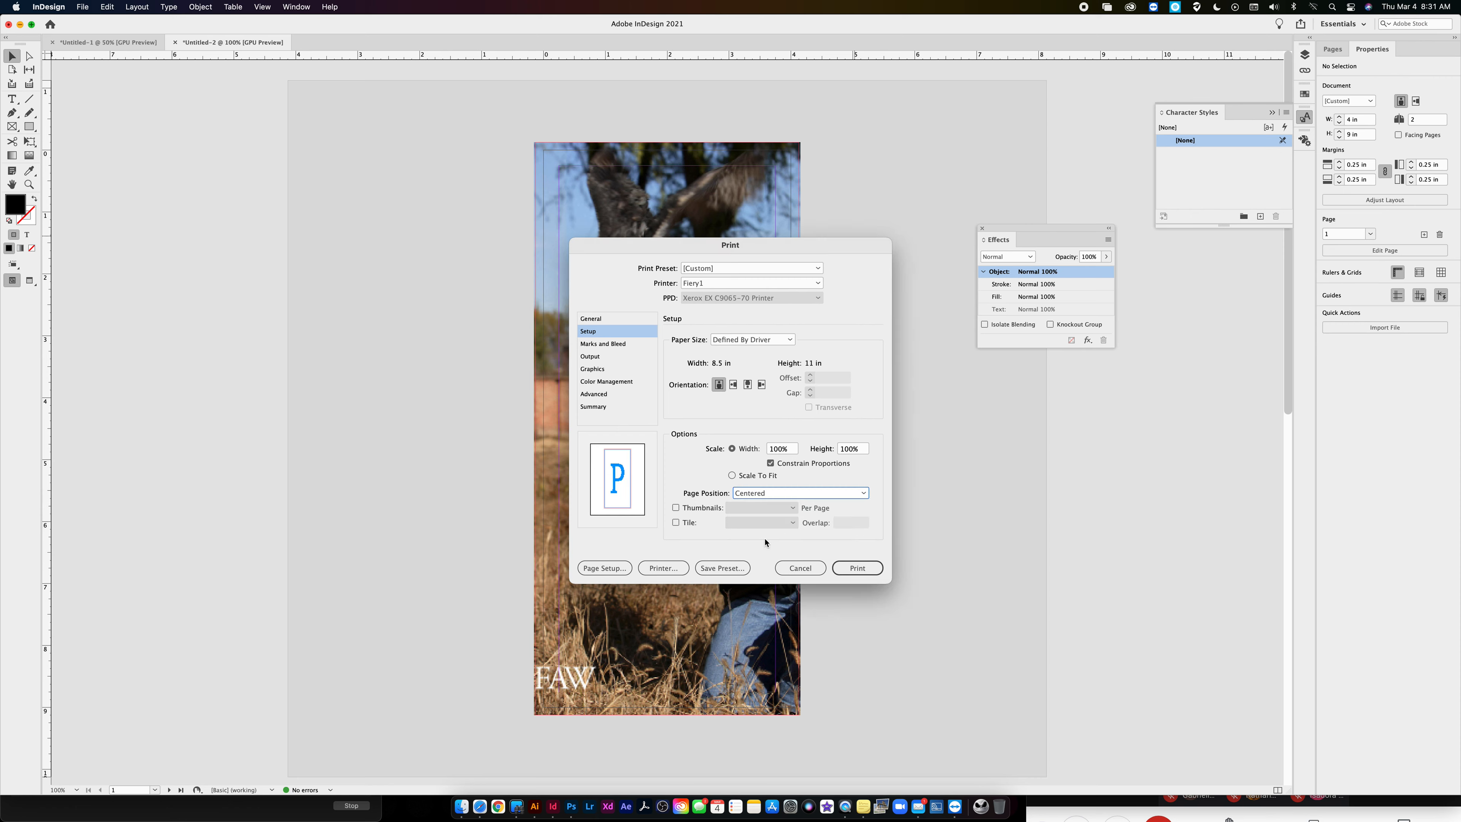
left_click(608, 346)
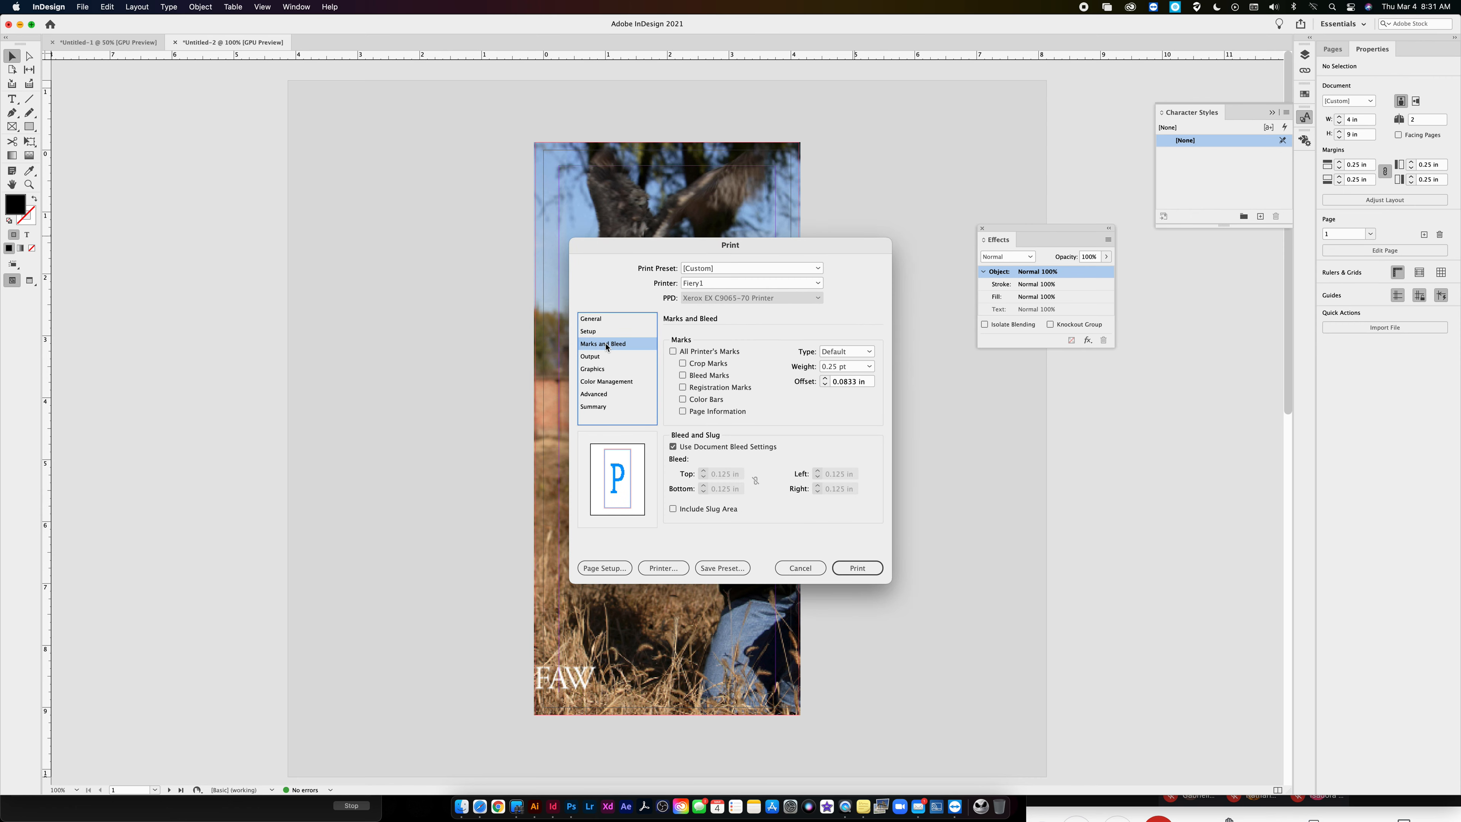
left_click(690, 364)
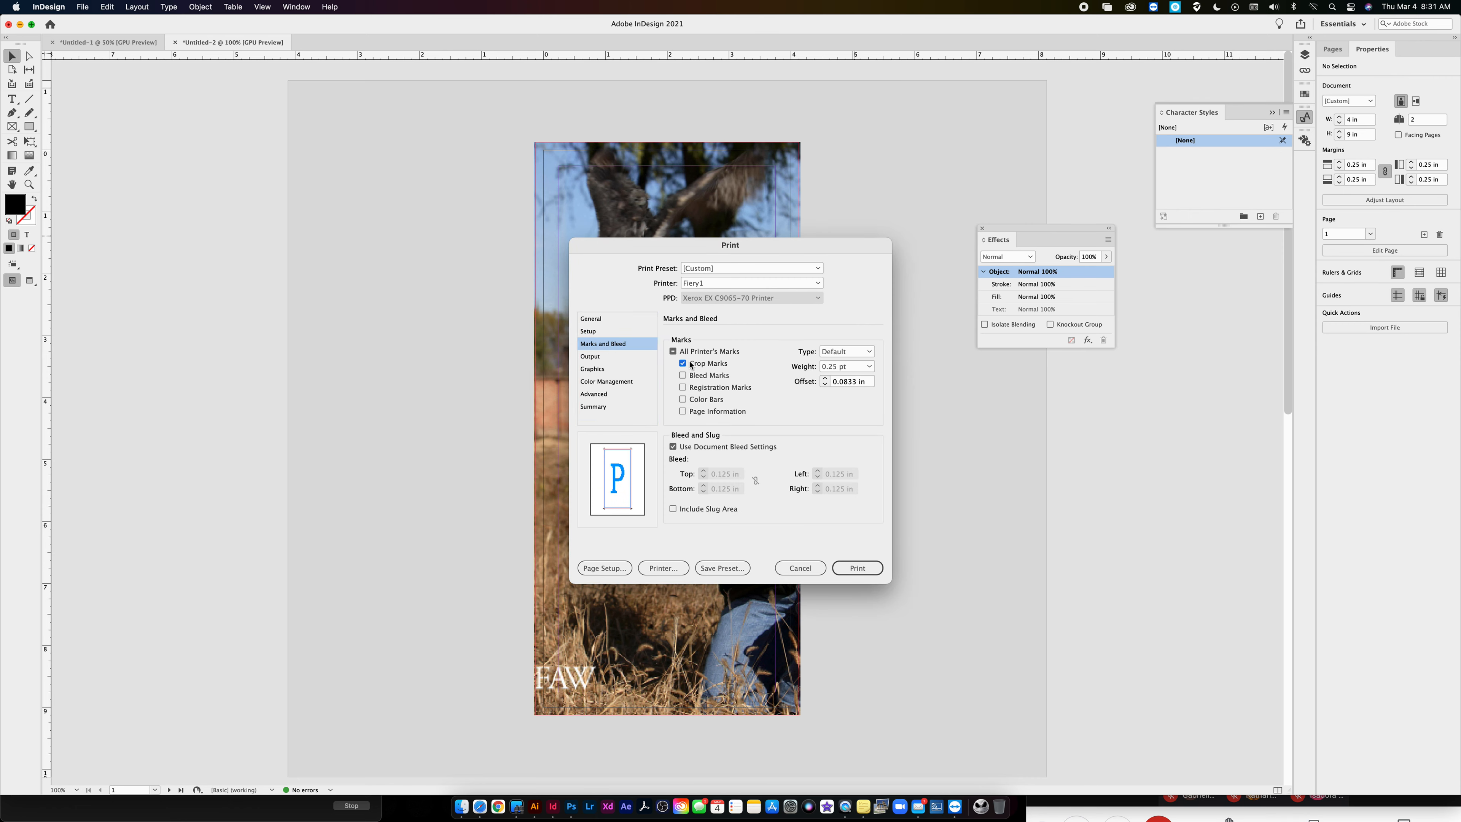